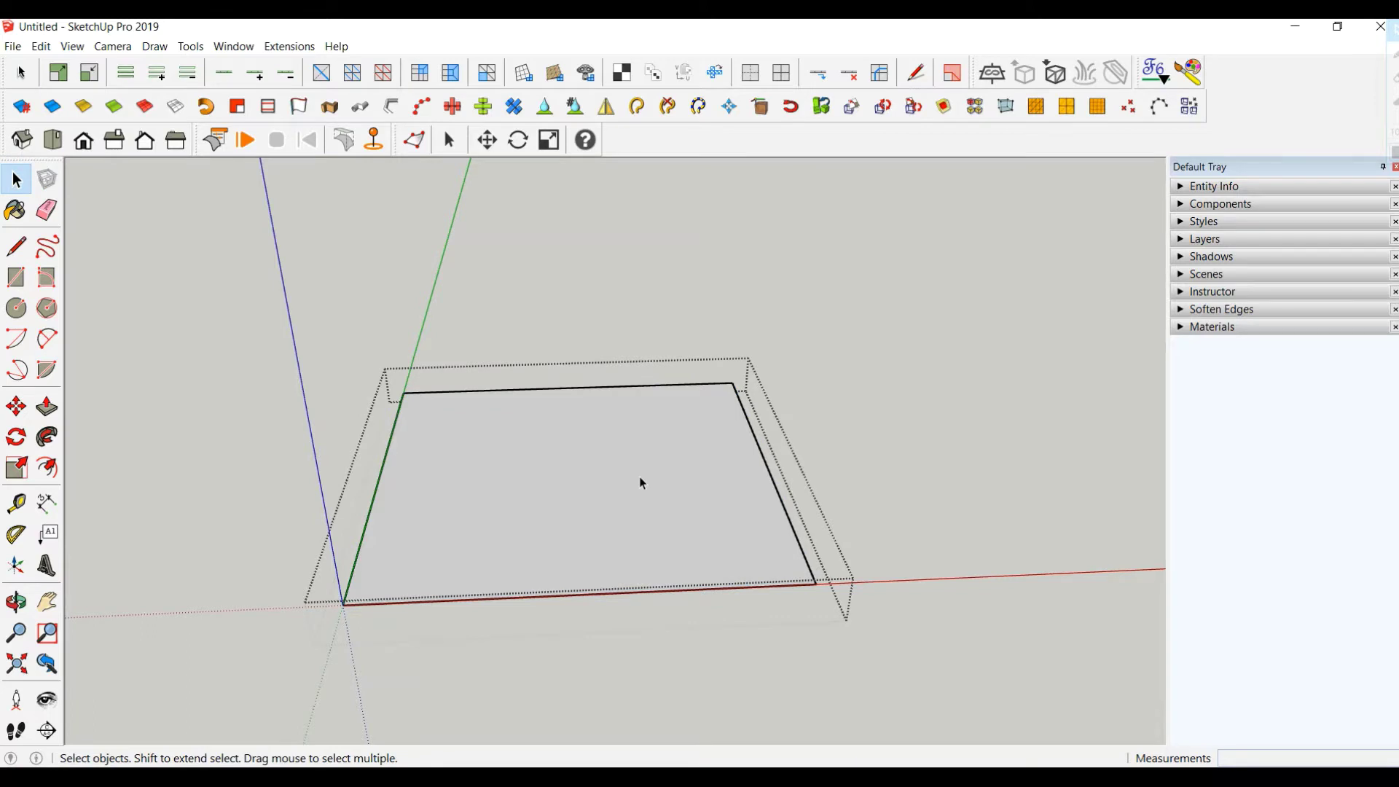
Select the cloth's outer edges without the face and lower their border vertices about 1.6 cm vertically with Vertex Tools
{"action": "double_click", "coordinate": [641, 482]}
{"action": "left_click", "coordinate": [640, 483], "text": "shift"}
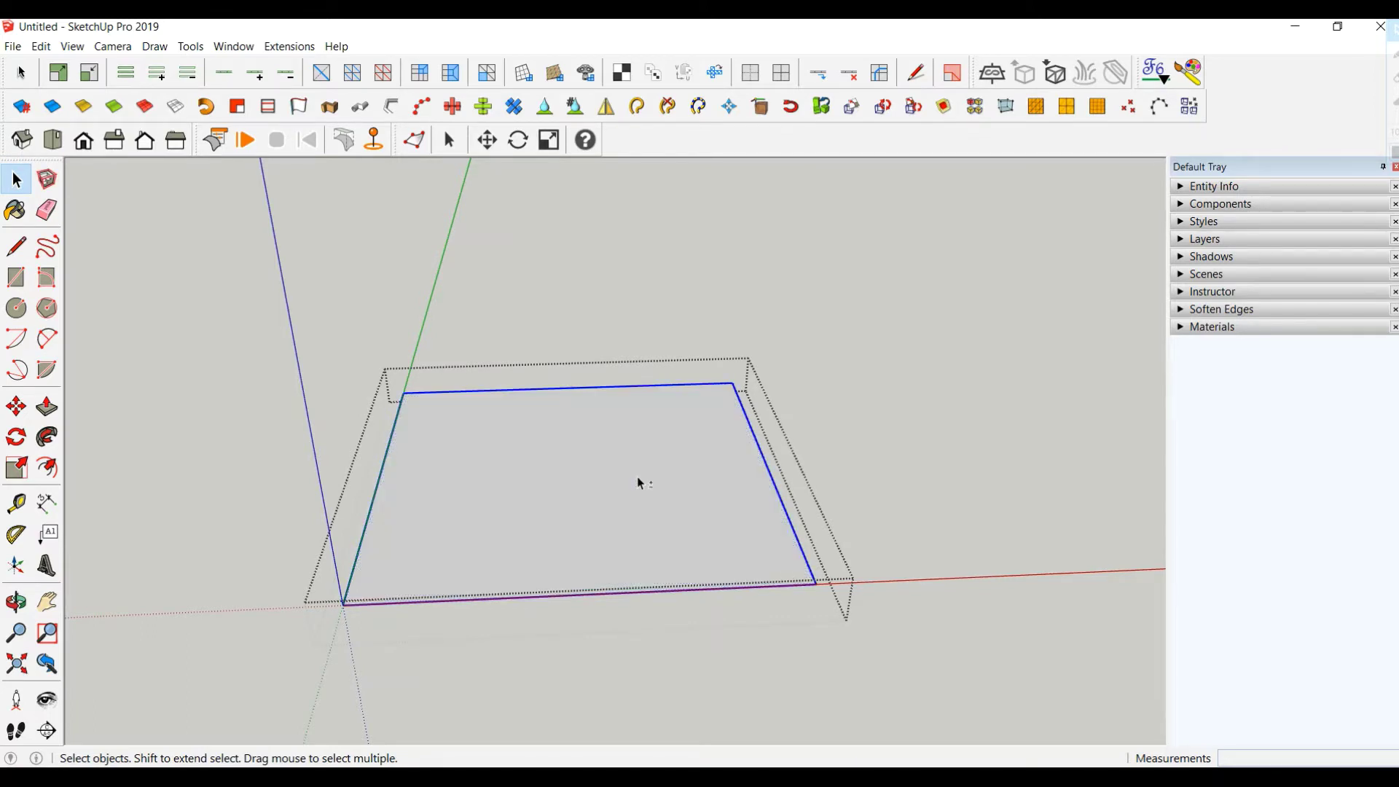
{"action": "scroll", "coordinate": [660, 466], "scroll_direction": "down", "scroll_amount": 2}
{"action": "left_click", "coordinate": [414, 139]}
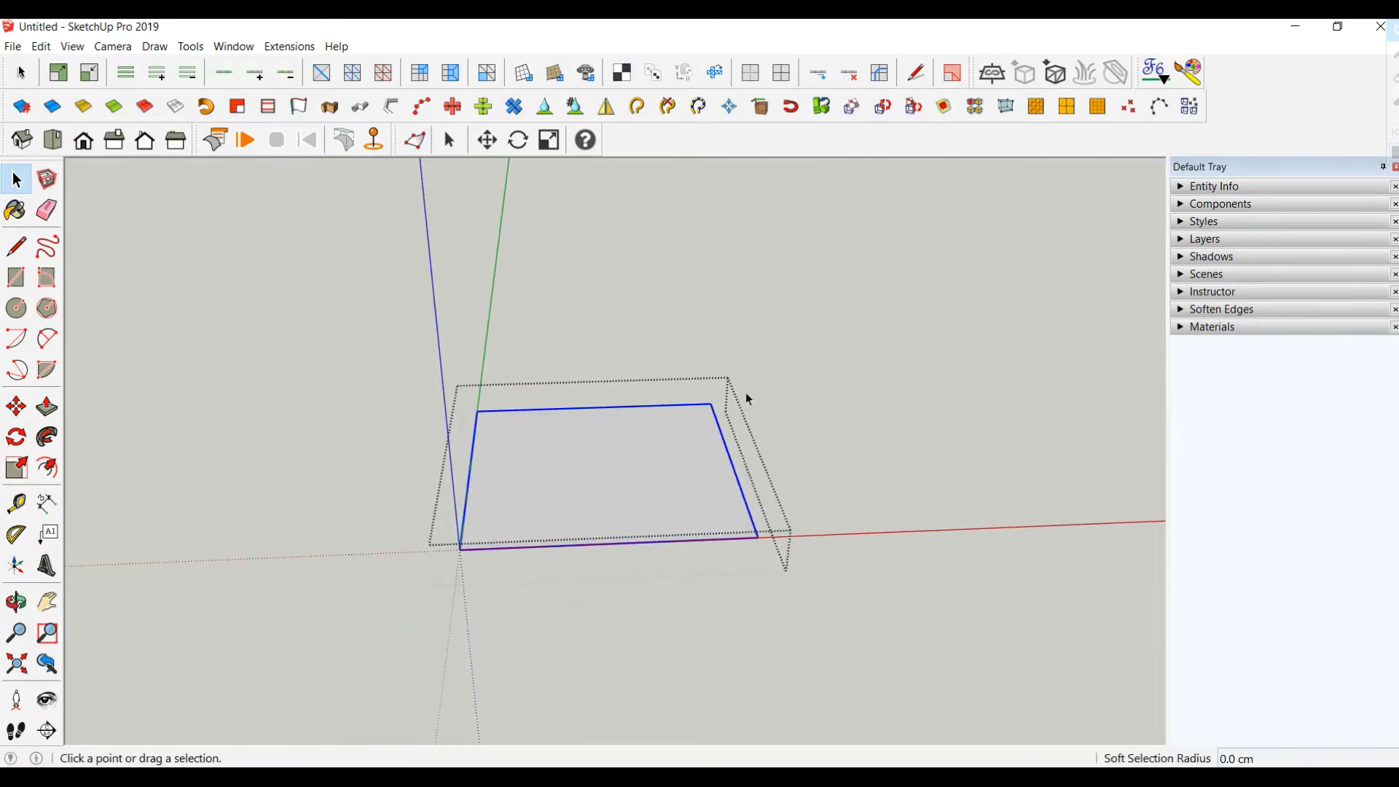
{"action": "left_click_drag", "start_coordinate": [609, 368], "coordinate": [607, 373]}
{"action": "left_click", "coordinate": [14, 180]}
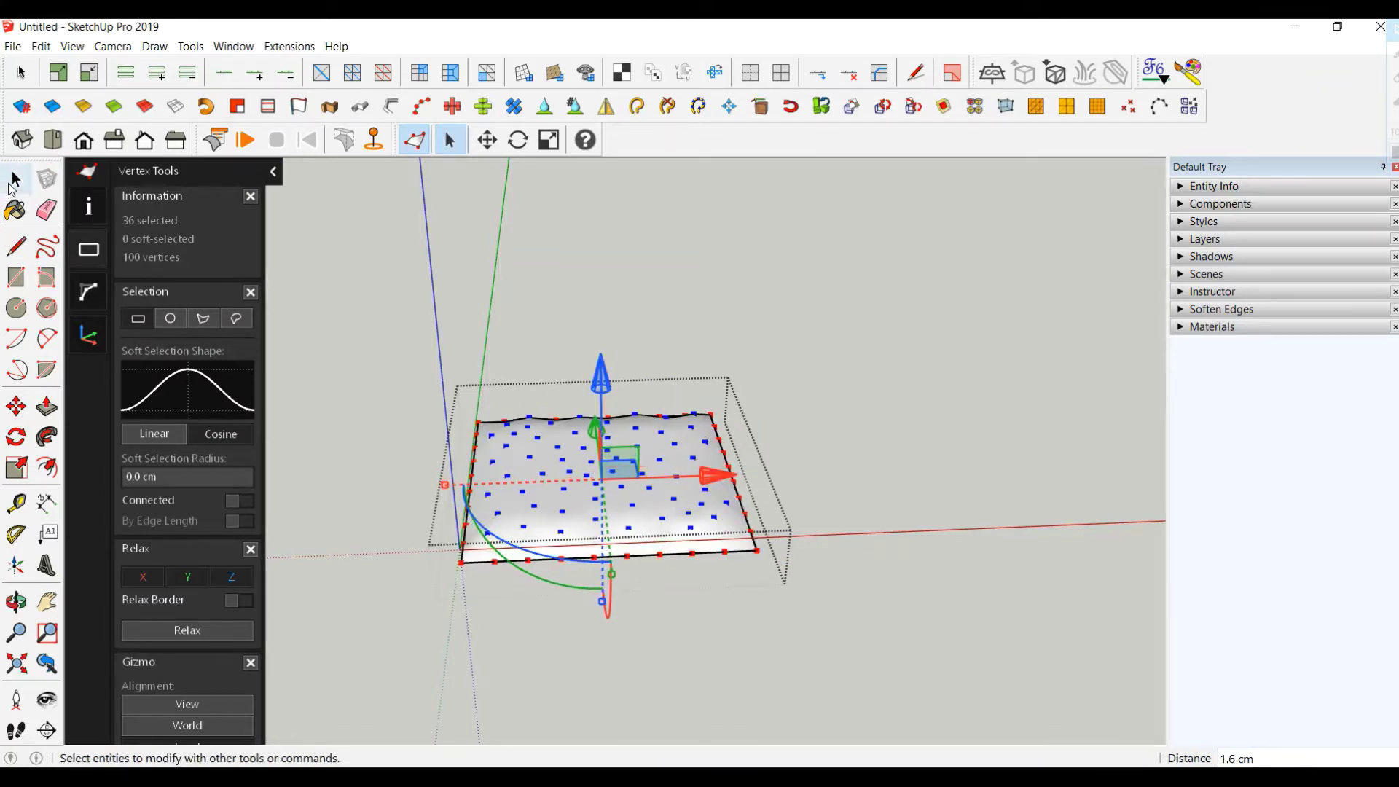
Mirror the domed cloth surface across its border plane from the front corner to form the pillow's underside
{"action": "middle_click_drag", "start_coordinate": [763, 644], "coordinate": [733, 616]}
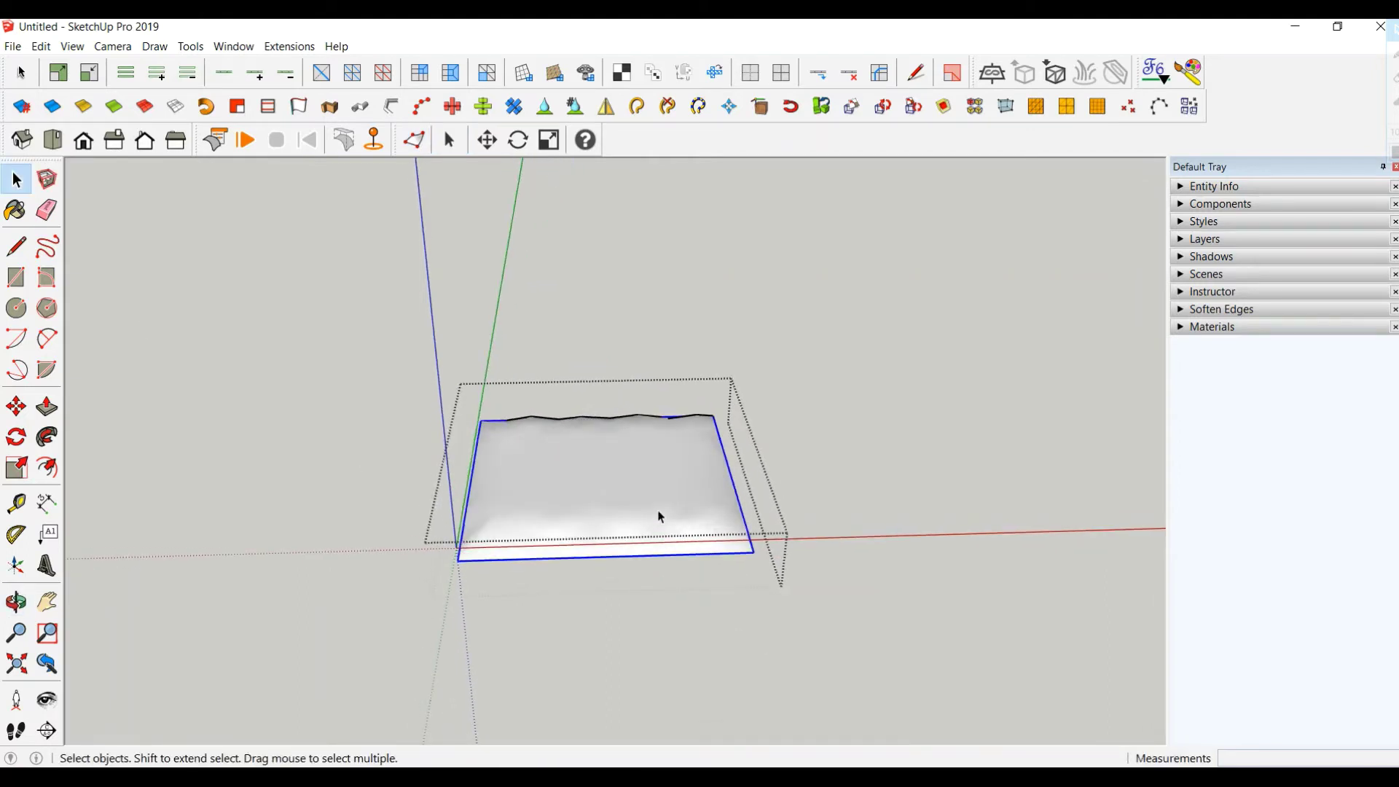
{"action": "left_click", "coordinate": [660, 516]}
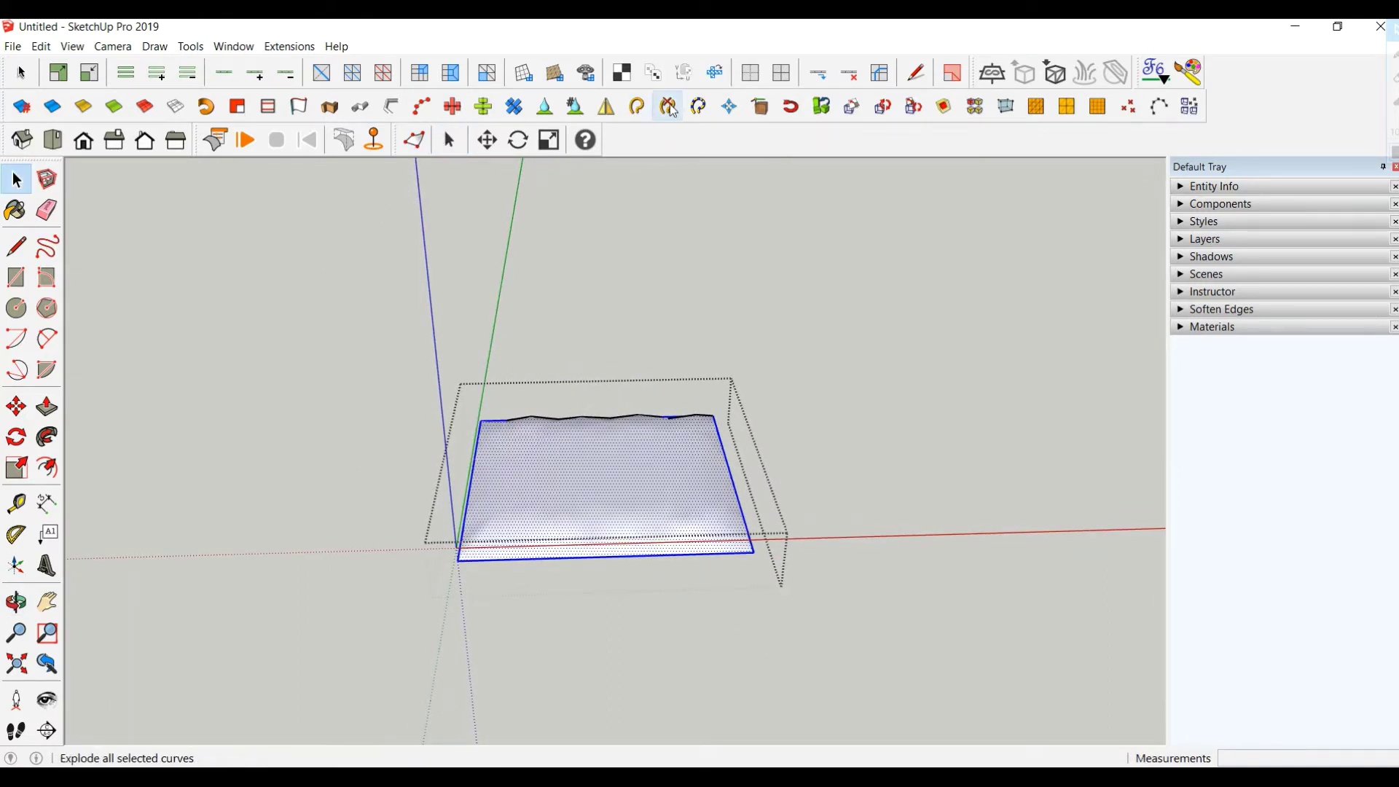
{"action": "left_click", "coordinate": [605, 107]}
{"action": "left_click", "coordinate": [753, 552]}
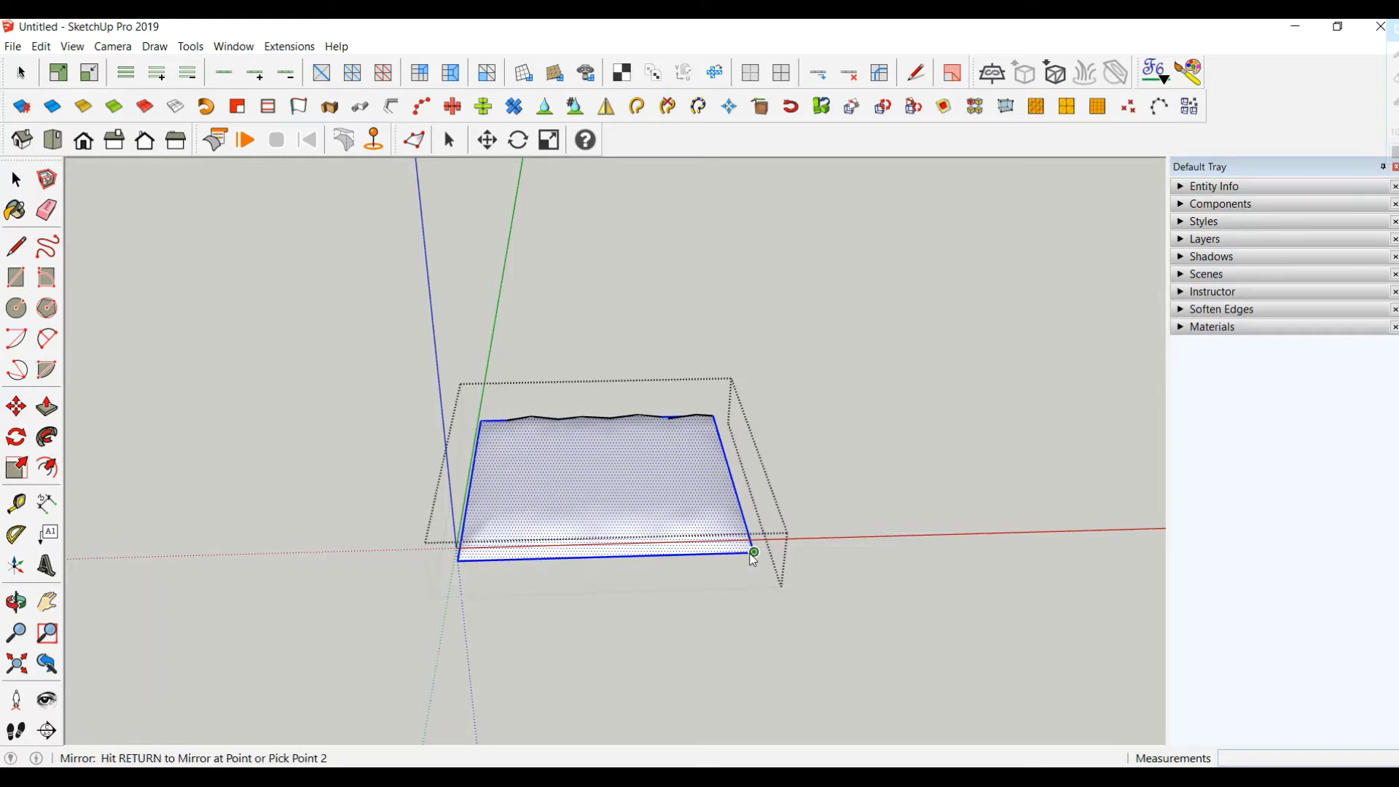
{"action": "left_click", "coordinate": [871, 615]}
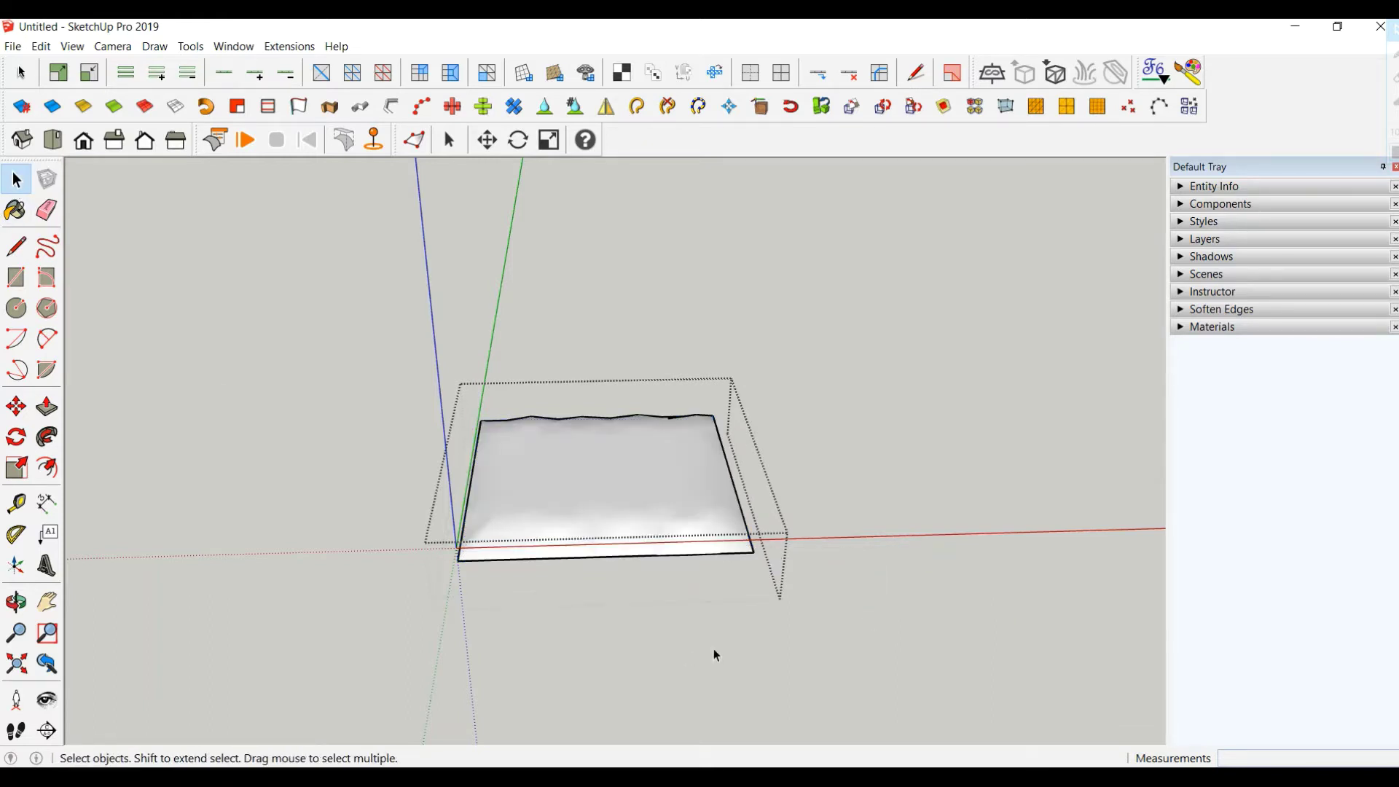
Generate thickness for the mirrored pillow cloth group with ClothWorks
{"action": "middle_click_drag", "start_coordinate": [715, 649], "coordinate": [496, 481]}
{"action": "left_click", "coordinate": [606, 489]}
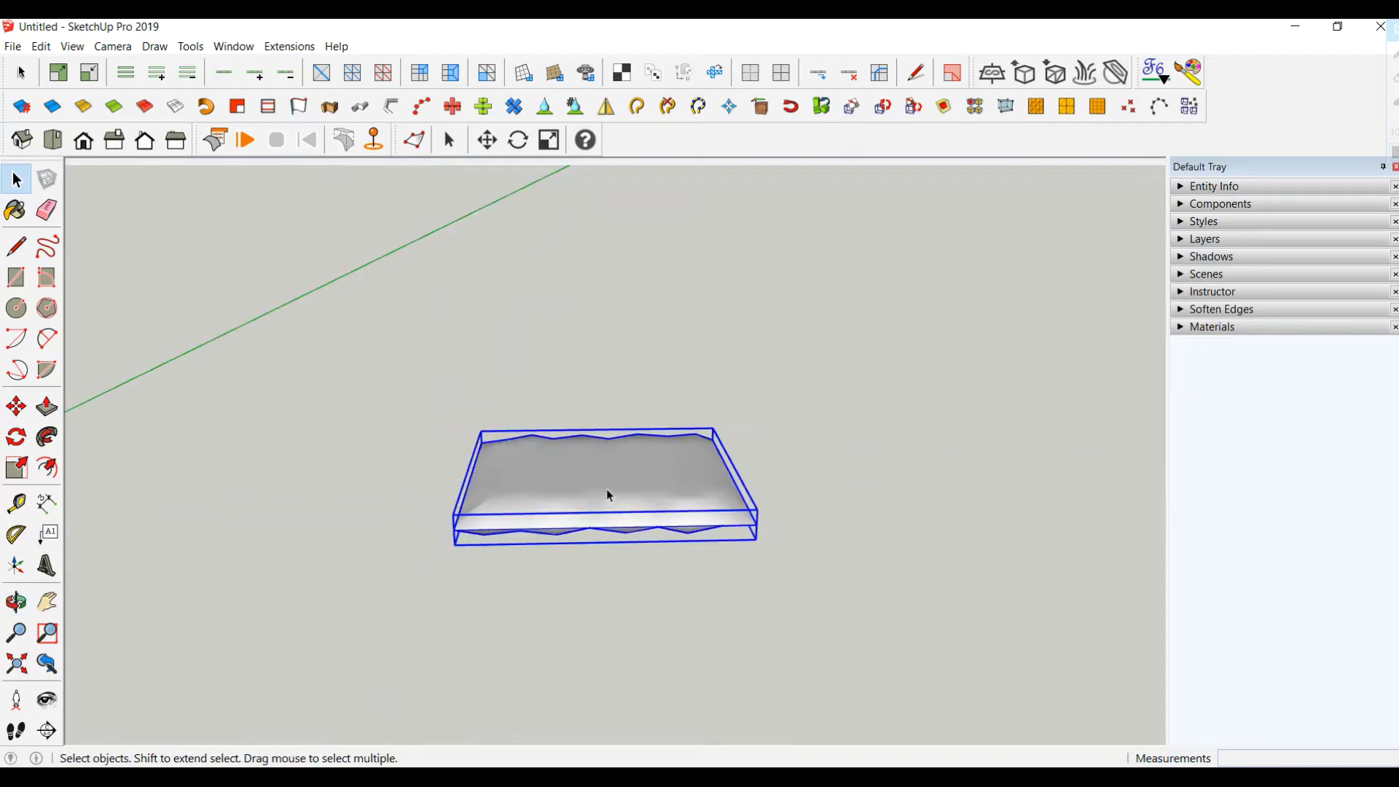
{"action": "right_click", "coordinate": [607, 487]}
{"action": "mouse_move", "coordinate": [722, 458]}
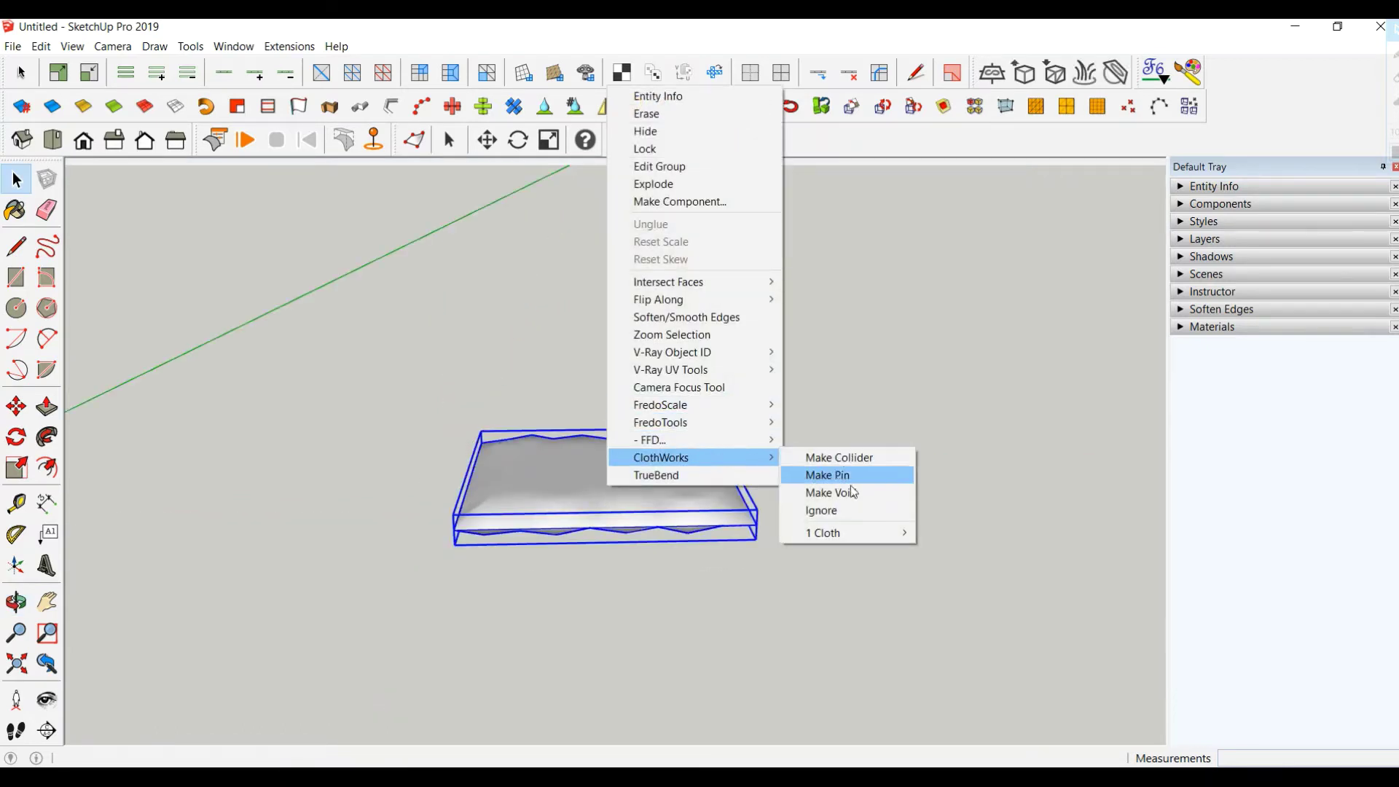
{"action": "mouse_move", "coordinate": [855, 532]}
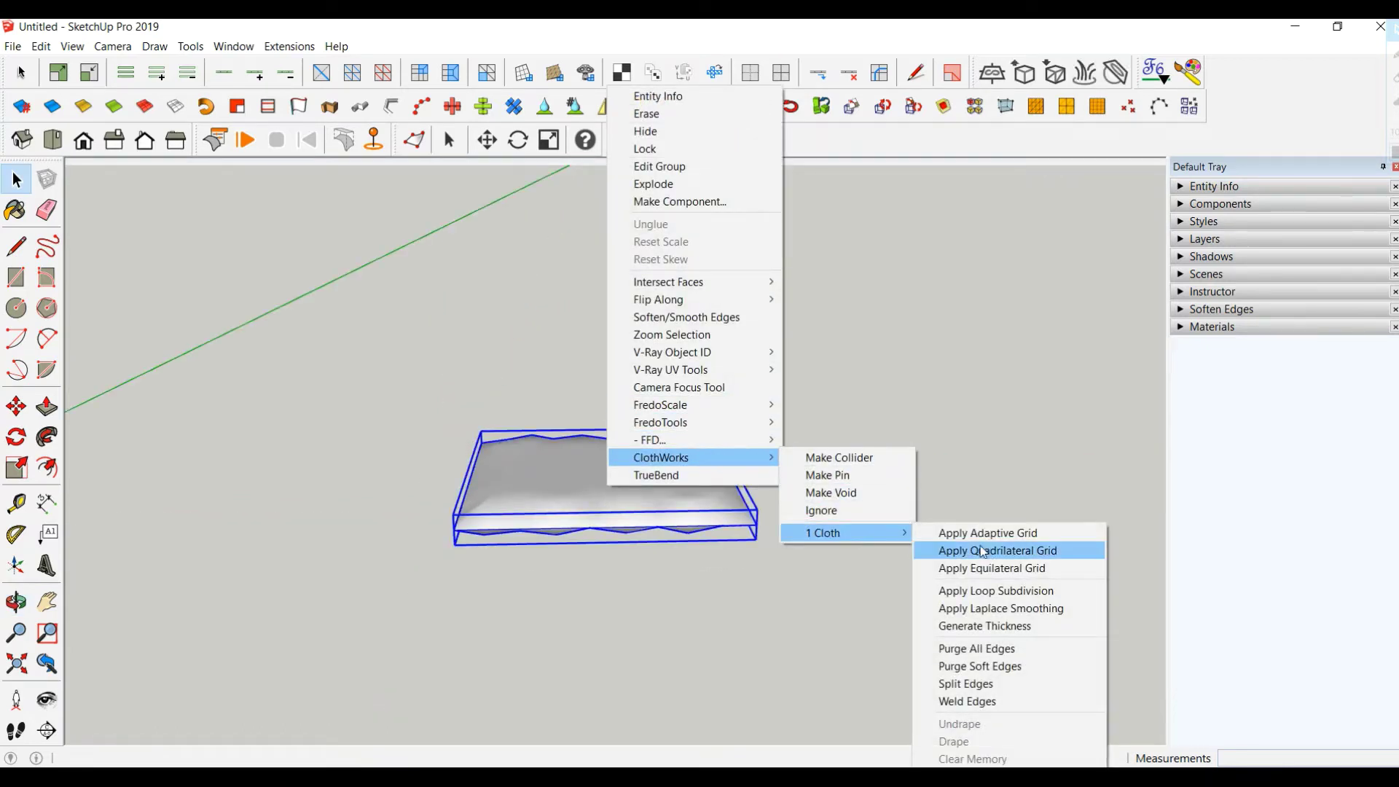
{"action": "left_click", "coordinate": [1005, 626]}
{"action": "left_click", "coordinate": [603, 446]}
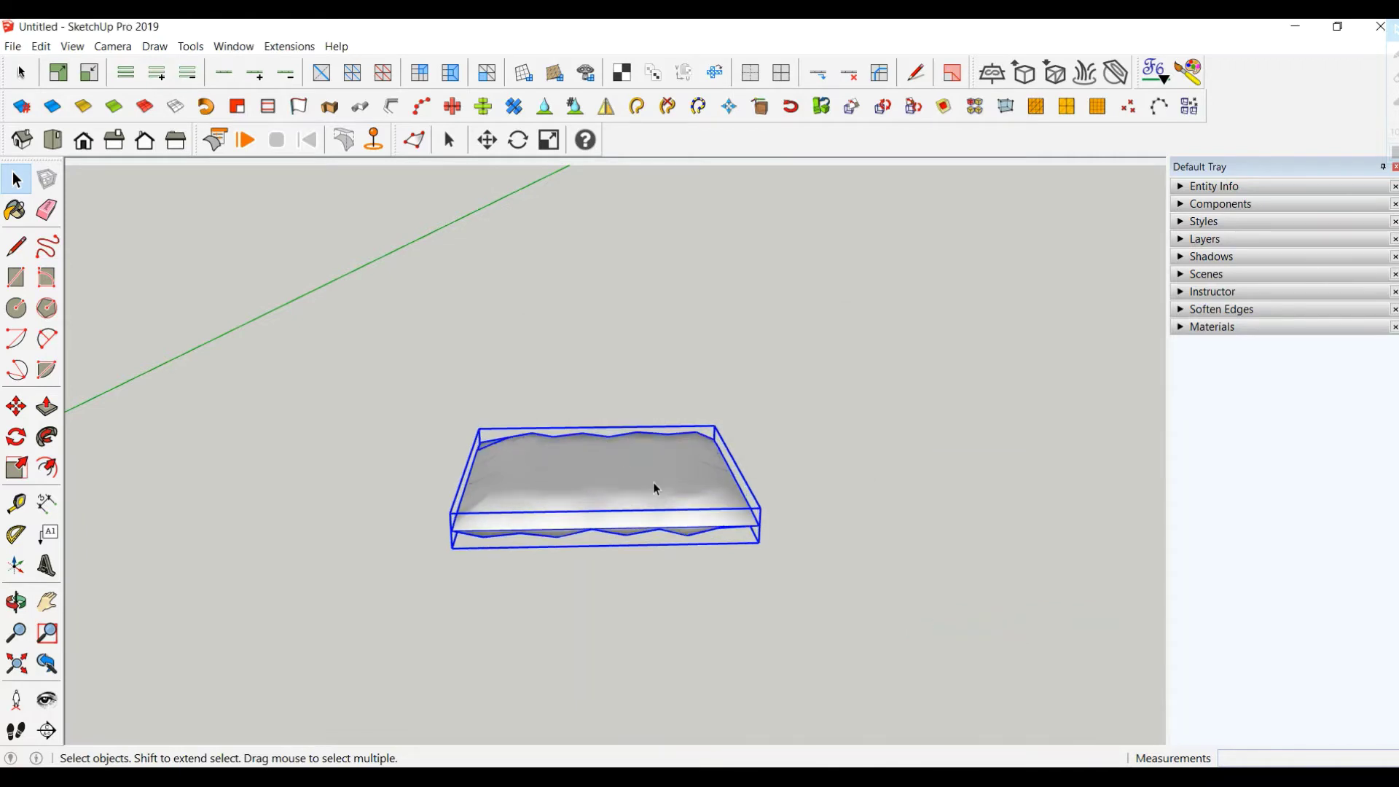
Check the pillow's cloth properties and the simulation settings in the ClothWorks interface
{"action": "middle_click_drag", "start_coordinate": [654, 482], "coordinate": [704, 550]}
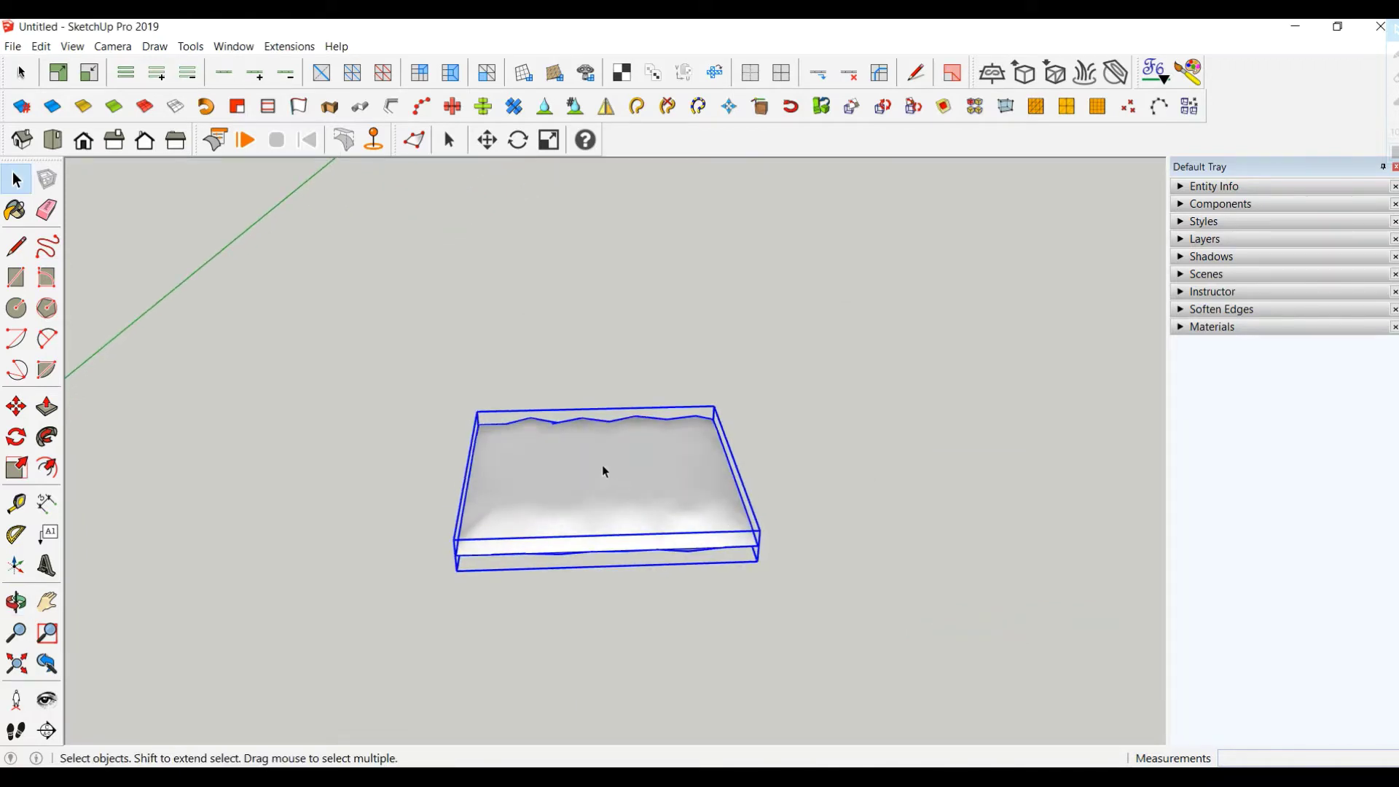
{"action": "left_click", "coordinate": [215, 139]}
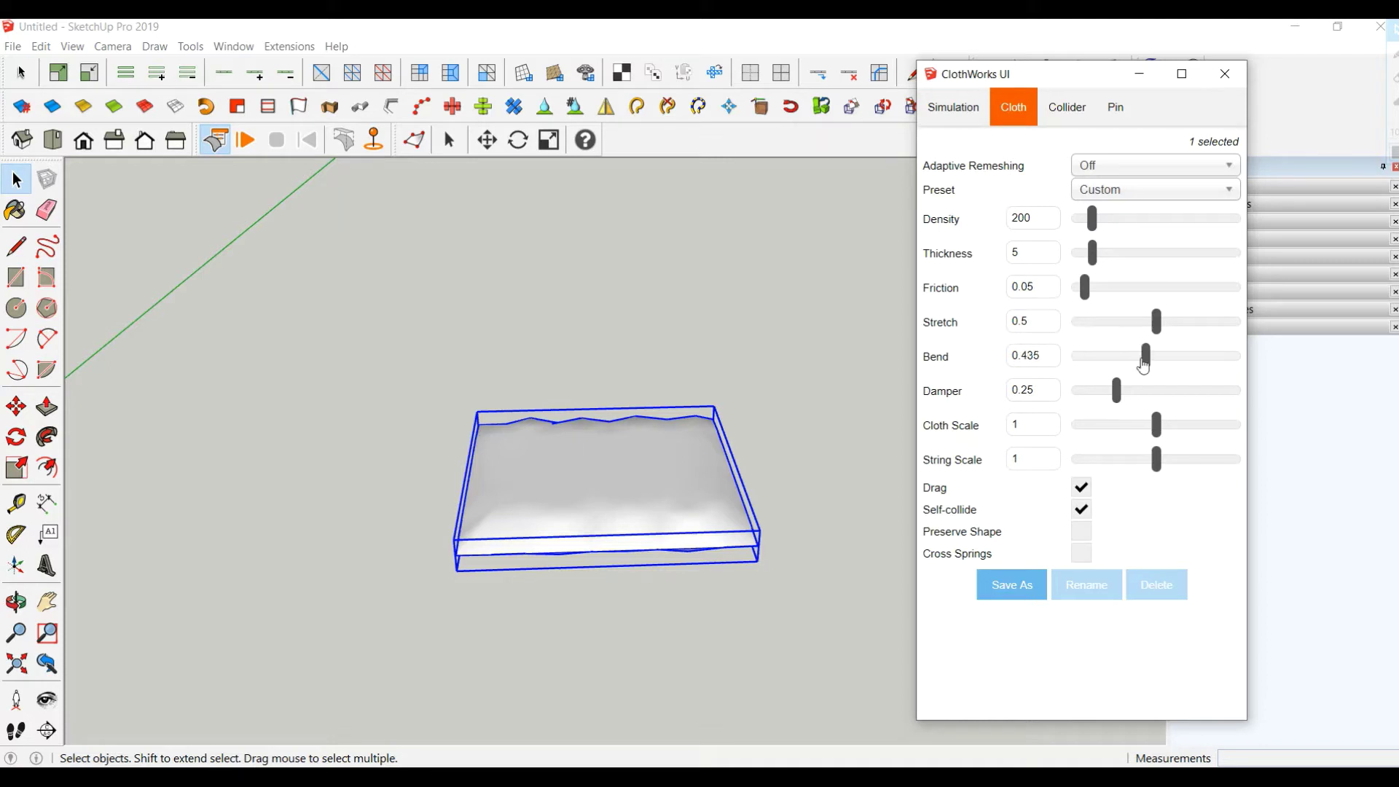
{"action": "left_click", "coordinate": [954, 107]}
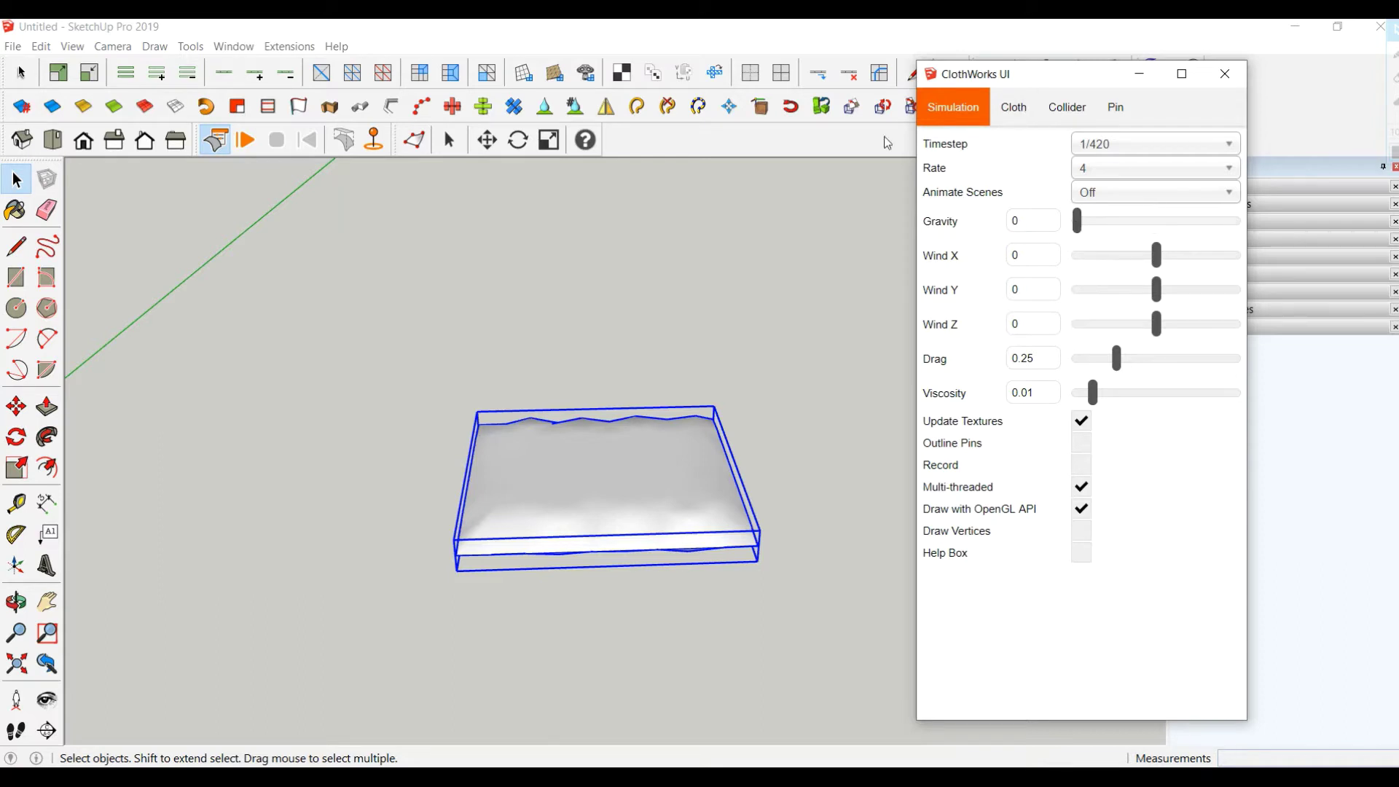
{"action": "left_click", "coordinate": [1226, 73]}
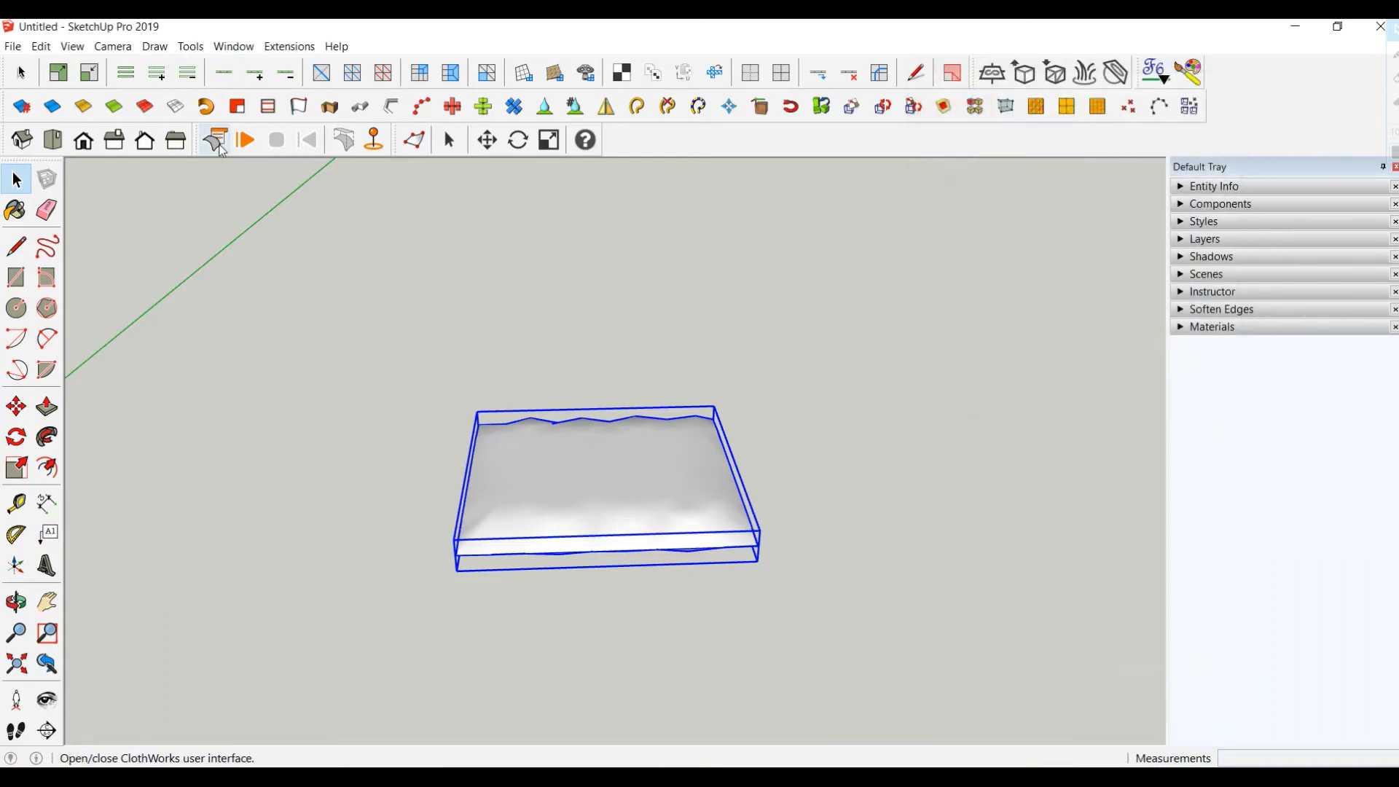
Run the ClothWorks simulation until the pillow puffs up, stop it, and switch the cloth to its draped state
{"action": "left_click", "coordinate": [246, 140]}
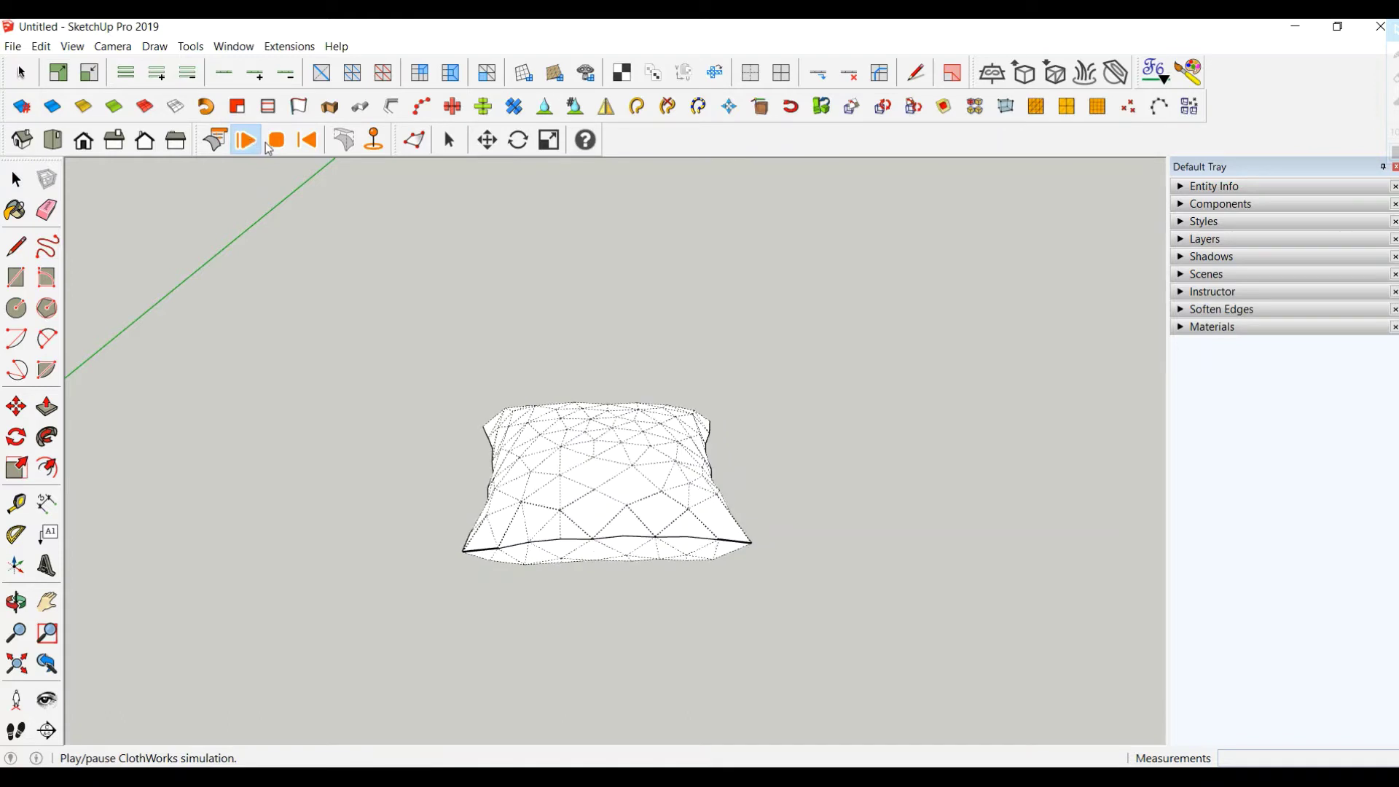
{"action": "left_click", "coordinate": [277, 141]}
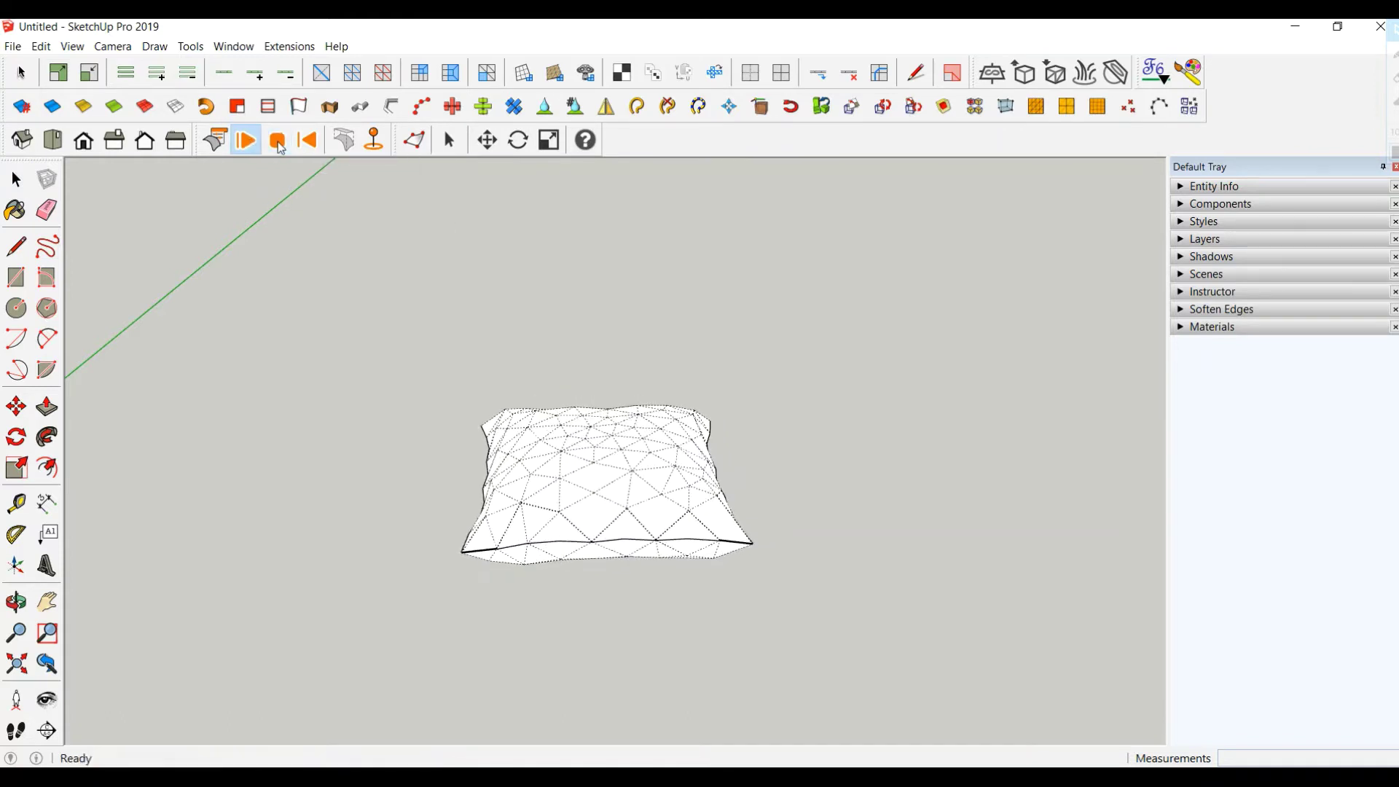
{"action": "left_click", "coordinate": [344, 140]}
{"action": "middle_click_drag", "start_coordinate": [639, 570], "coordinate": [620, 593]}
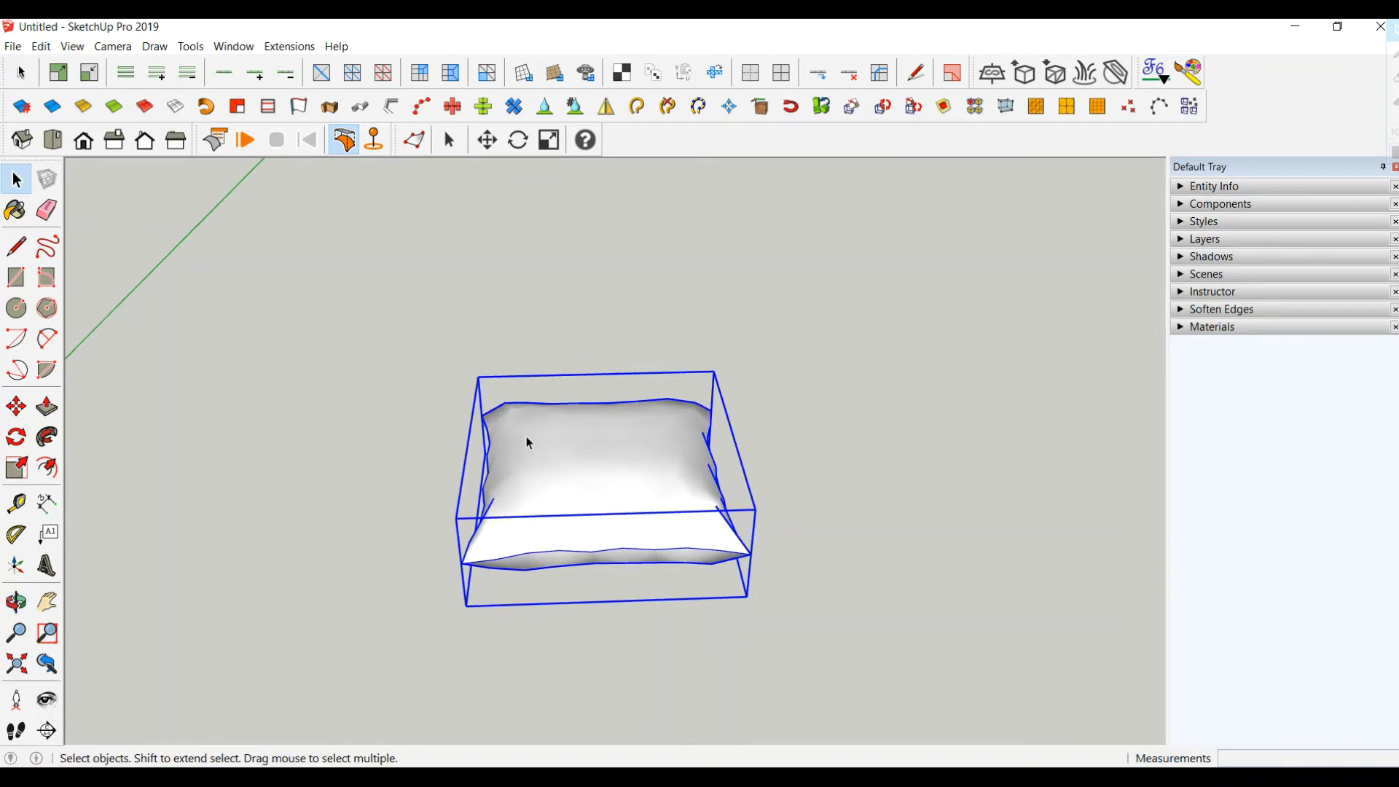
{"action": "scroll", "coordinate": [640, 469], "scroll_direction": "up", "scroll_amount": 2}
{"action": "middle_click_drag", "start_coordinate": [494, 279], "coordinate": [384, 197], "text": "shift"}
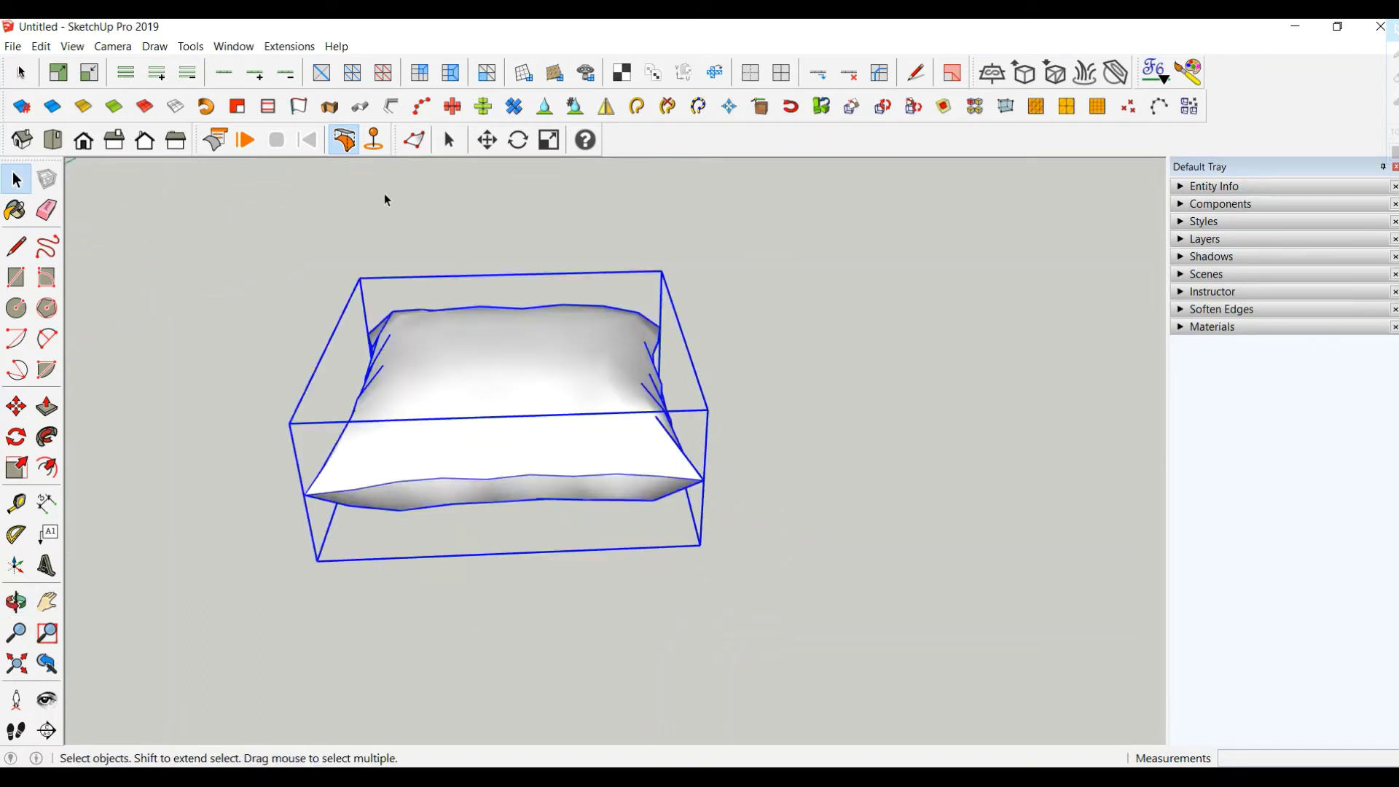
Return the cloth to its undraped state and choose the blue floral material from the In Model collection
{"action": "left_click", "coordinate": [344, 140]}
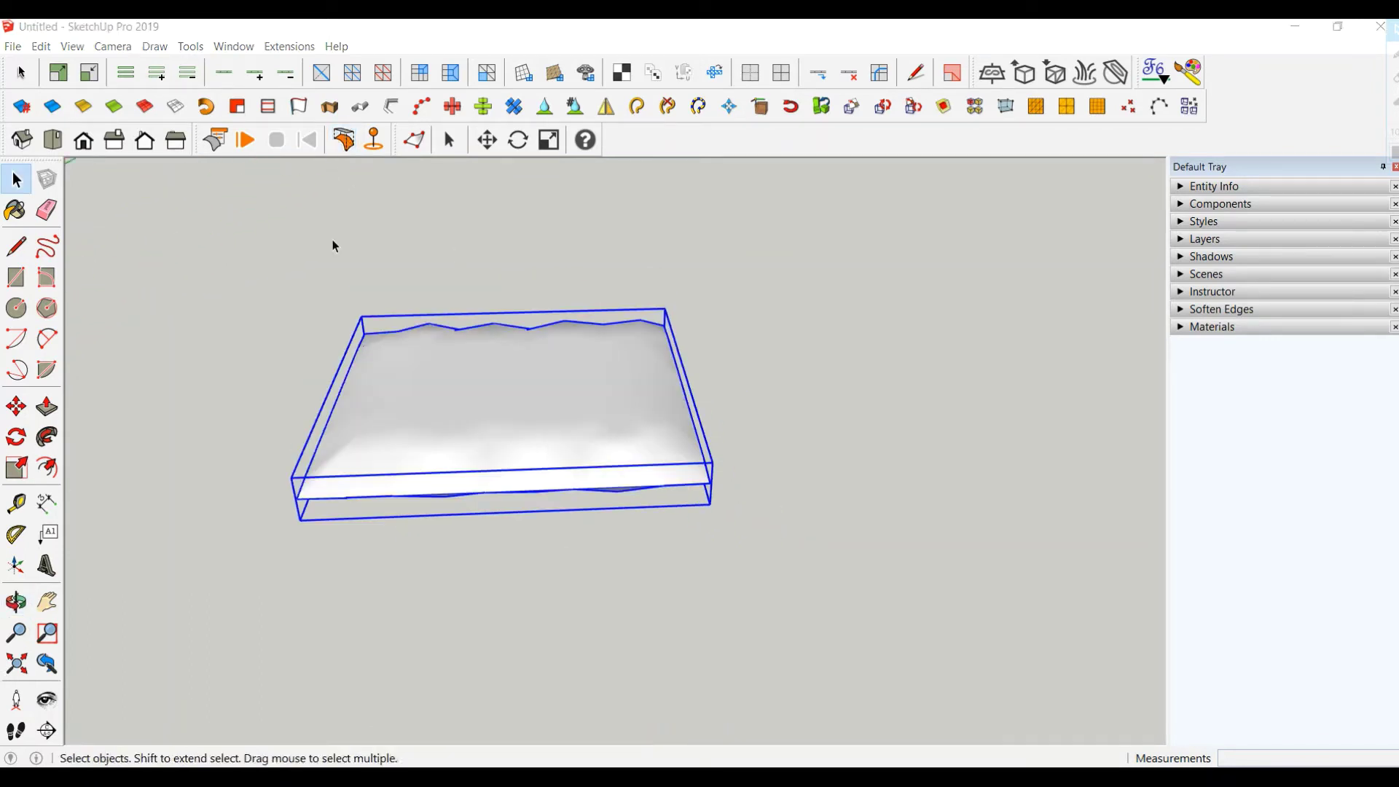
{"action": "left_click", "coordinate": [1191, 329]}
{"action": "left_click", "coordinate": [1291, 571]}
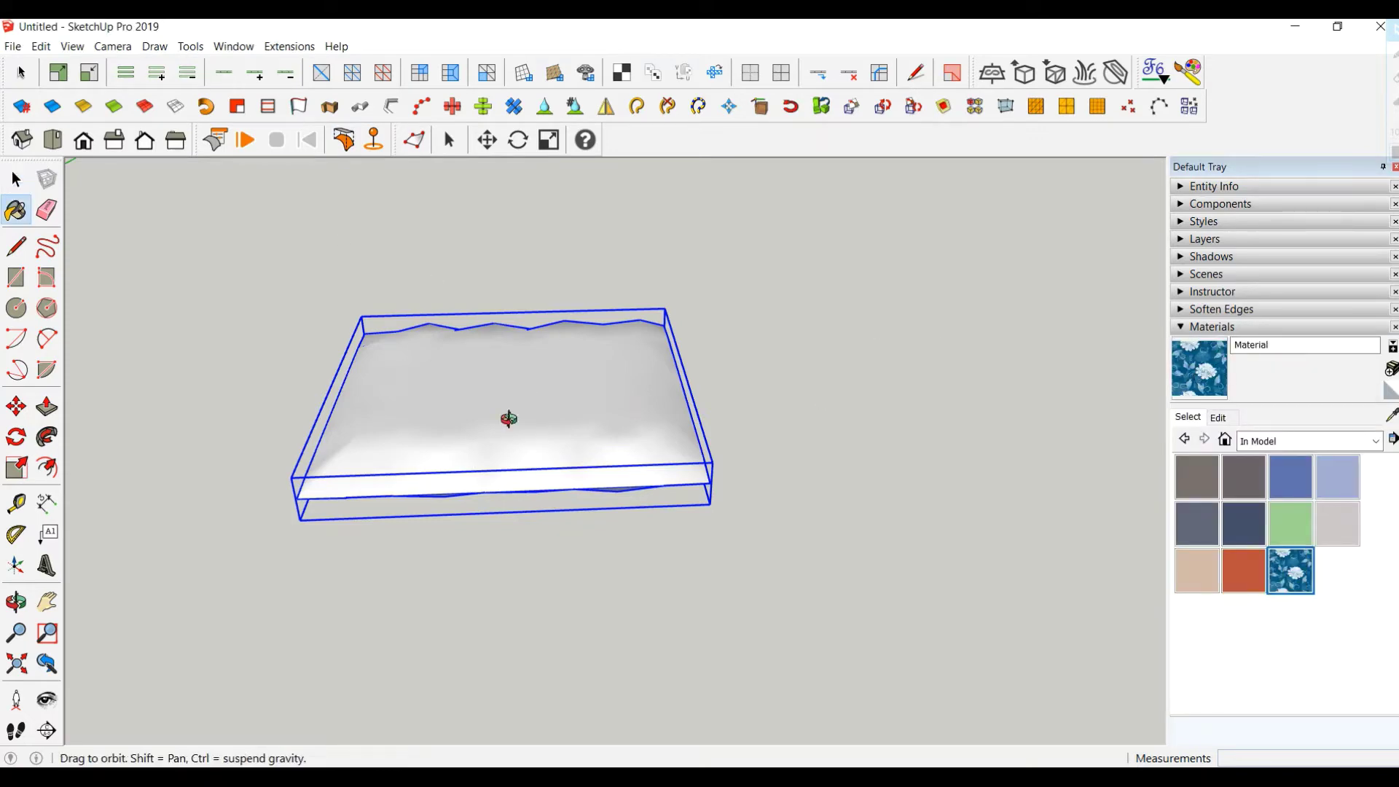
Try painting the whole undraped pillow group with the blue floral material, and undo the paint
{"action": "left_click", "coordinate": [539, 415]}
{"action": "scroll", "coordinate": [666, 437], "scroll_direction": "up", "scroll_amount": 4}
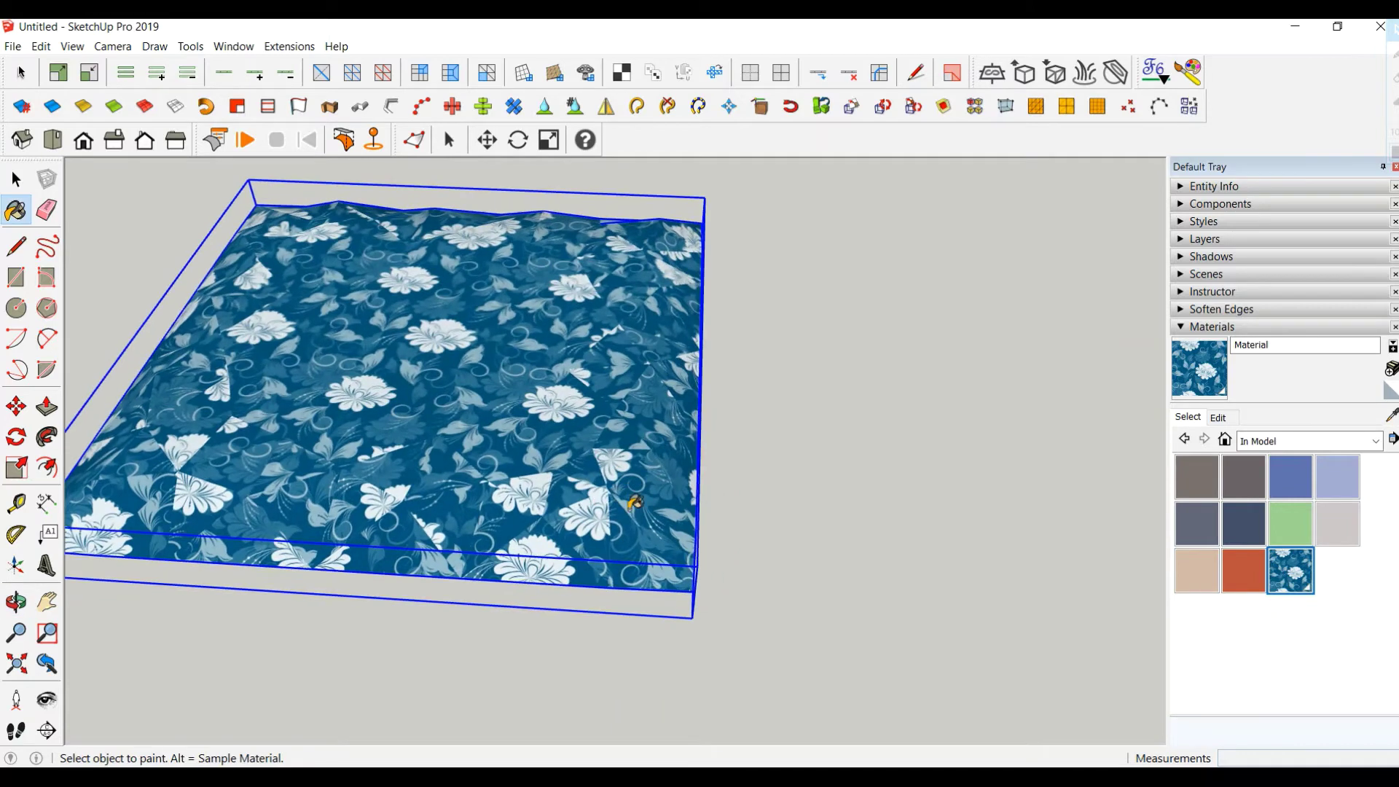
{"action": "middle_click_drag", "start_coordinate": [614, 451], "coordinate": [385, 350]}
{"action": "key", "text": "ctrl+z"}
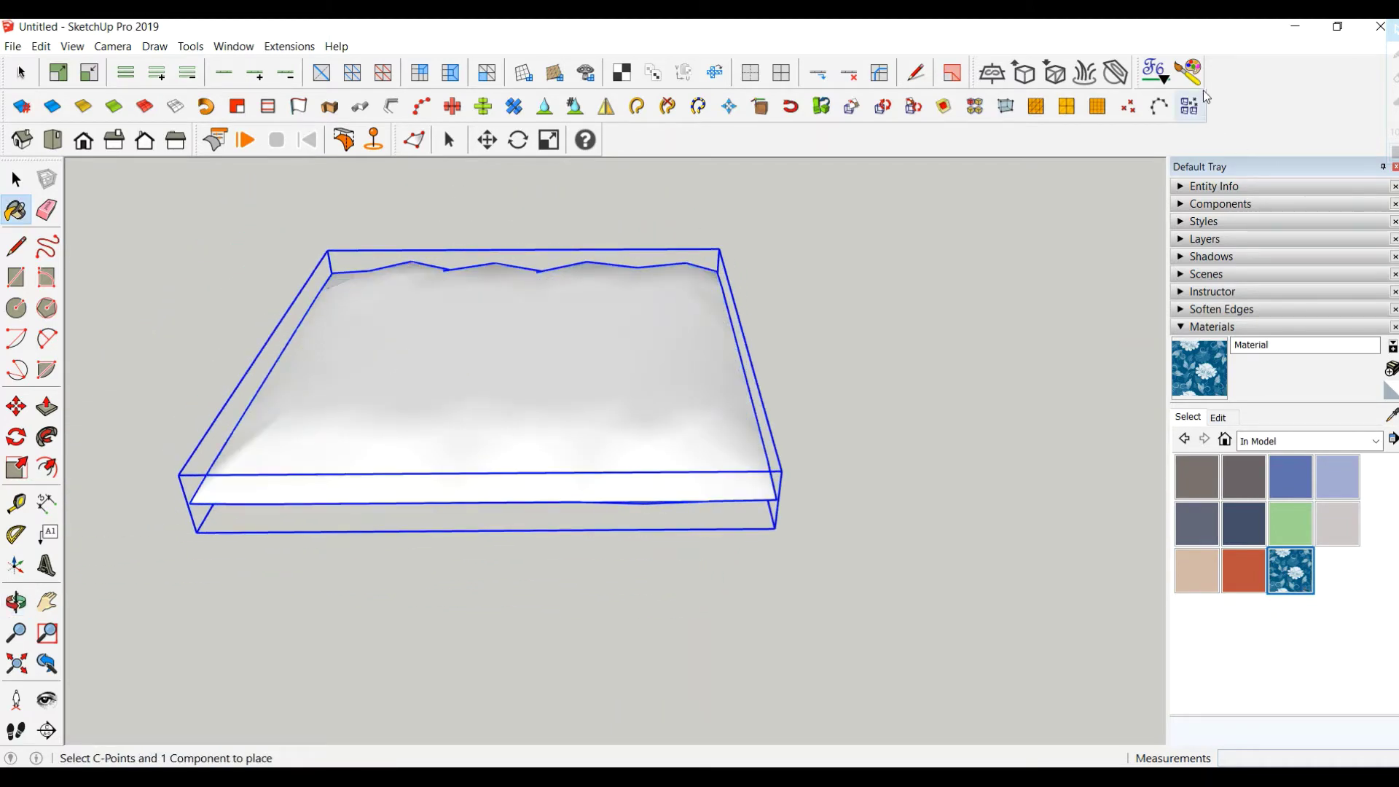
Texture the undraped pillow with the blue floral material using the ThruPaint tool, and switch it back to its draped state
{"action": "left_click", "coordinate": [472, 378]}
{"action": "middle_click_drag", "start_coordinate": [475, 379], "coordinate": [637, 394]}
{"action": "left_click", "coordinate": [344, 139]}
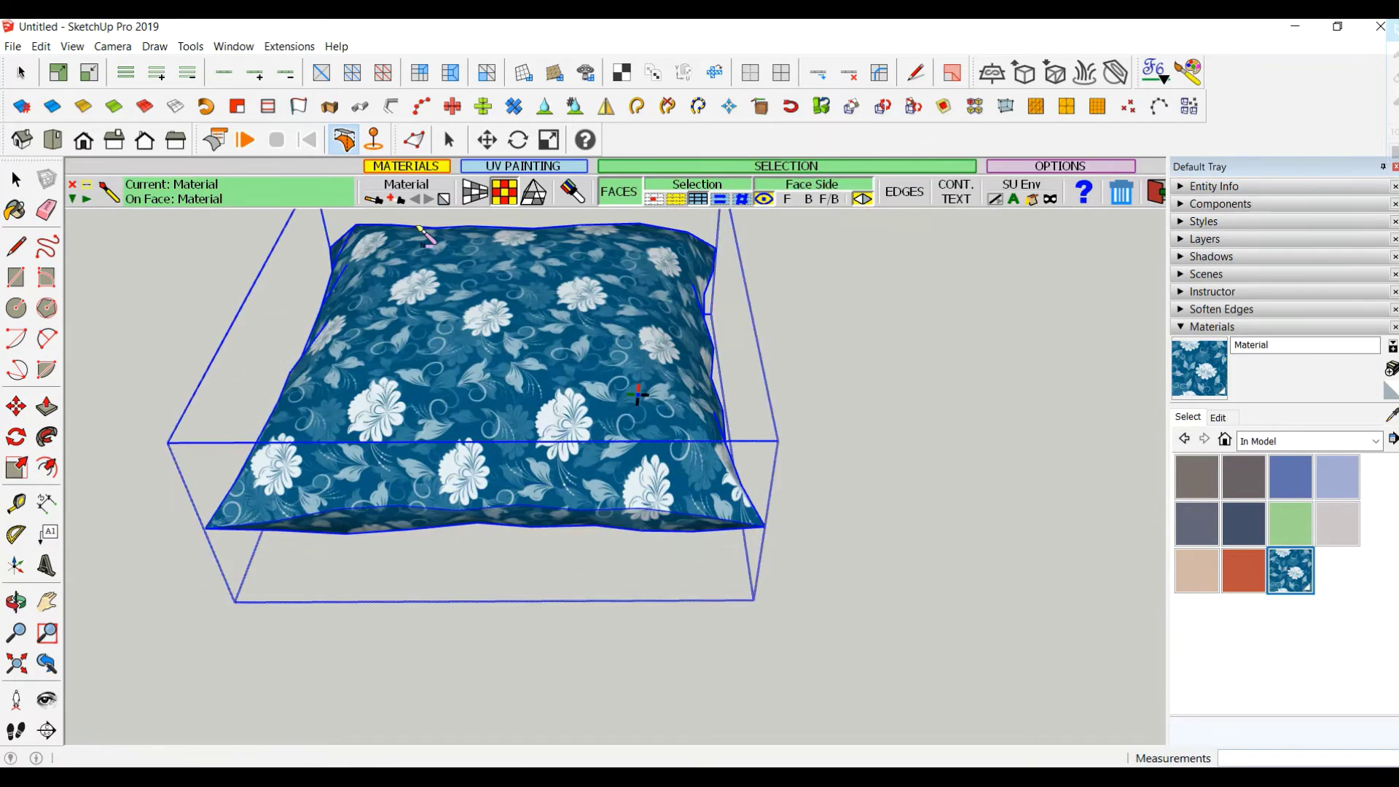
{"action": "key", "text": "space"}
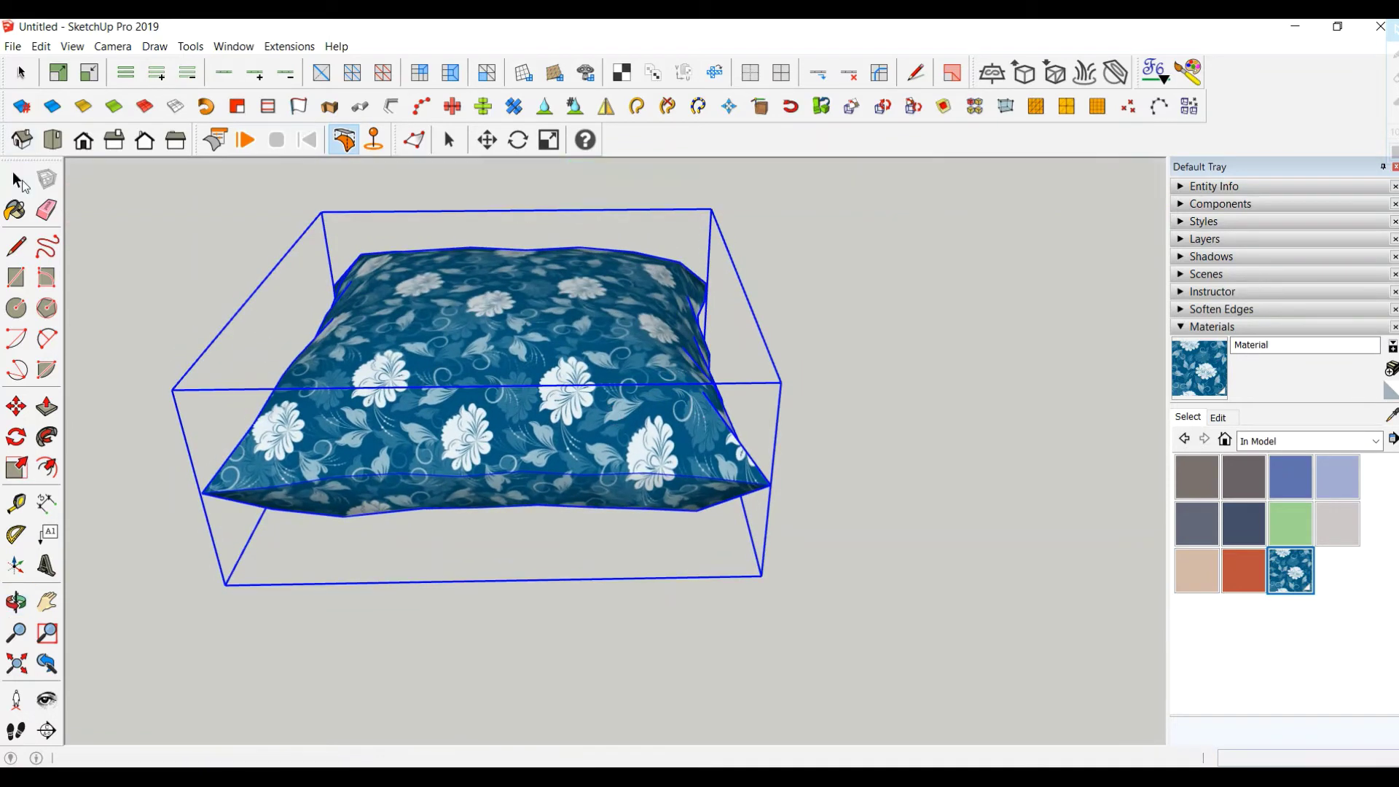
Set the draped floral pillow to be ignored by ClothWorks and collapse the materials list
{"action": "right_click", "coordinate": [513, 347]}
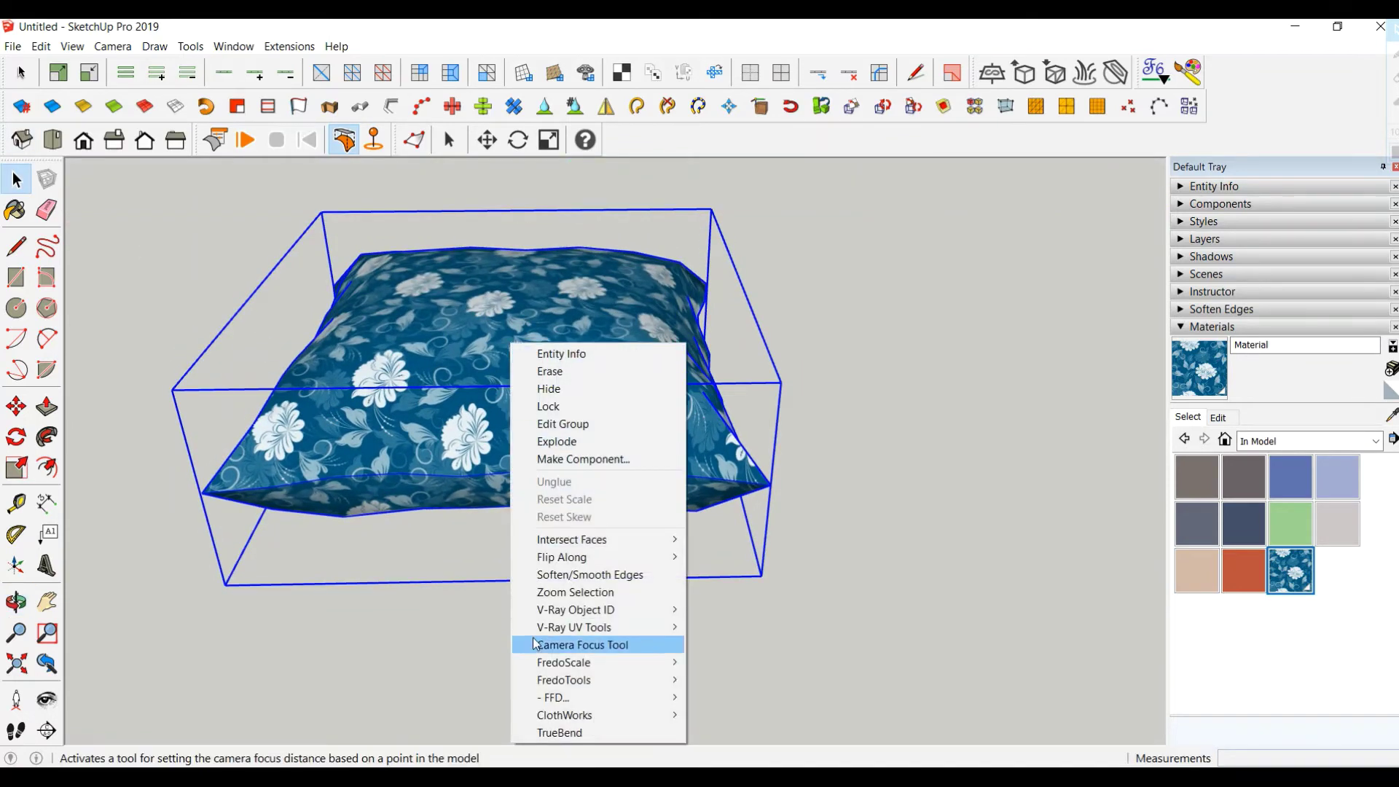
{"action": "mouse_move", "coordinate": [594, 715]}
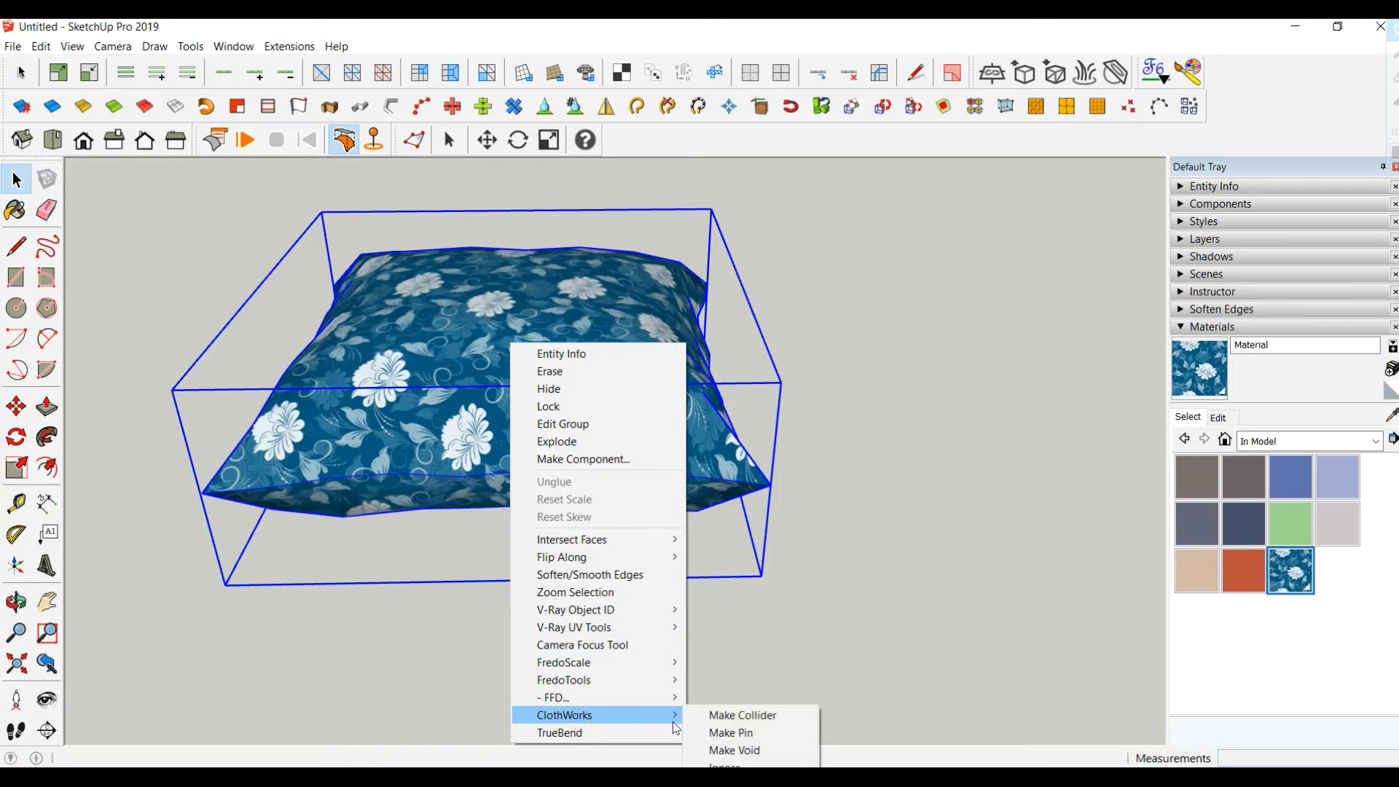
{"action": "left_click", "coordinate": [718, 766]}
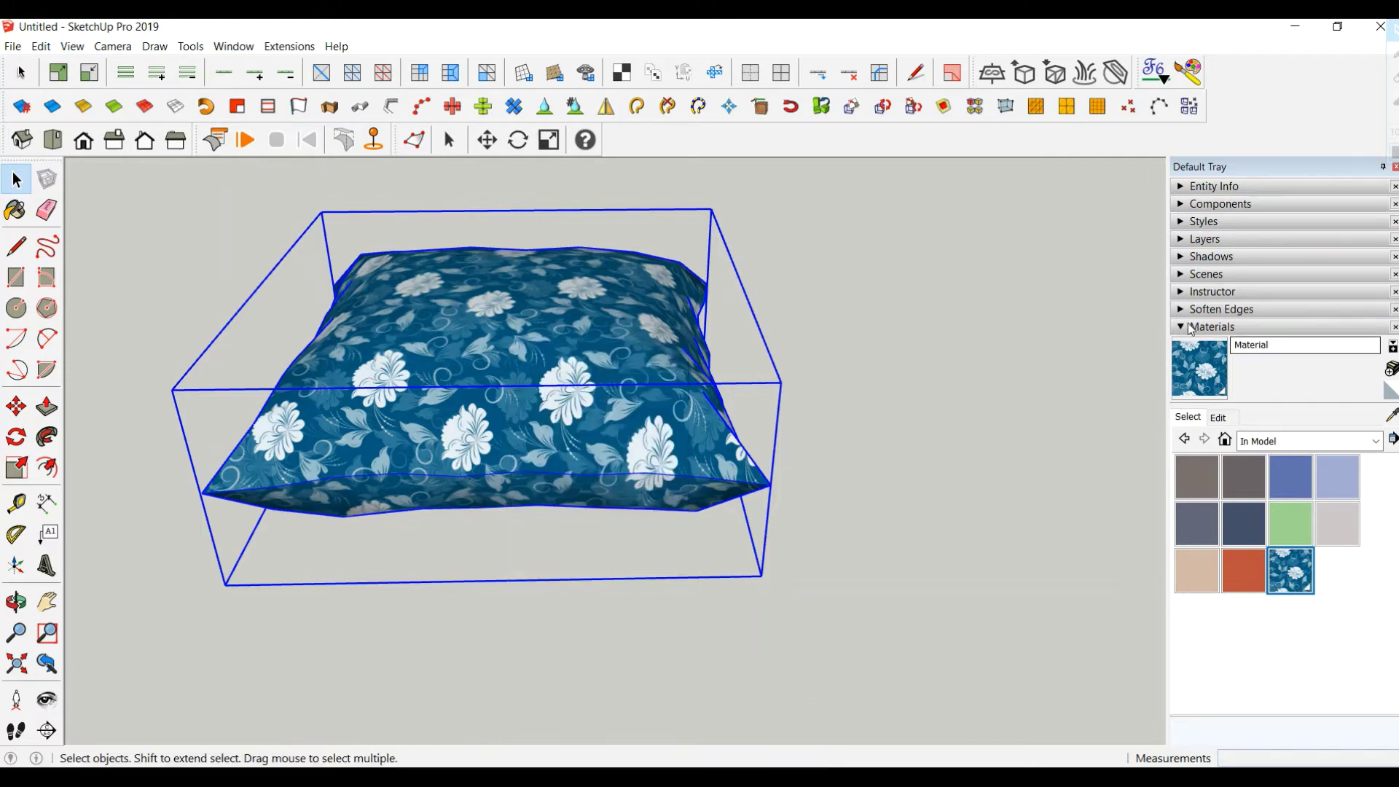
{"action": "left_click", "coordinate": [1212, 327]}
Draw a 30 × 30 cm rectangle flat in the empty space beside the finished pillow
{"action": "scroll", "coordinate": [987, 410], "scroll_direction": "down", "scroll_amount": 3}
{"action": "middle_click_drag", "start_coordinate": [967, 402], "coordinate": [564, 455]}
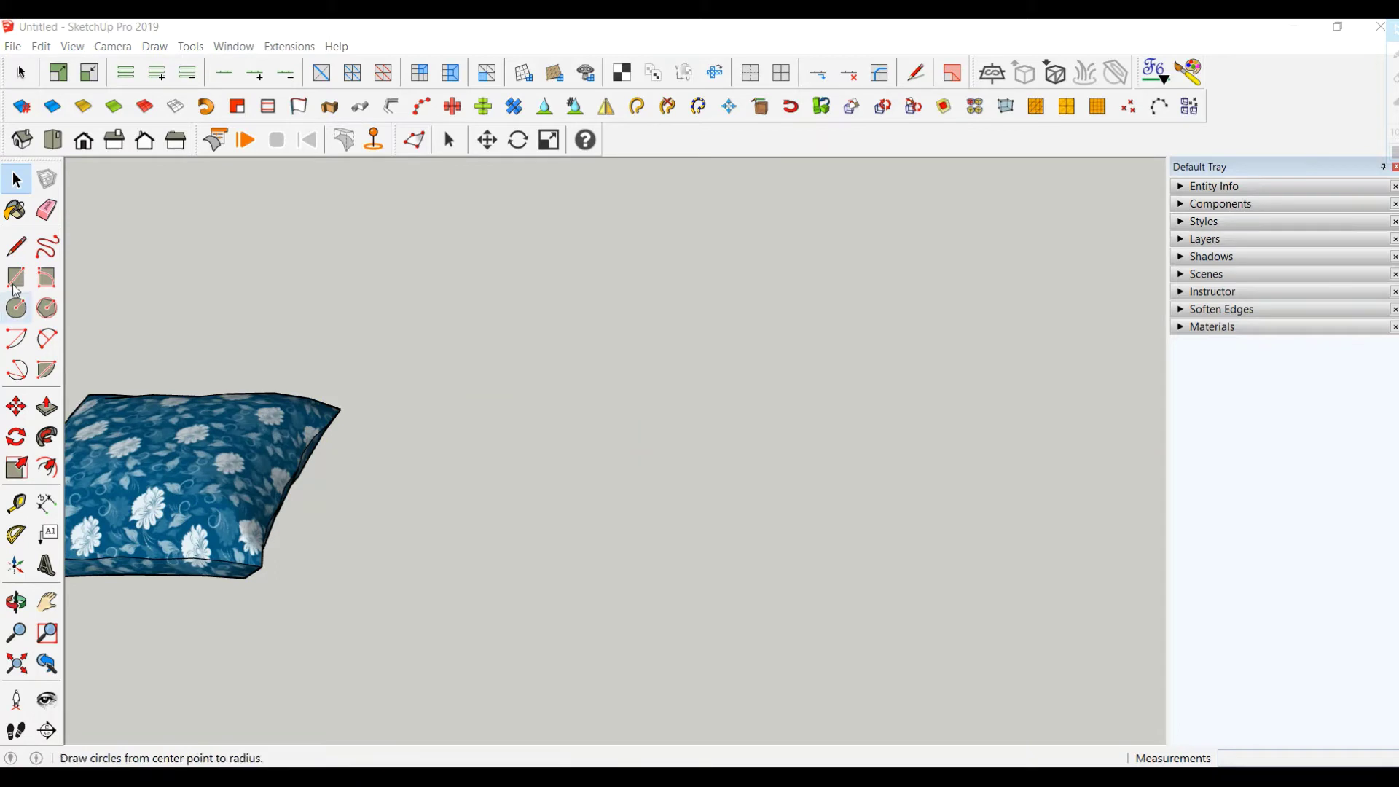
{"action": "left_click", "coordinate": [32, 277]}
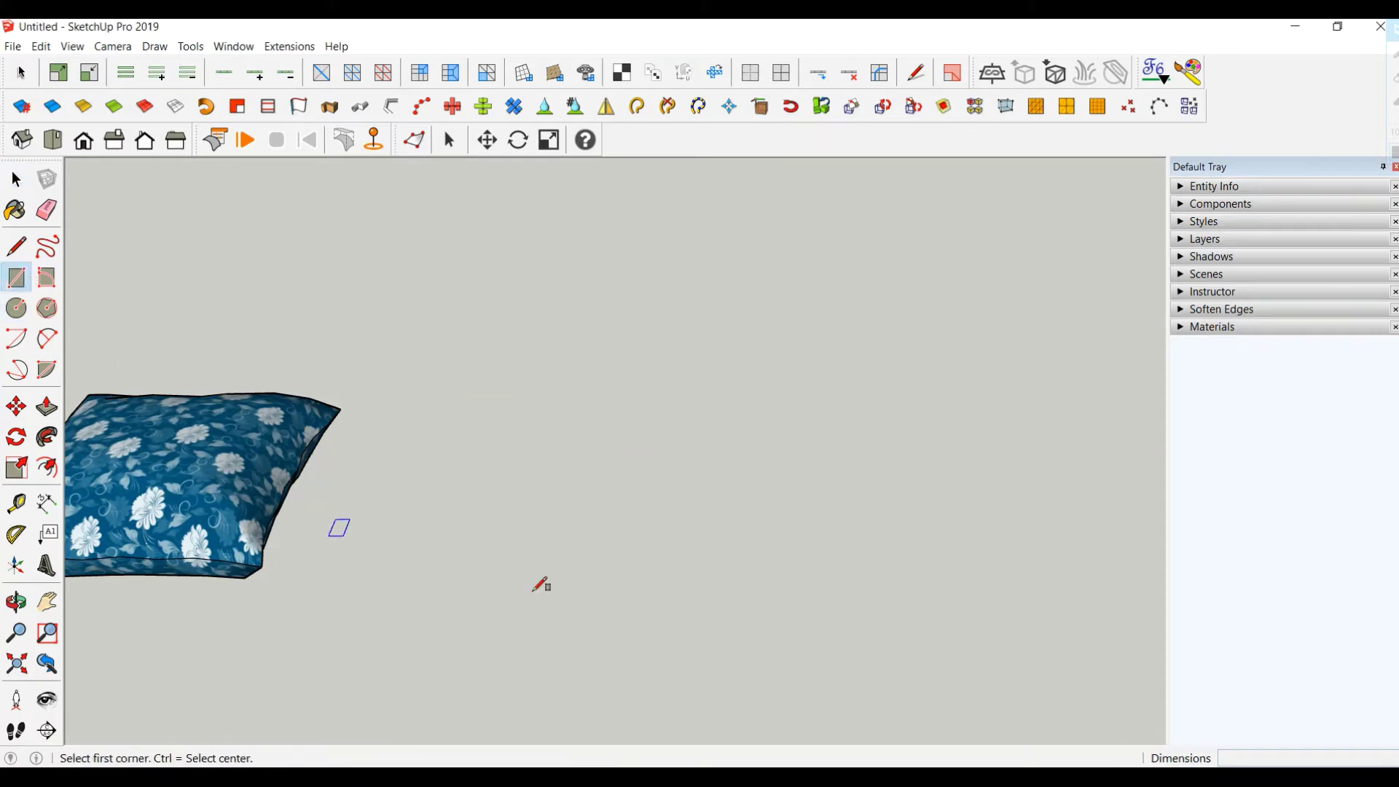
{"action": "left_click", "coordinate": [506, 575]}
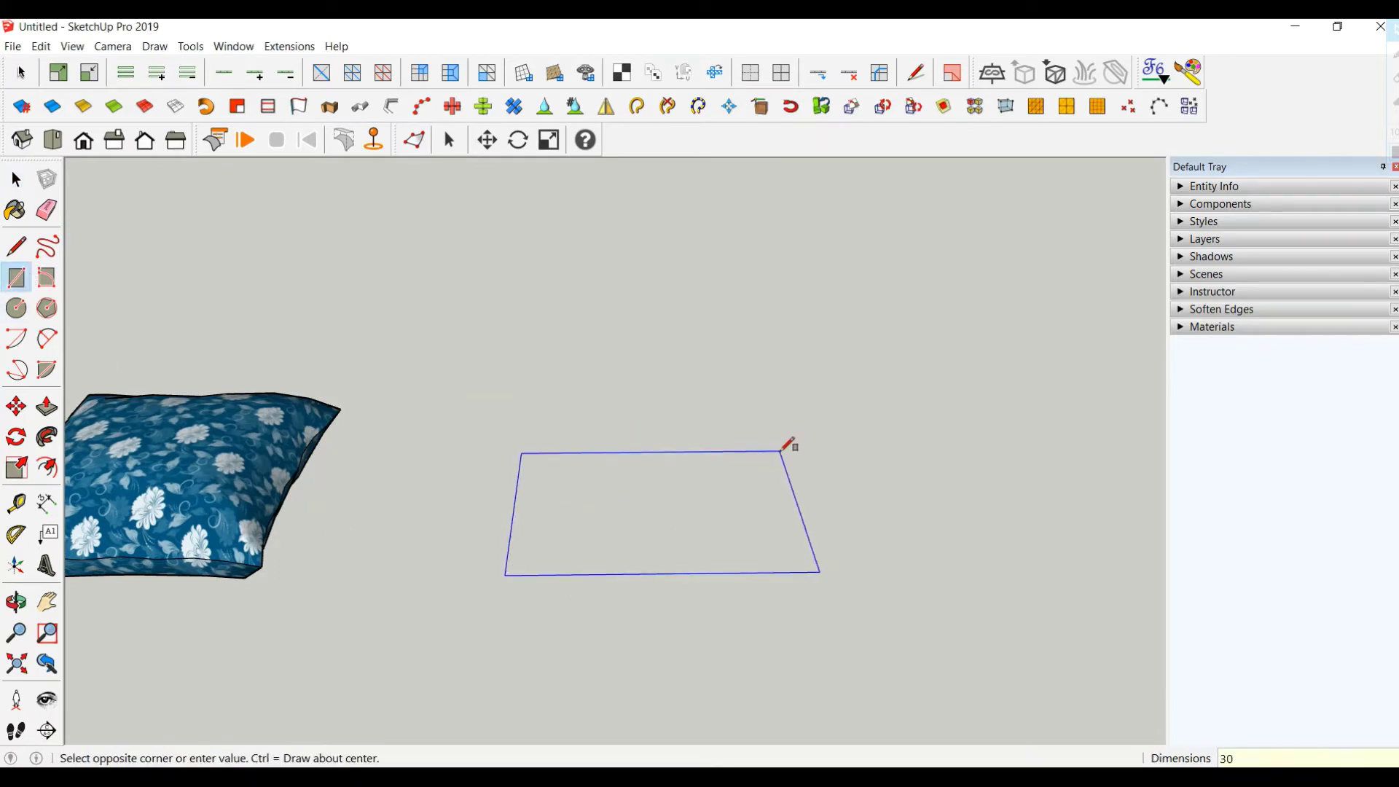
{"action": "key", "text": "Return"}
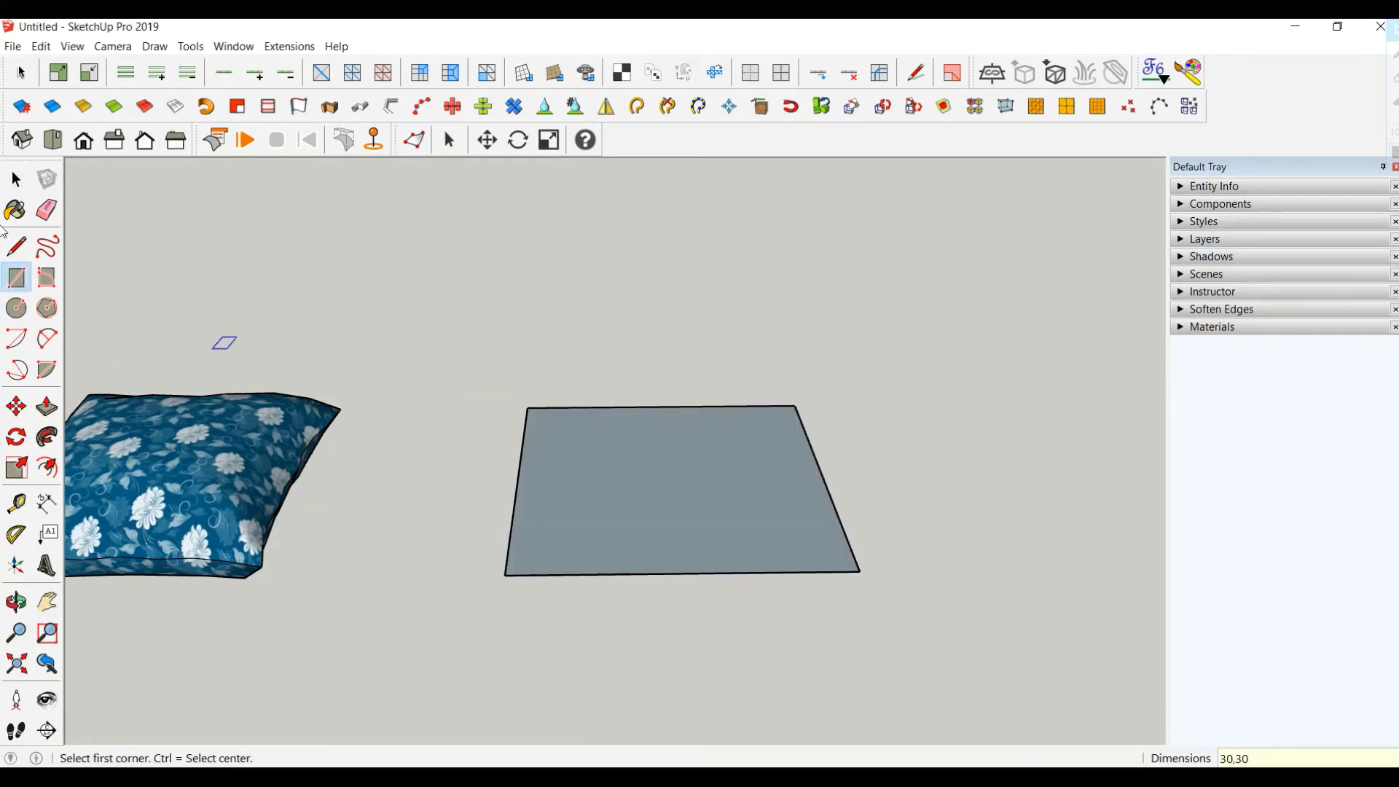
Group the face and edges of the new 30 × 30 cm rectangle
{"action": "left_click", "coordinate": [16, 179]}
{"action": "double_click", "coordinate": [611, 448]}
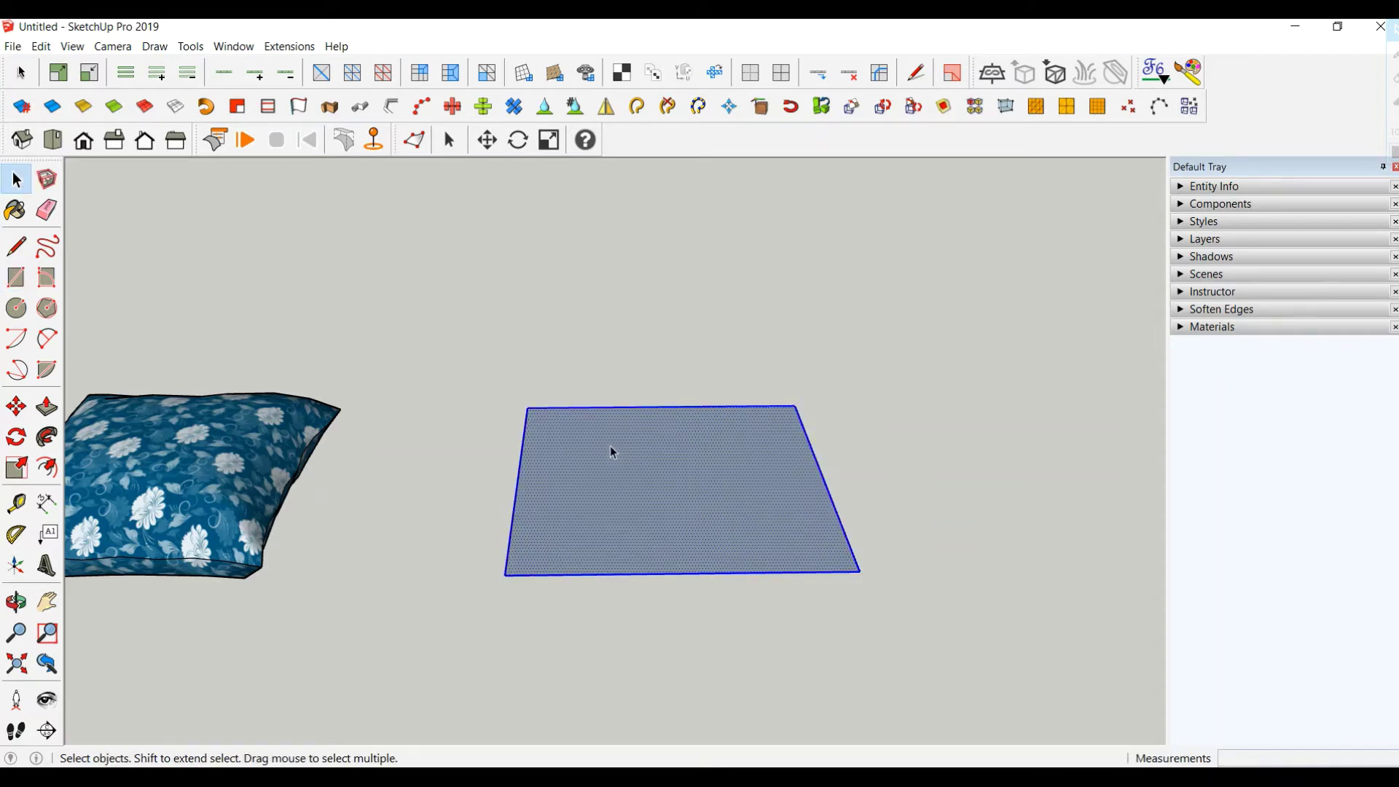
{"action": "right_click", "coordinate": [610, 445]}
{"action": "left_click", "coordinate": [707, 176]}
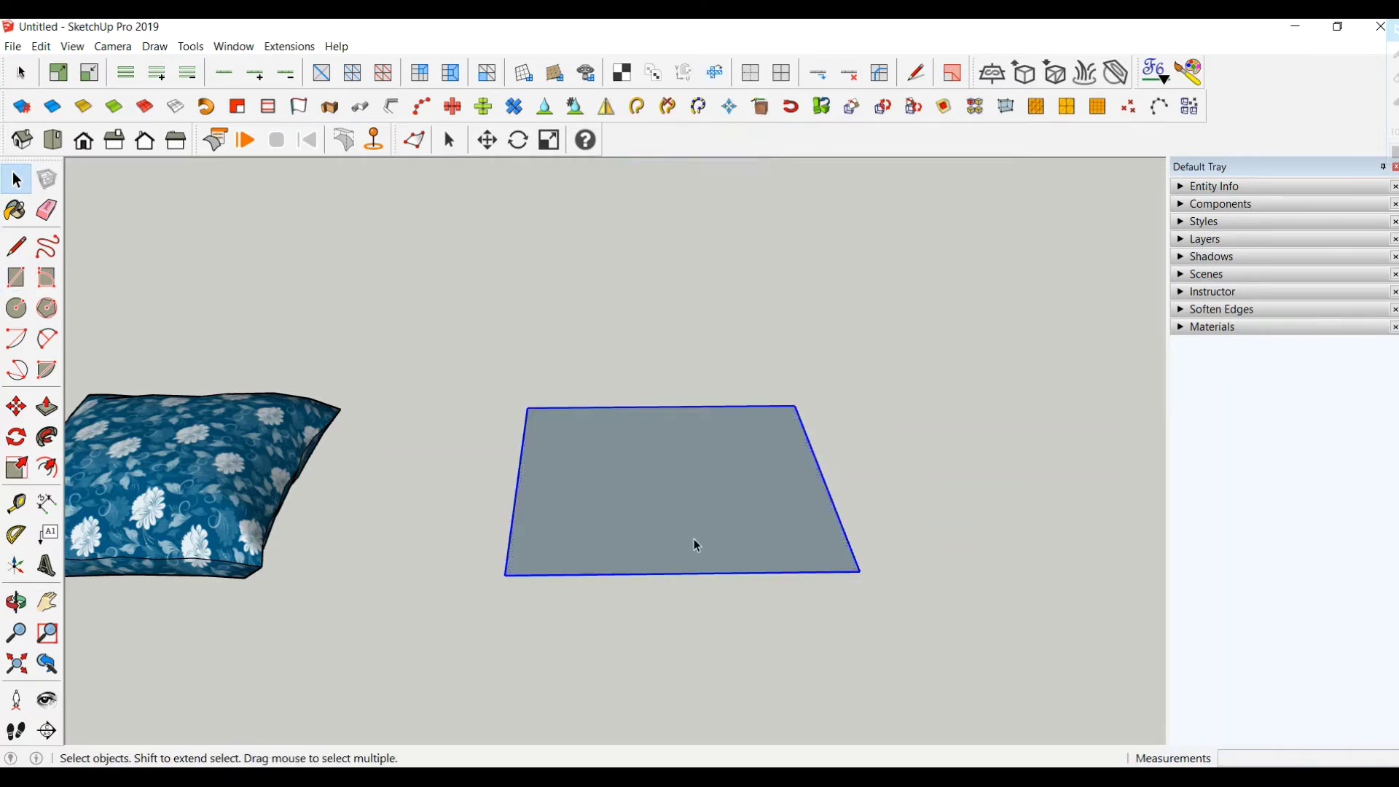
Make the new rectangle group a ClothWorks cloth and apply an adaptive grid with 5 cm padding
{"action": "right_click", "coordinate": [694, 541]}
{"action": "mouse_move", "coordinate": [802, 507]}
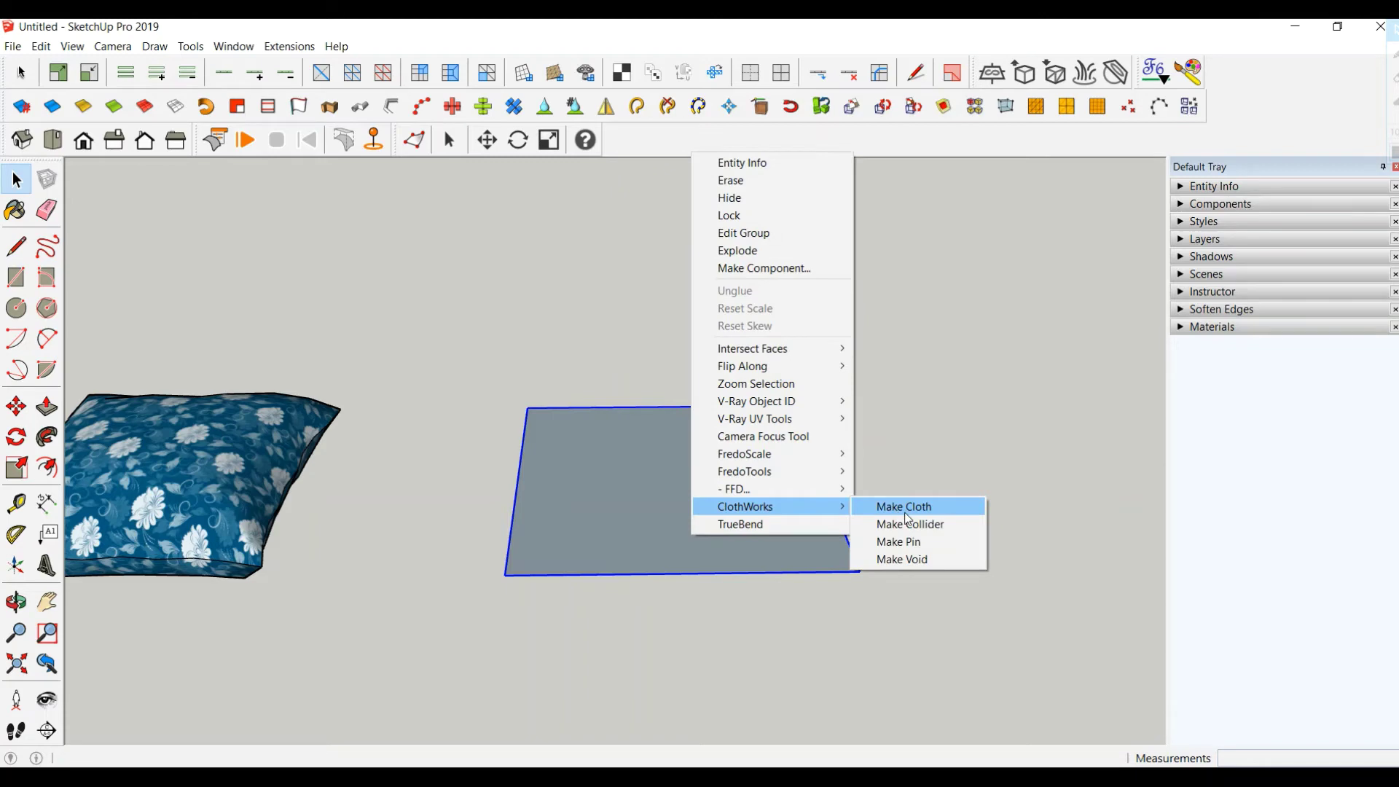
{"action": "left_click", "coordinate": [907, 508]}
{"action": "right_click", "coordinate": [627, 472]}
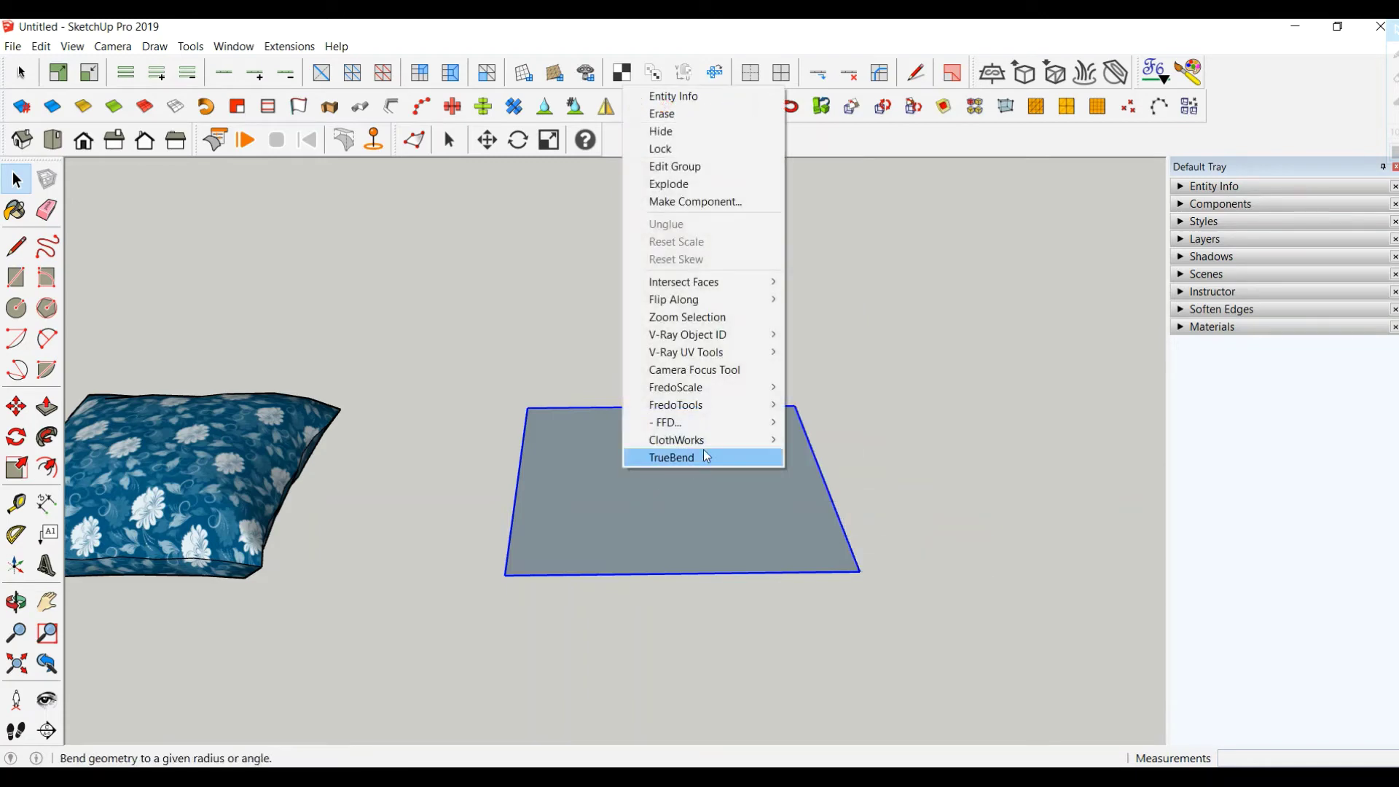
{"action": "mouse_move", "coordinate": [740, 443]}
{"action": "mouse_move", "coordinate": [854, 517]}
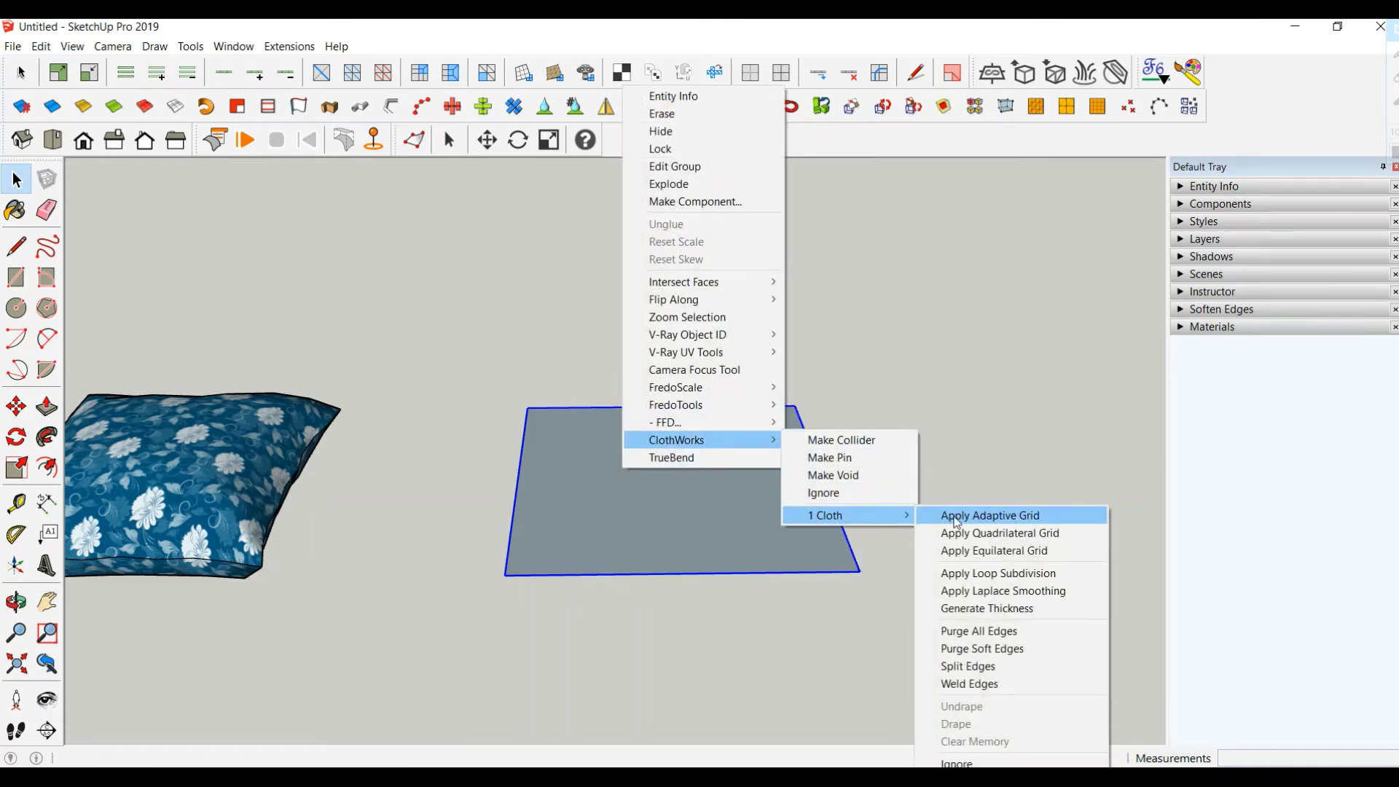
{"action": "left_click", "coordinate": [957, 518]}
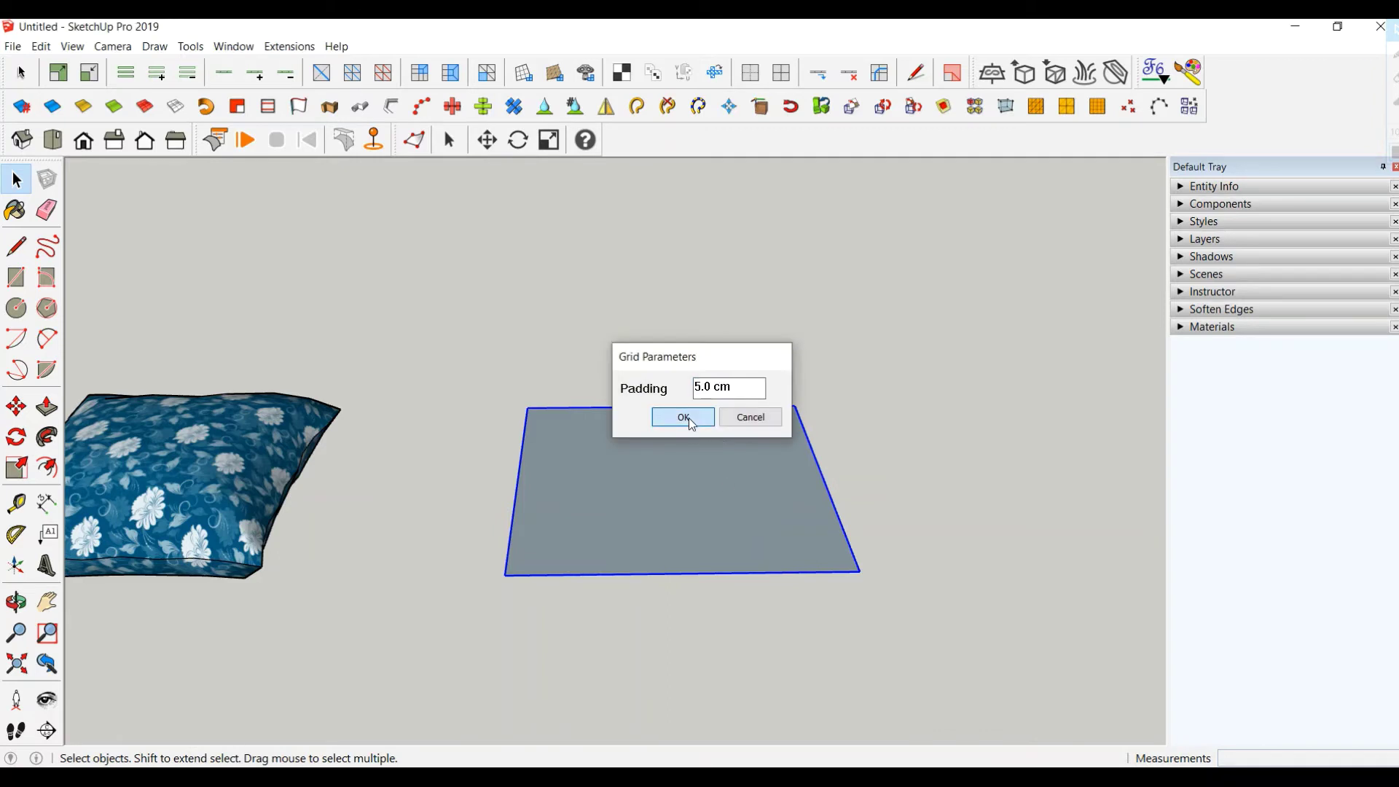
{"action": "left_click", "coordinate": [688, 417]}
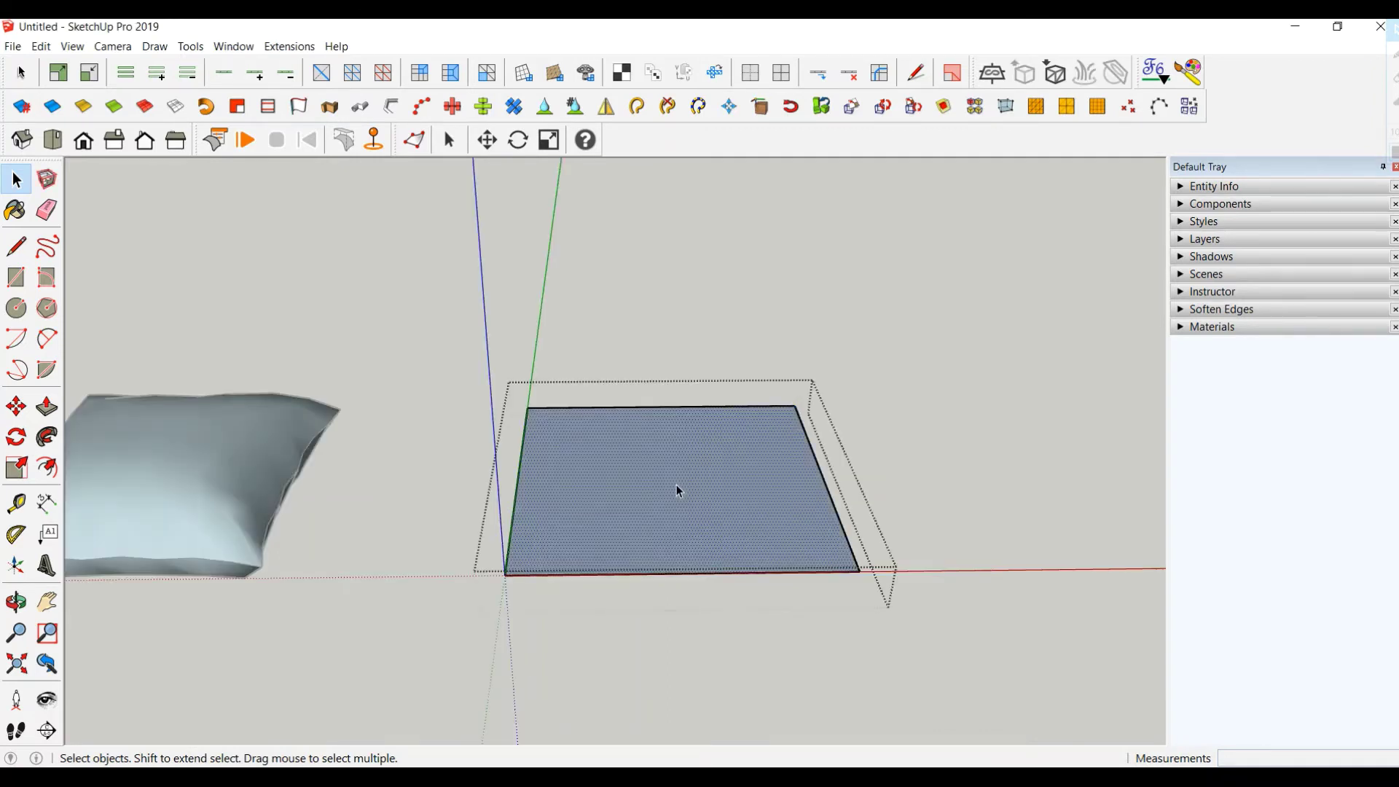
Reverse the gridded face inside the cloth group, and flip the triangulation edges at two opposite corners of the mesh
{"action": "right_click", "coordinate": [676, 484]}
{"action": "left_click", "coordinate": [751, 298]}
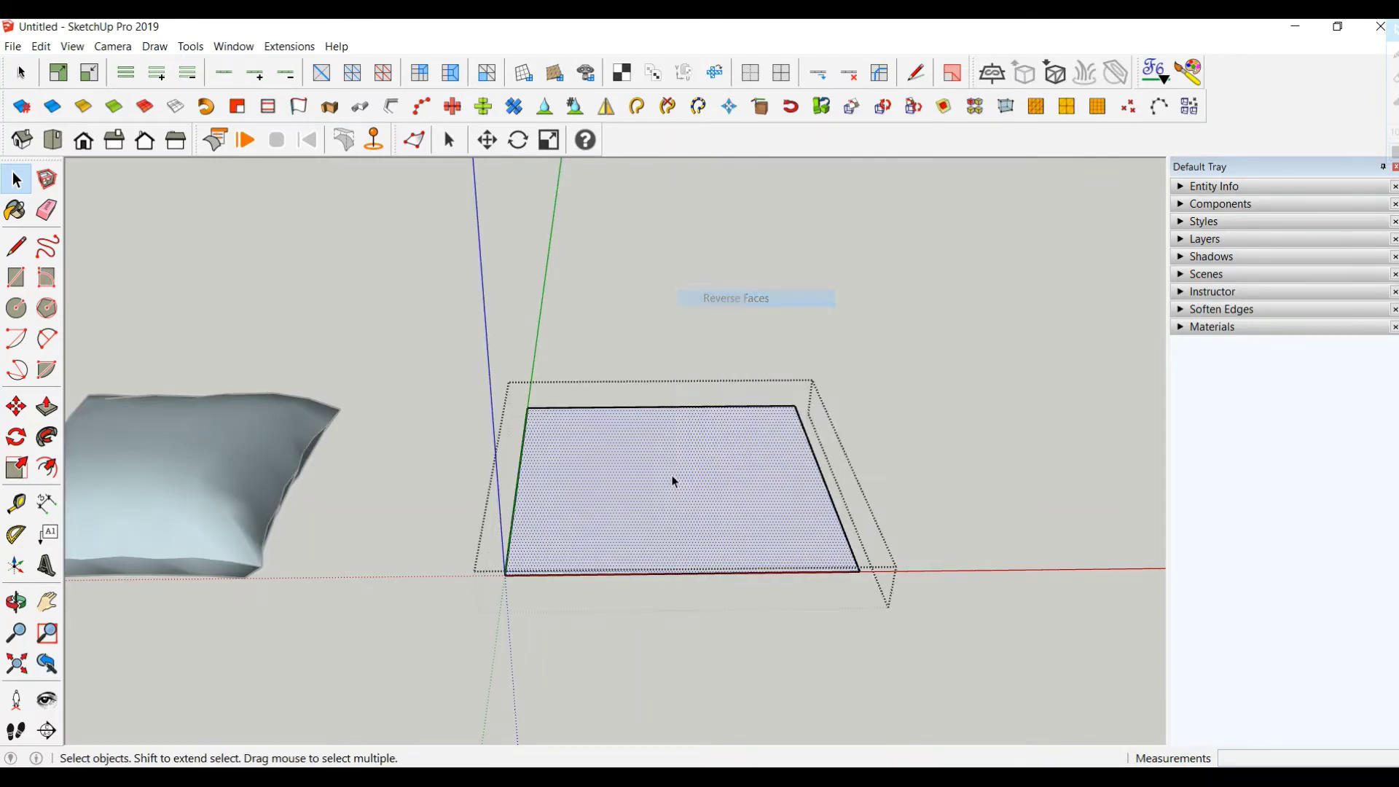
{"action": "scroll", "coordinate": [665, 502], "scroll_direction": "up", "scroll_amount": 2}
{"action": "middle_click_drag", "start_coordinate": [664, 519], "coordinate": [663, 553]}
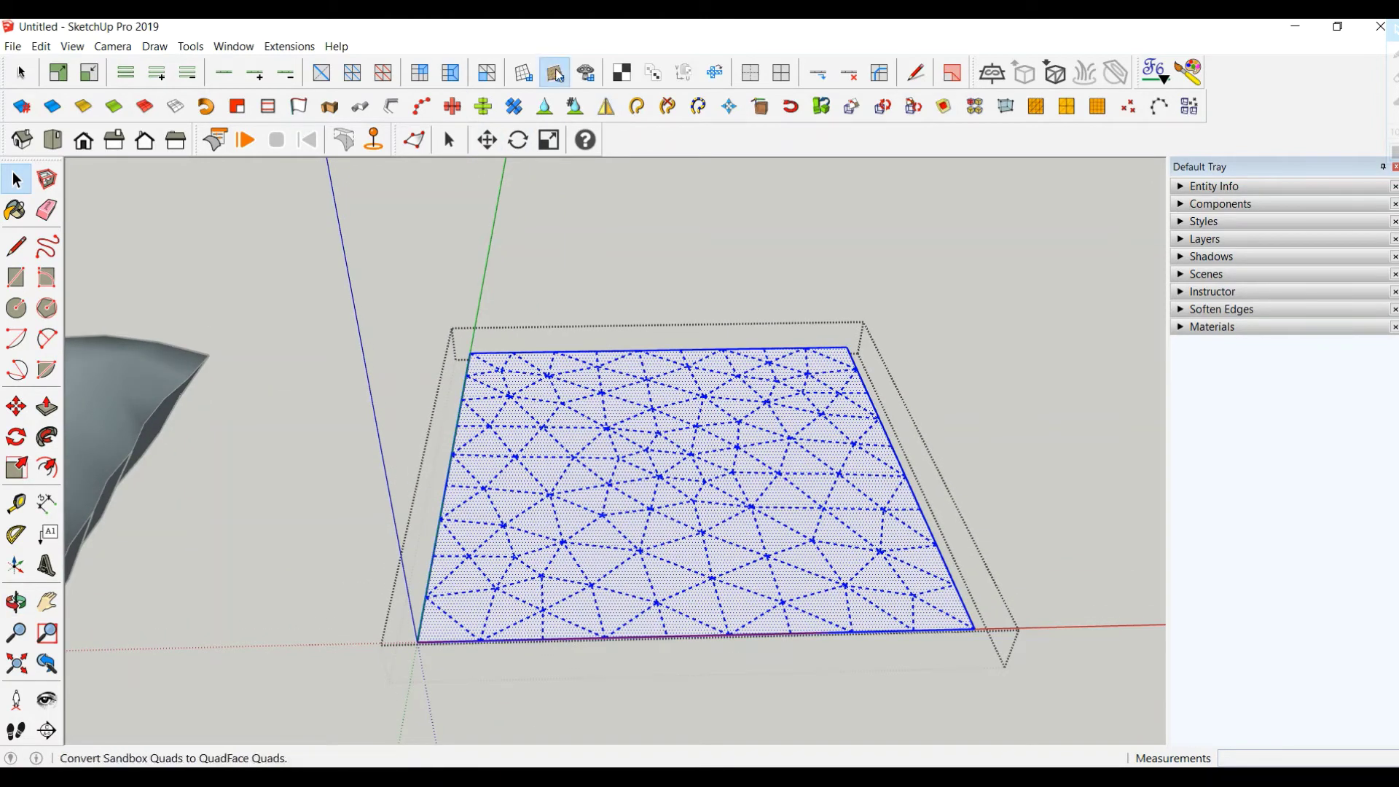
{"action": "left_click", "coordinate": [321, 72]}
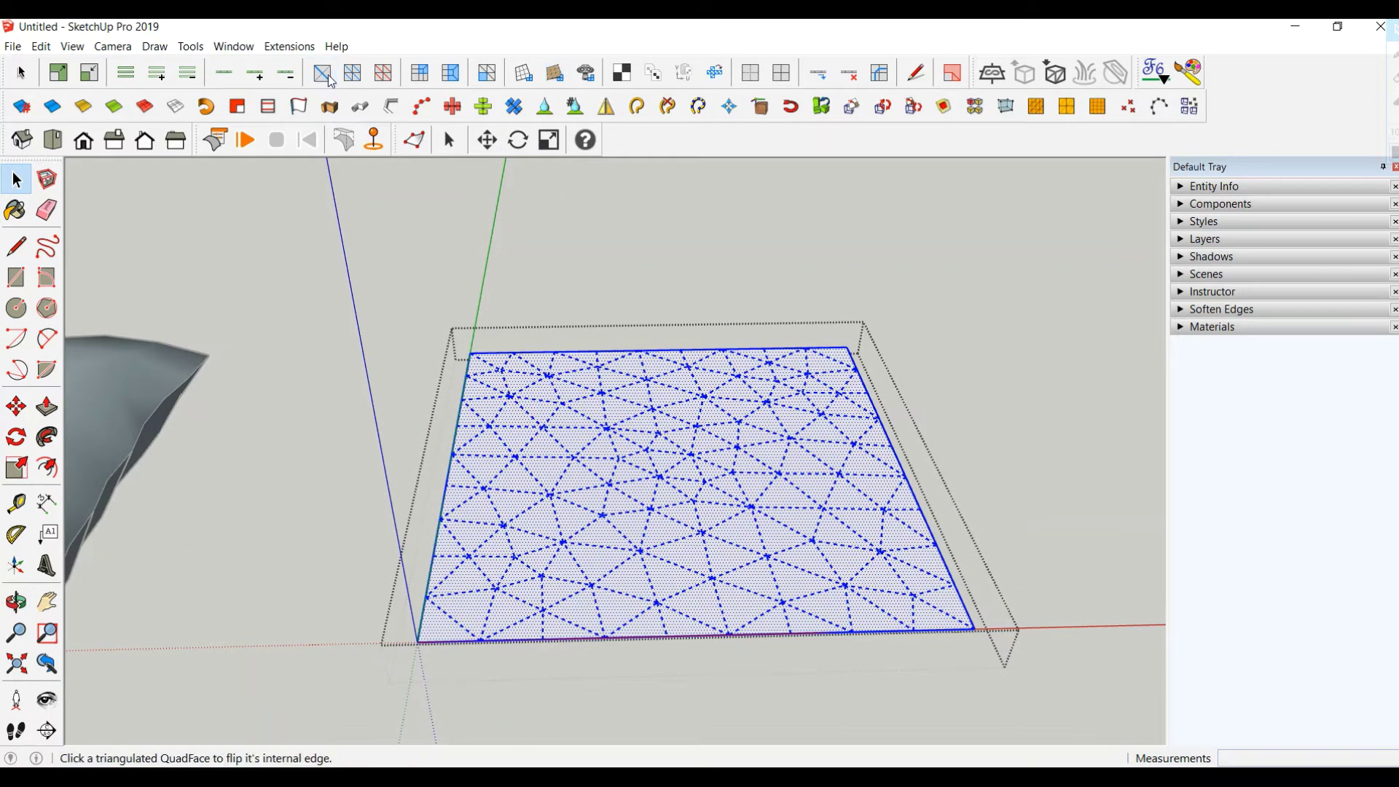
{"action": "left_click", "coordinate": [463, 620]}
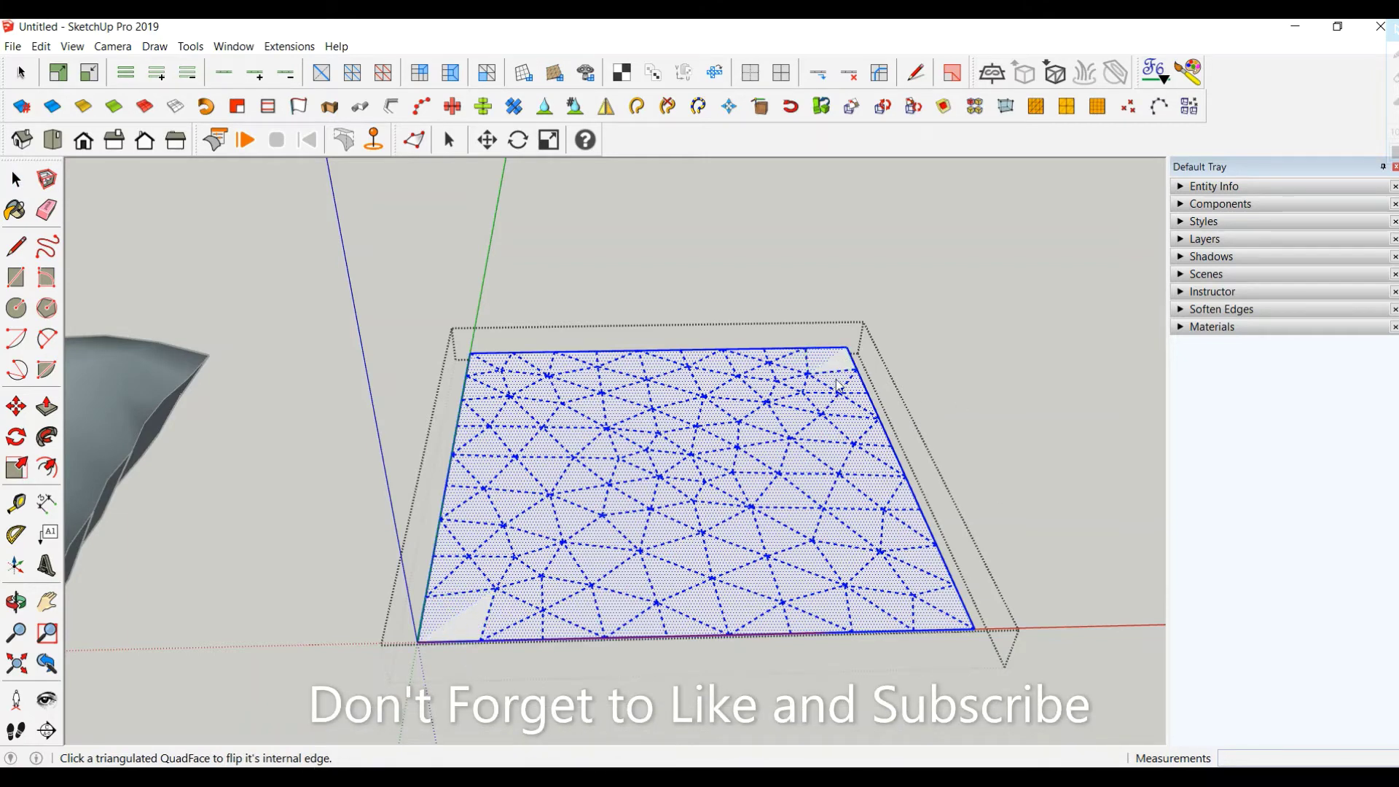
{"action": "left_click", "coordinate": [10, 177]}
{"action": "middle_click_drag", "start_coordinate": [839, 467], "coordinate": [882, 513]}
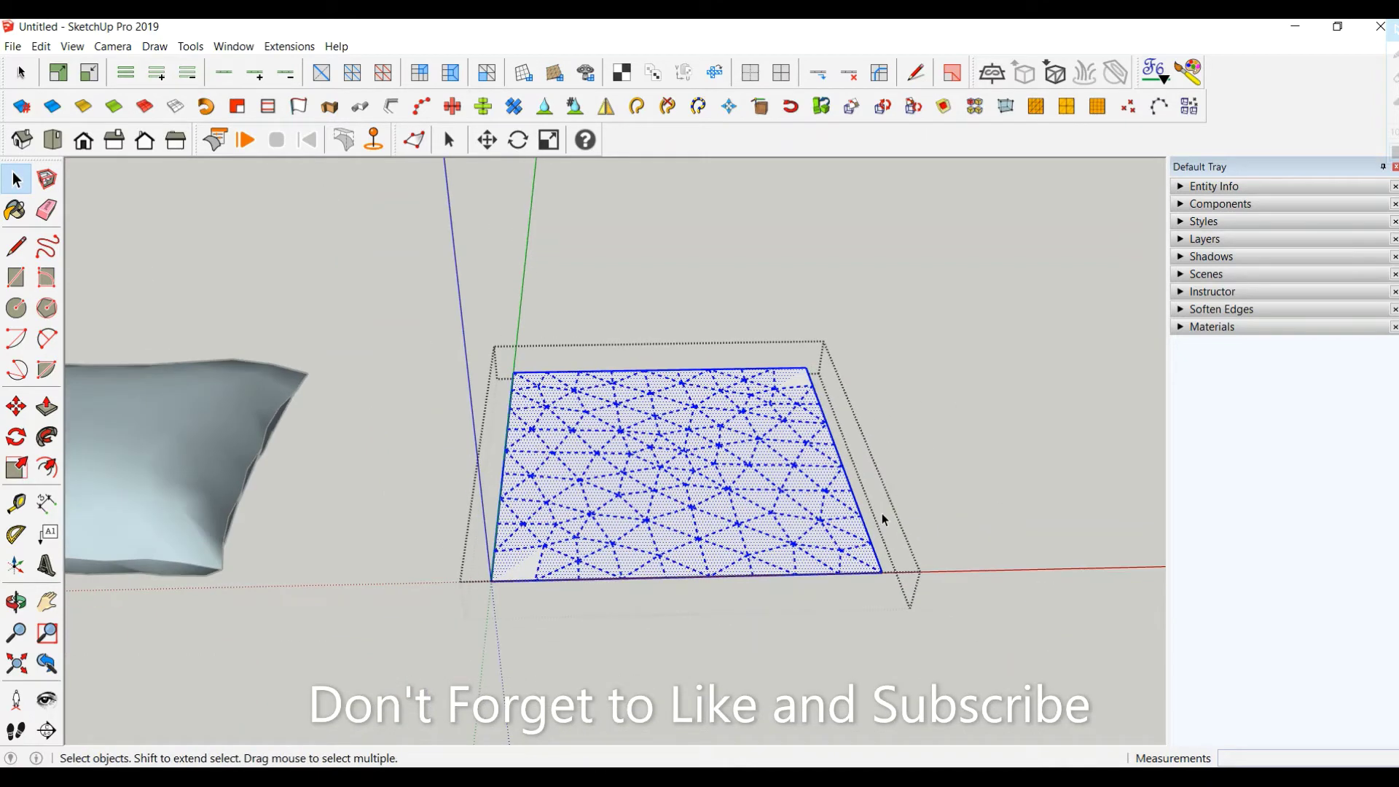
{"action": "left_click", "coordinate": [882, 512]}
Move only the mesh's border vertices slightly downward with Vertex Tools so the middle of the sheet bulges up
{"action": "double_click", "coordinate": [744, 519]}
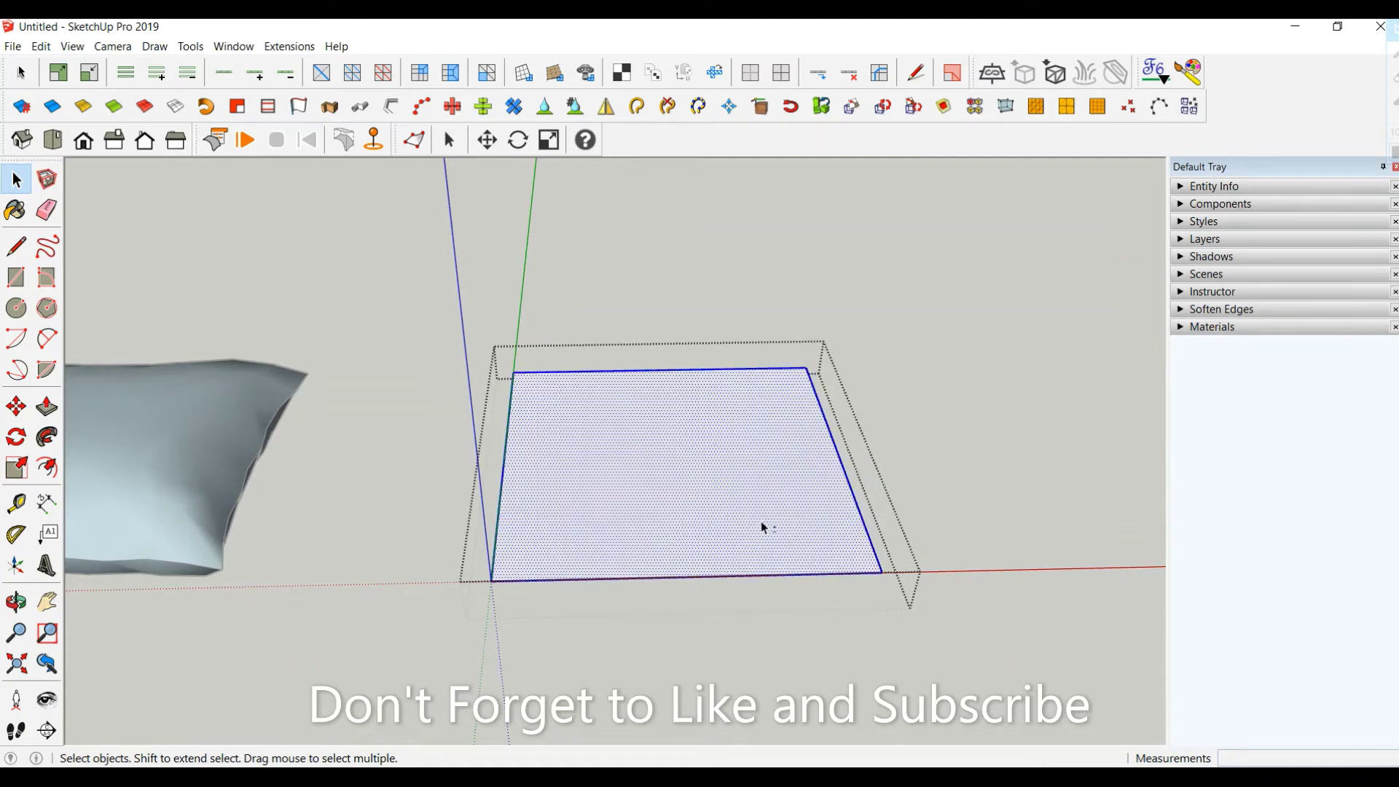
{"action": "mouse_move", "coordinate": [761, 522]}
{"action": "middle_mouse_down"}
{"action": "mouse_move", "coordinate": [780, 530]}
{"action": "mouse_move", "coordinate": [844, 475]}
{"action": "middle_mouse_up"}
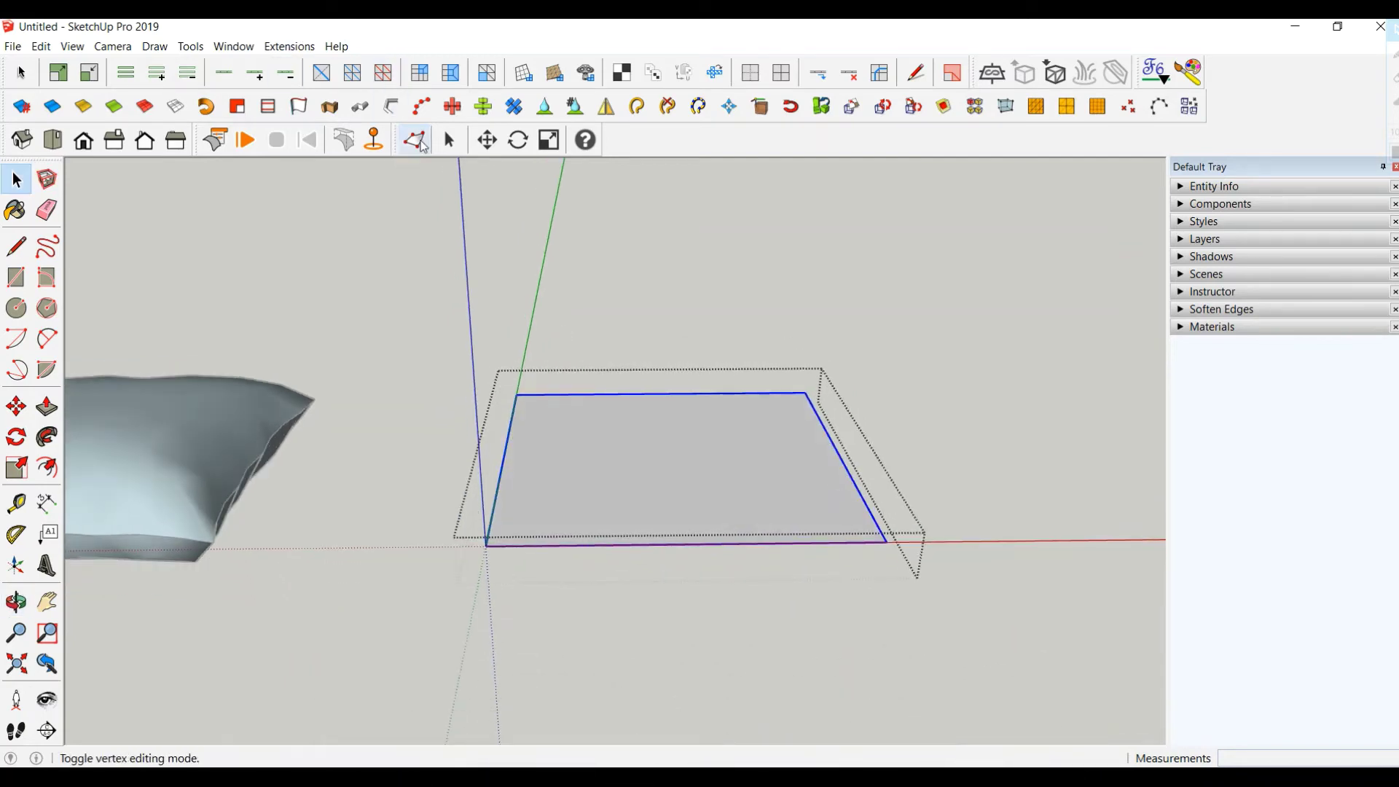
{"action": "left_click", "coordinate": [415, 141]}
{"action": "left_click_drag", "start_coordinate": [677, 349], "coordinate": [678, 355]}
{"action": "left_click", "coordinate": [15, 180]}
Mirror the bulged mesh across its flat border while keeping the original, forming the pillow's underside, and leave the group
{"action": "left_click", "coordinate": [796, 510]}
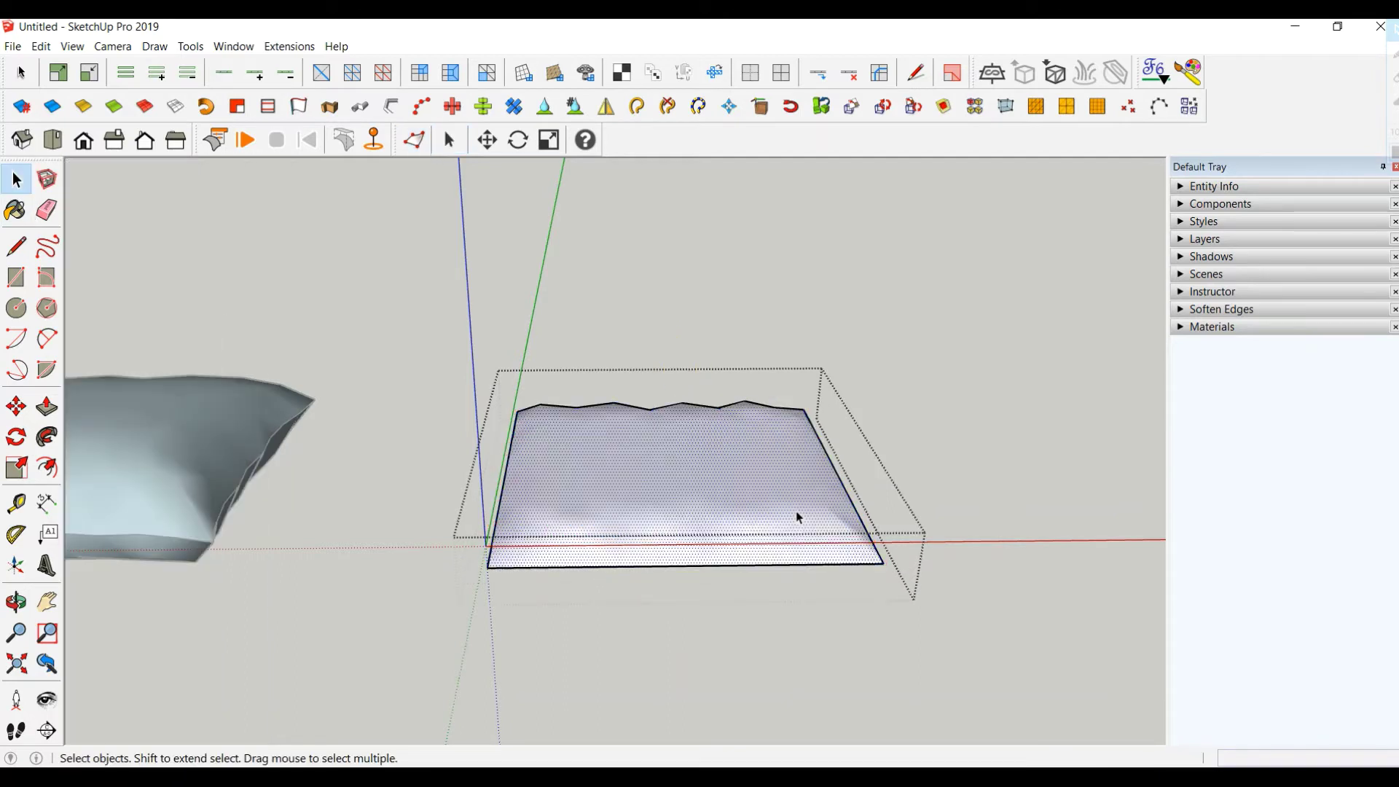
{"action": "left_click", "coordinate": [606, 105]}
{"action": "left_click", "coordinate": [885, 565]}
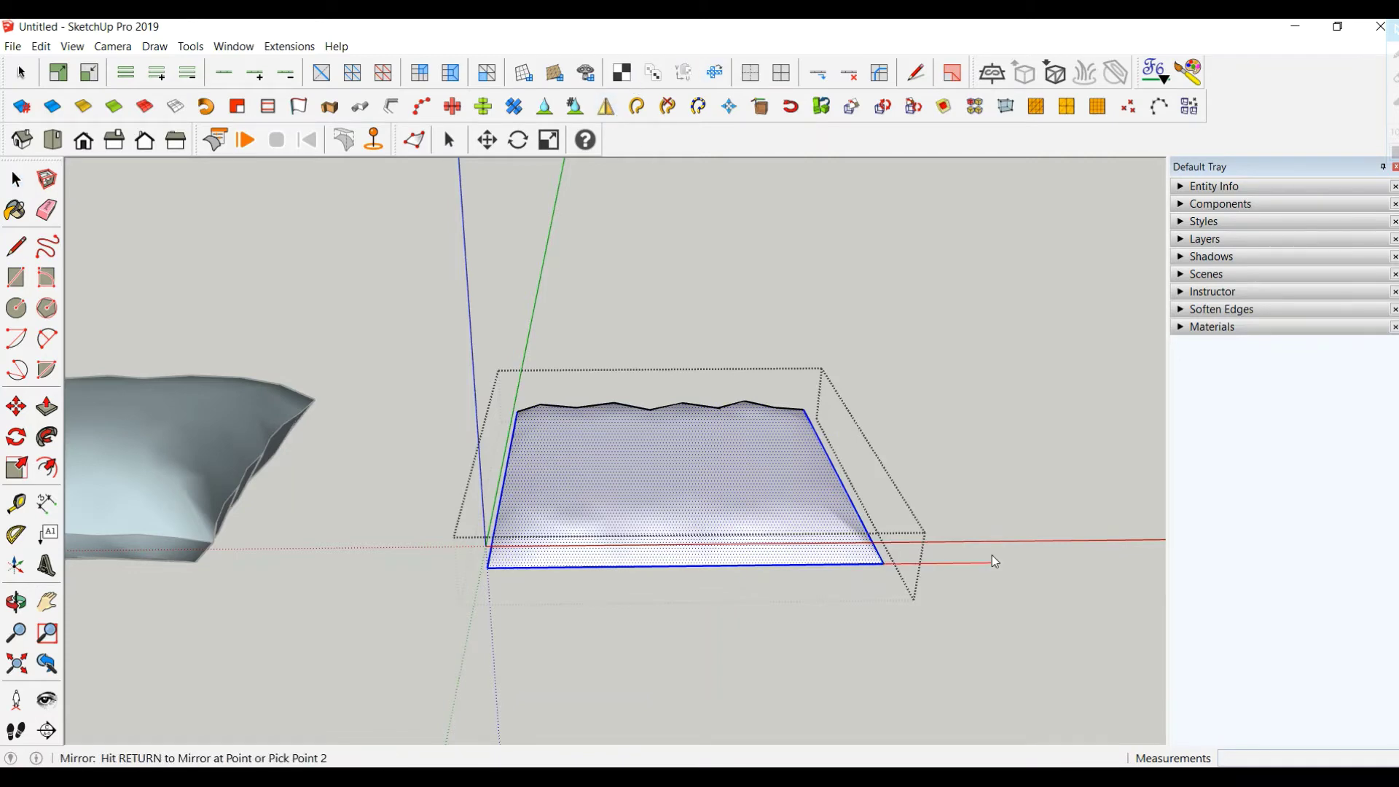
{"action": "left_click", "coordinate": [1019, 621]}
{"action": "middle_click_drag", "start_coordinate": [1019, 621], "coordinate": [923, 554]}
{"action": "left_click", "coordinate": [15, 178]}
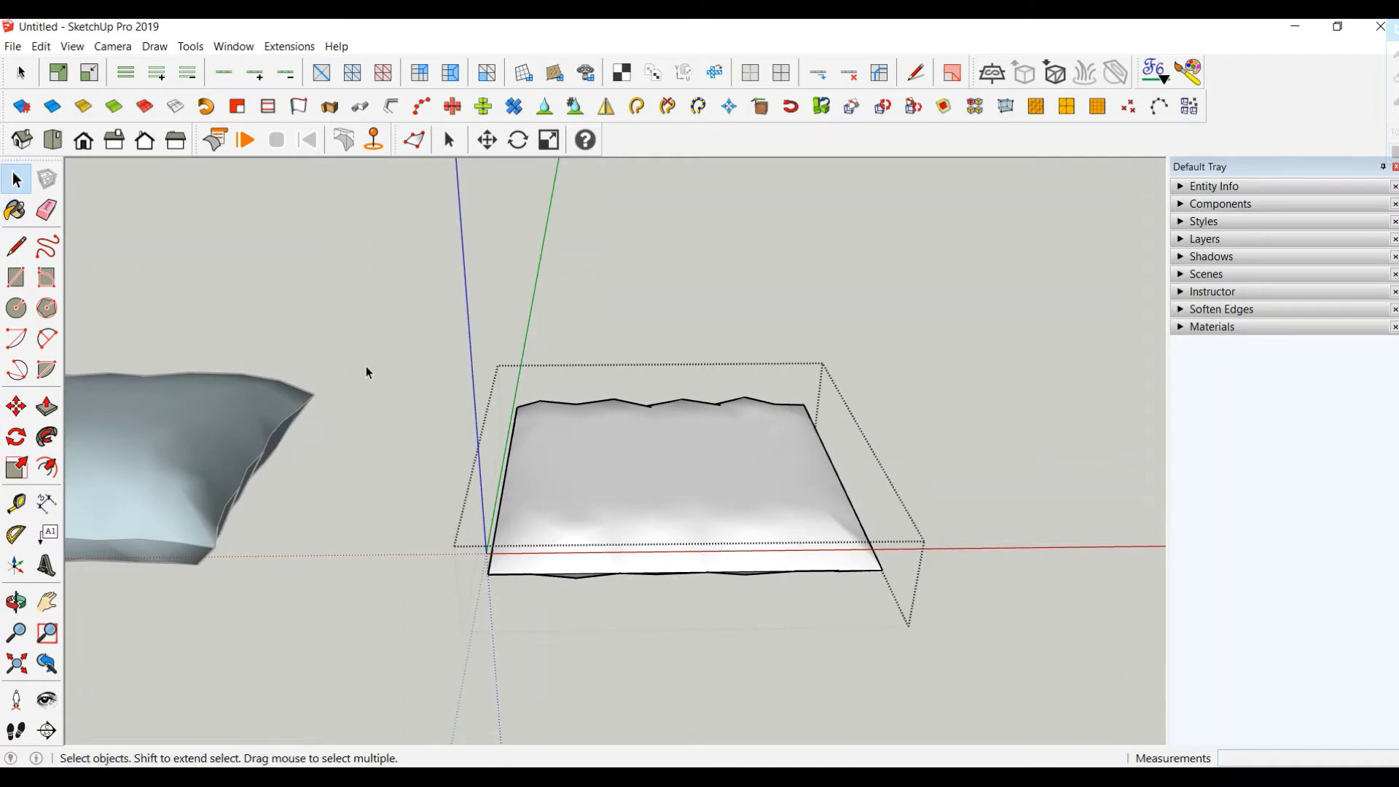
Generate ClothWorks thickness for the pillow cloth with 0.5 cm thickness, 12 string segments and smoothened boundary edges
{"action": "right_click", "coordinate": [710, 503]}
{"action": "mouse_move", "coordinate": [790, 472]}
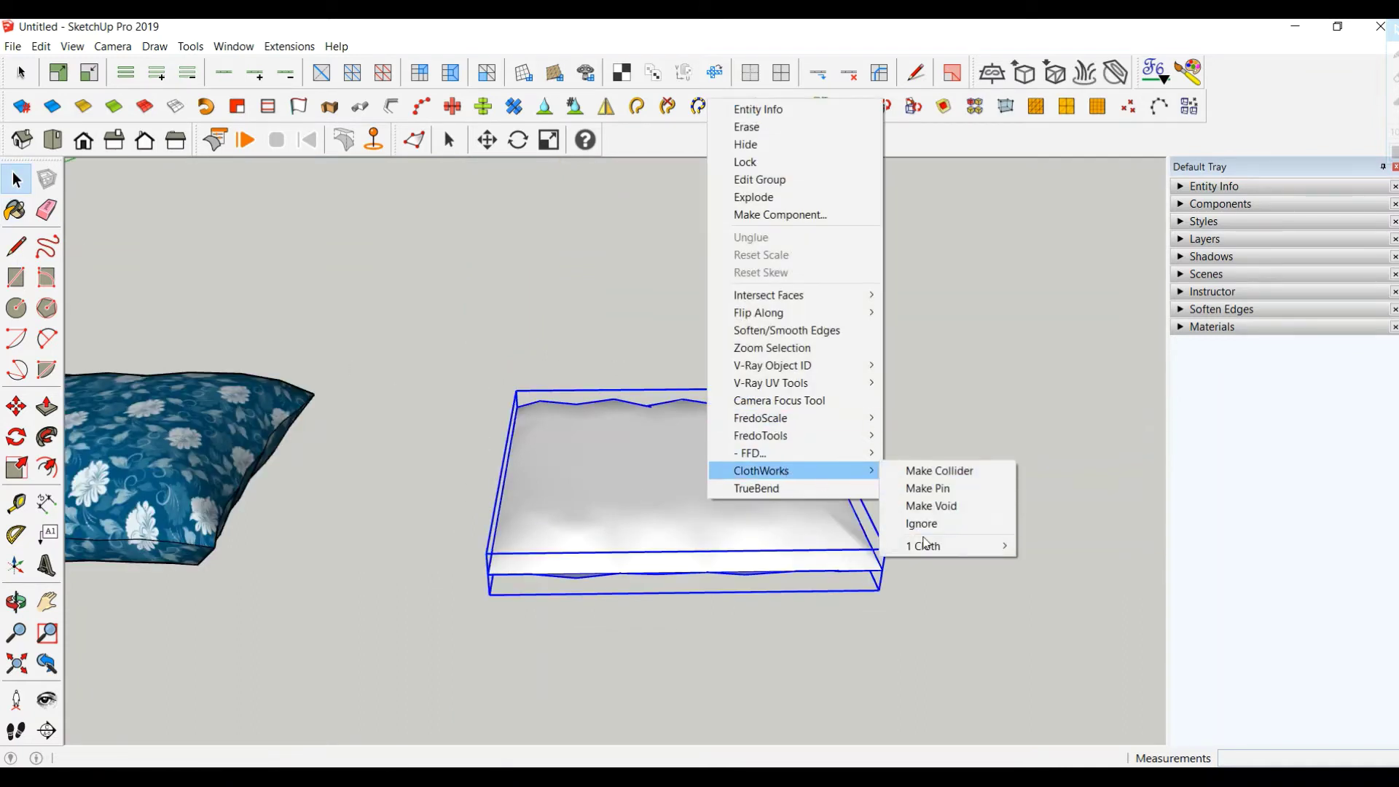
{"action": "mouse_move", "coordinate": [926, 548]}
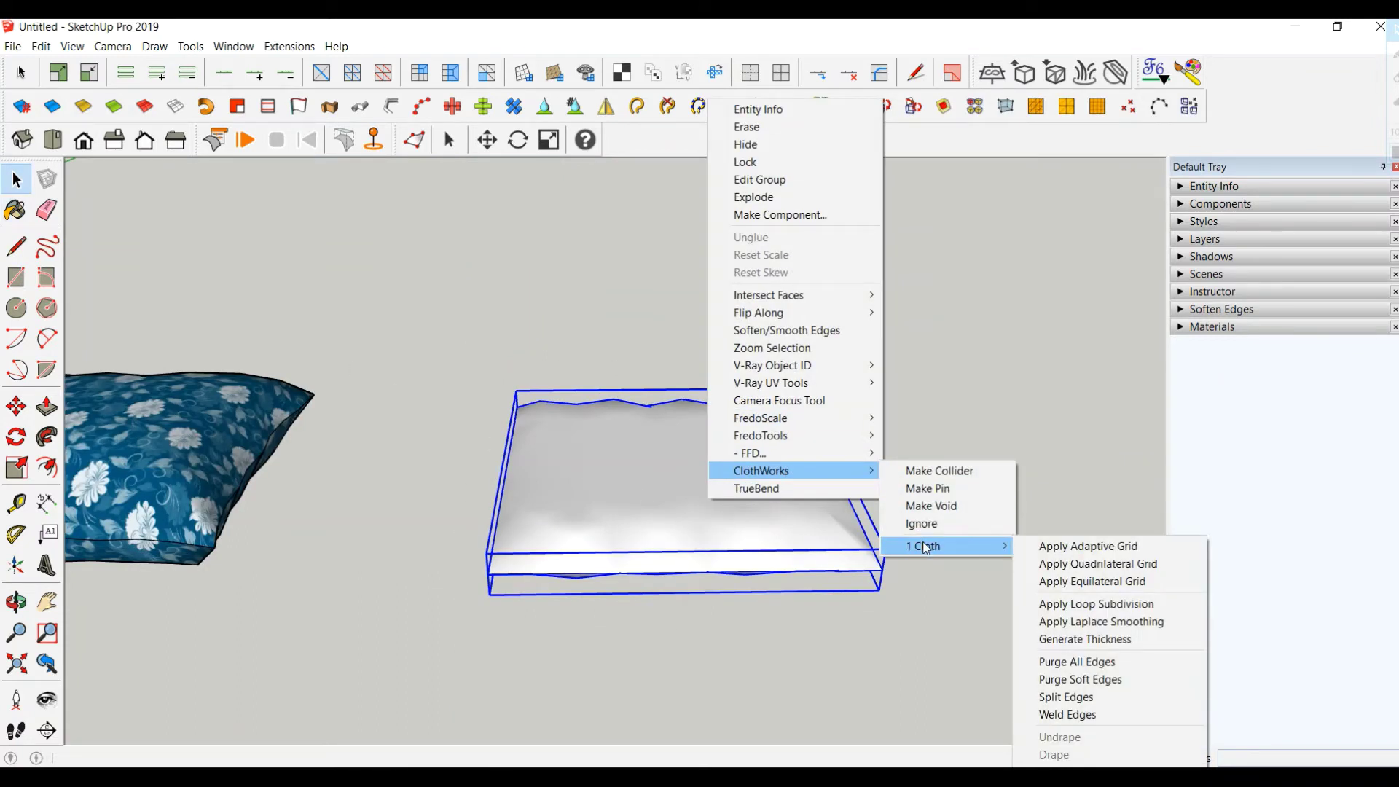
{"action": "left_click", "coordinate": [1080, 639]}
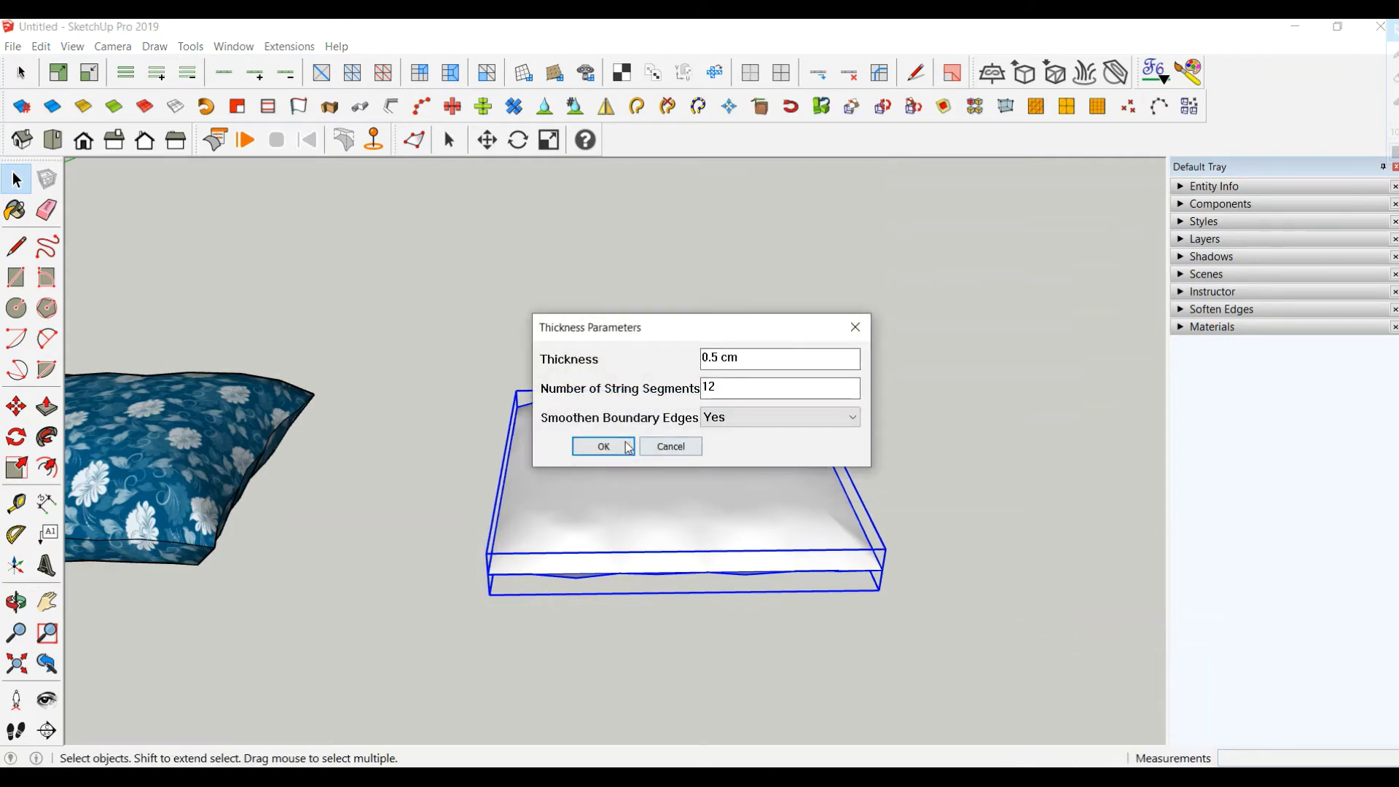
{"action": "left_click", "coordinate": [628, 447]}
{"action": "middle_click_drag", "start_coordinate": [648, 475], "coordinate": [708, 506]}
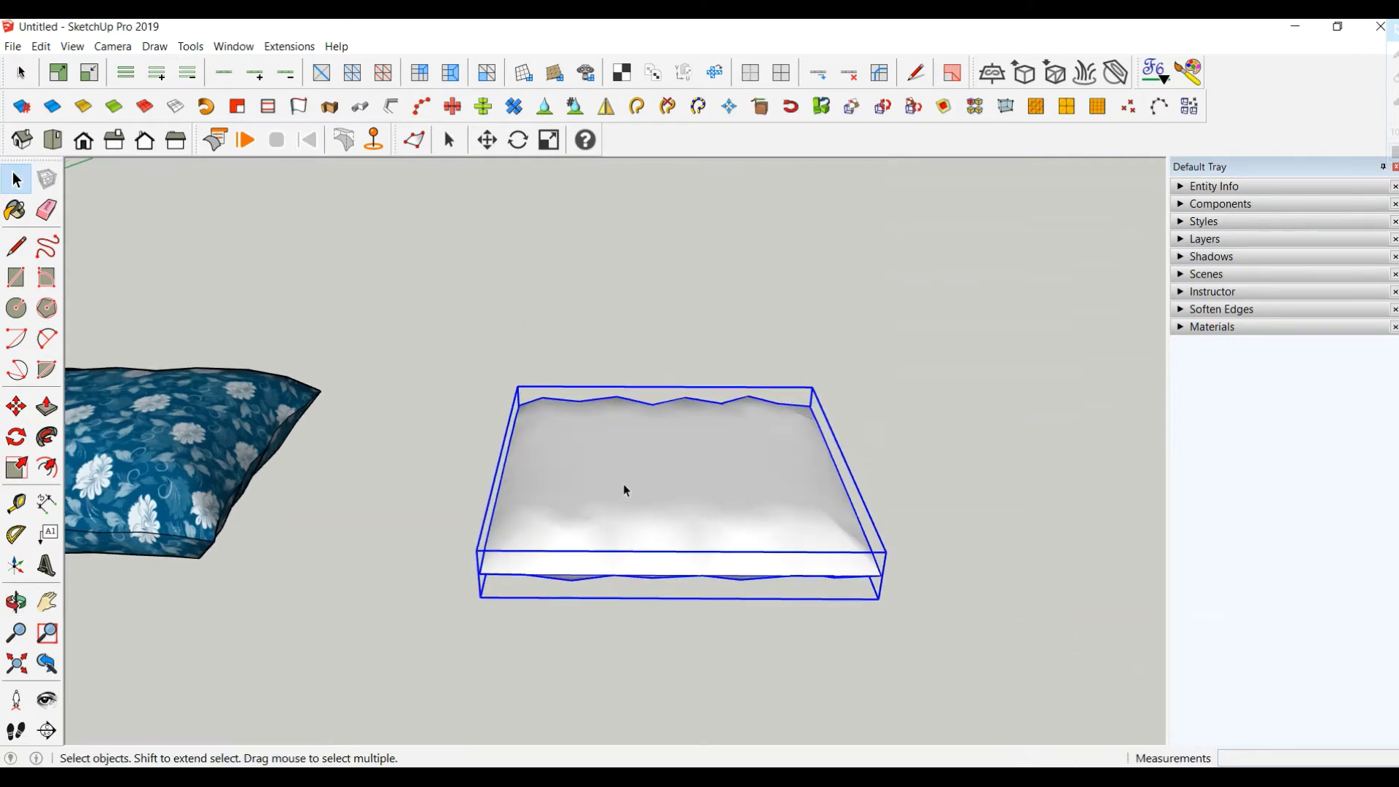
Simulate the new cloth with Self-collide and Preserve Shape on and gravity at 0, stopping once it puffs up
{"action": "left_click", "coordinate": [215, 139]}
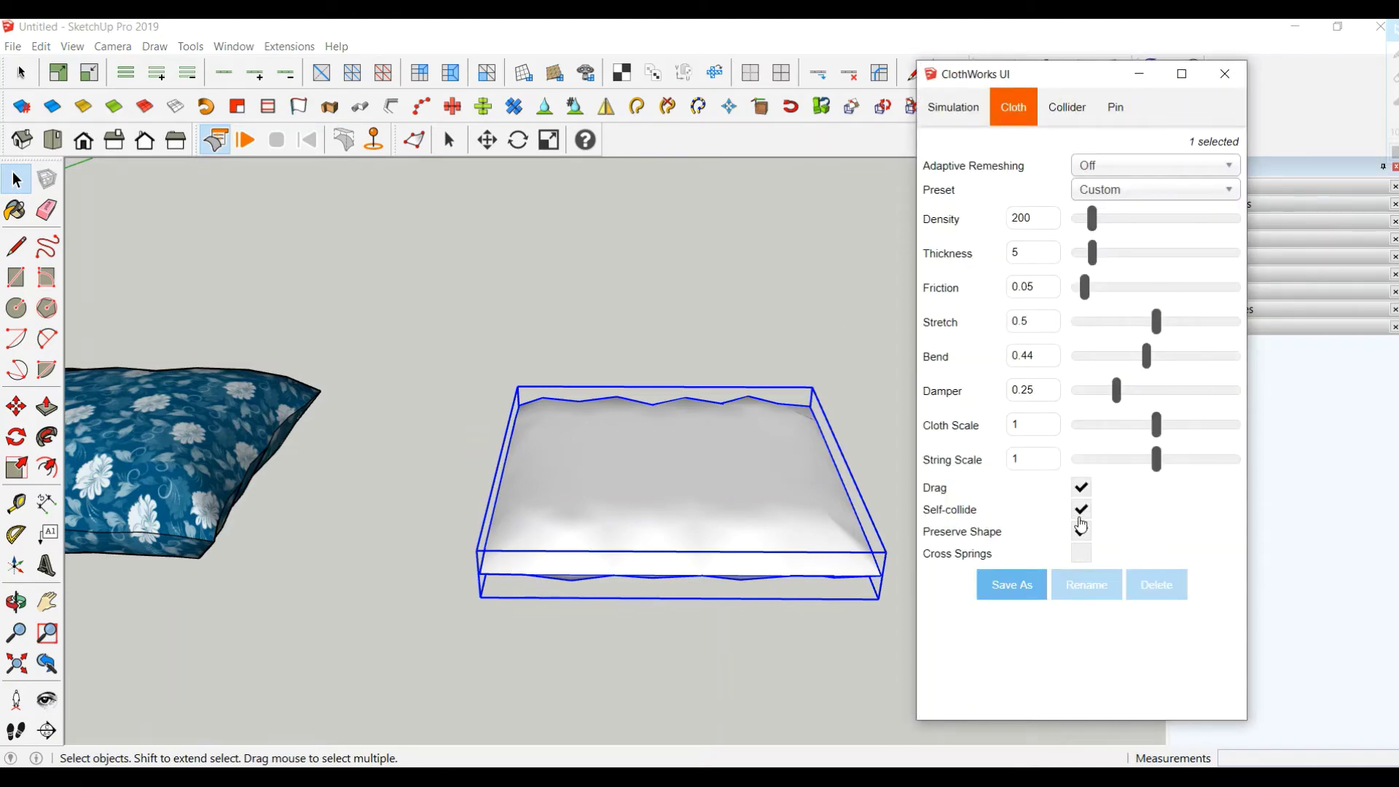
{"action": "left_click", "coordinate": [953, 108]}
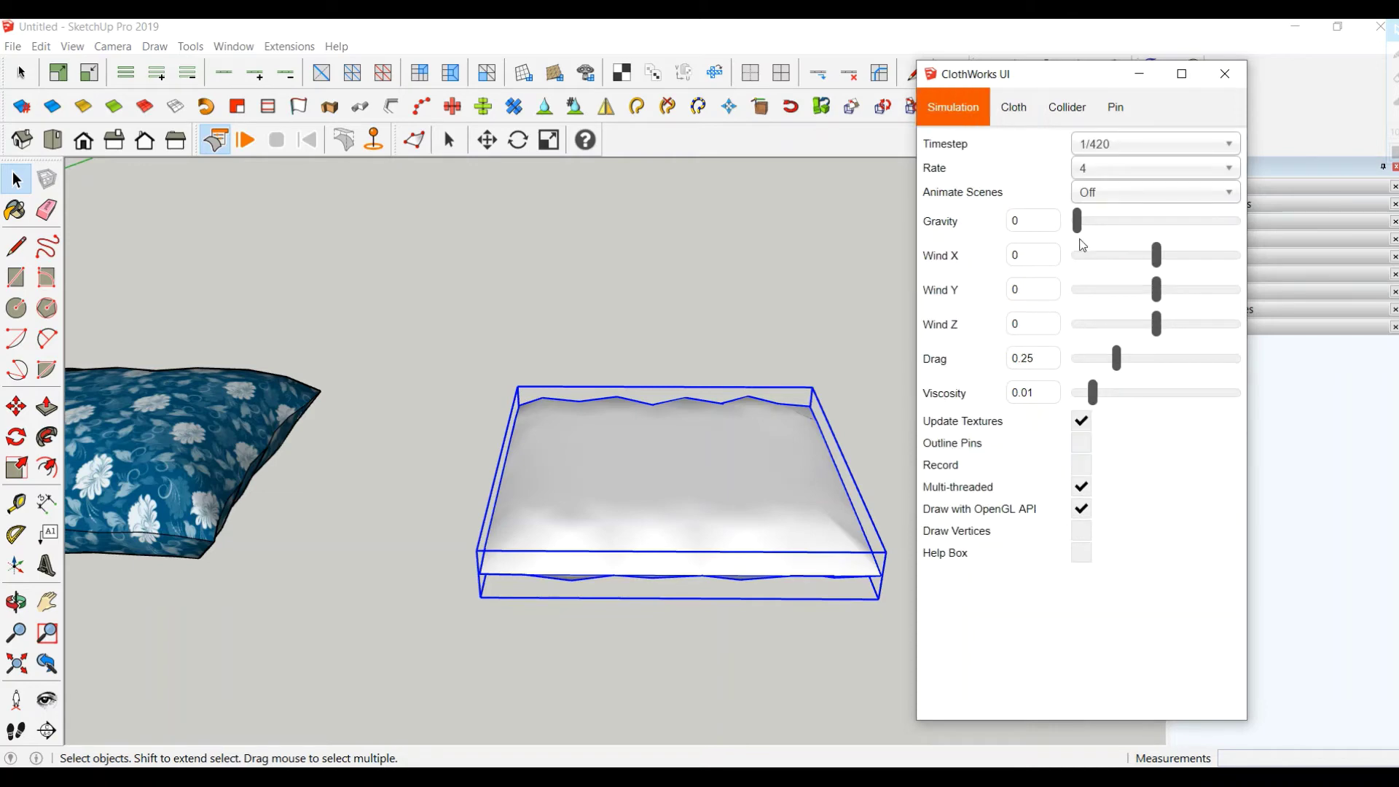
{"action": "left_click", "coordinate": [1225, 74]}
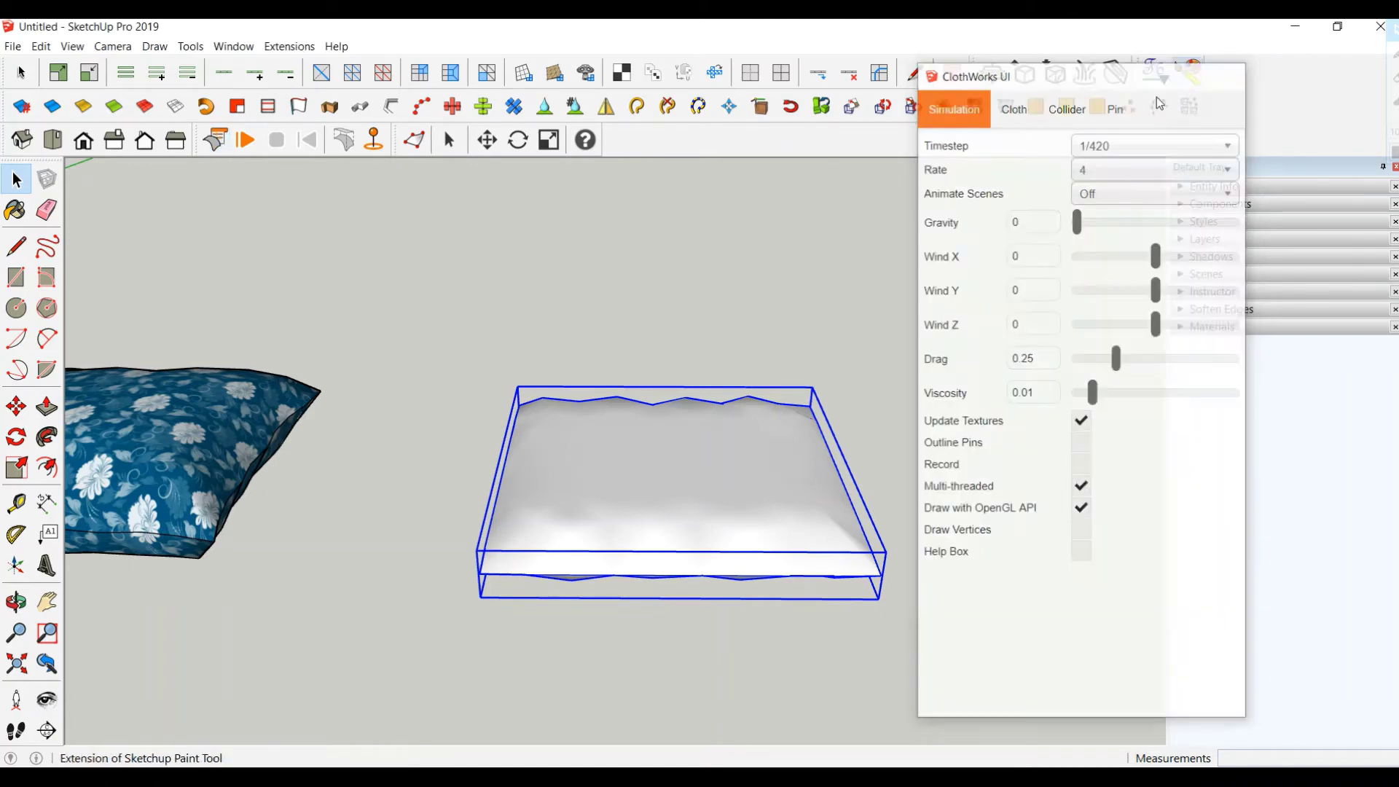
{"action": "left_click", "coordinate": [246, 145]}
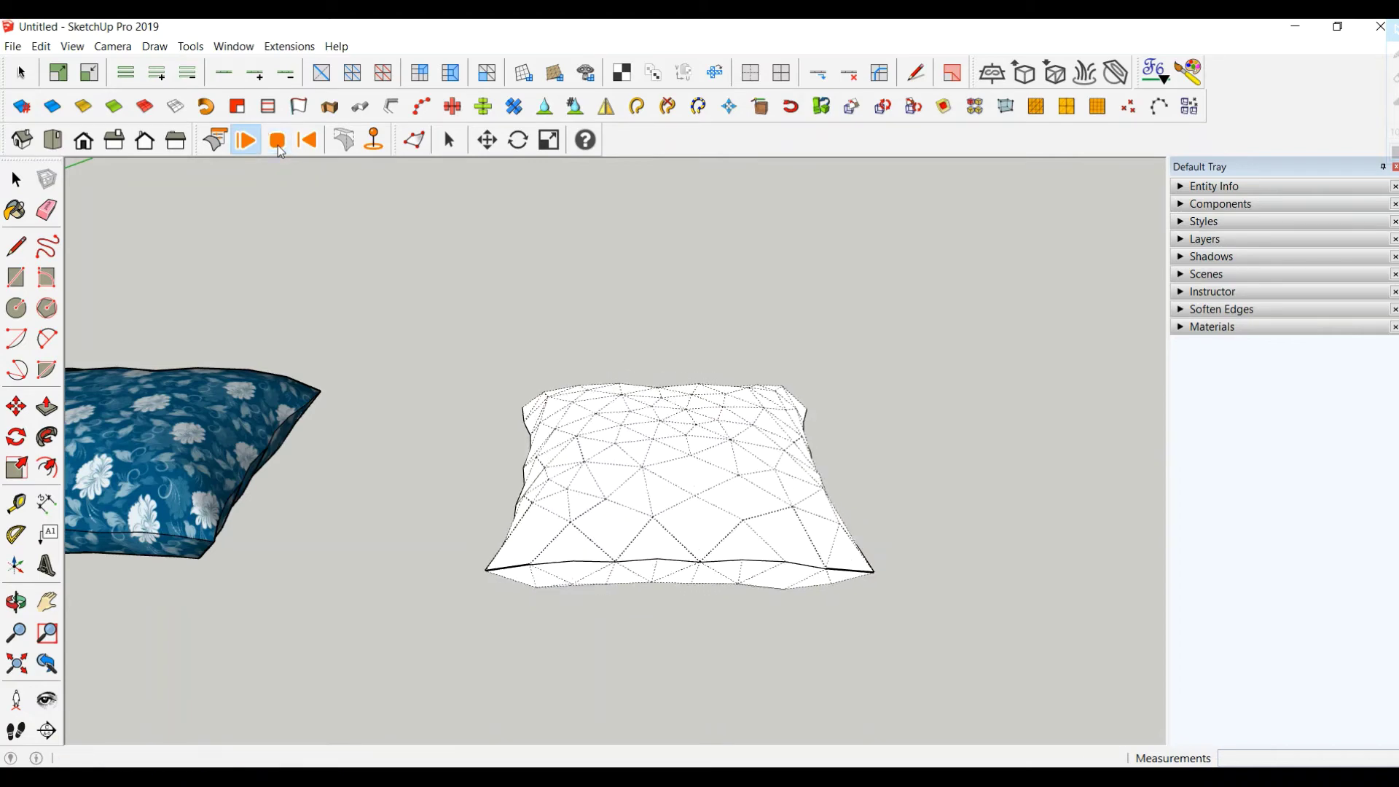
{"action": "left_click", "coordinate": [277, 146]}
{"action": "mouse_move", "coordinate": [540, 248]}
{"action": "middle_mouse_down"}
{"action": "mouse_move", "coordinate": [575, 254]}
{"action": "mouse_move", "coordinate": [558, 346]}
{"action": "middle_mouse_up"}
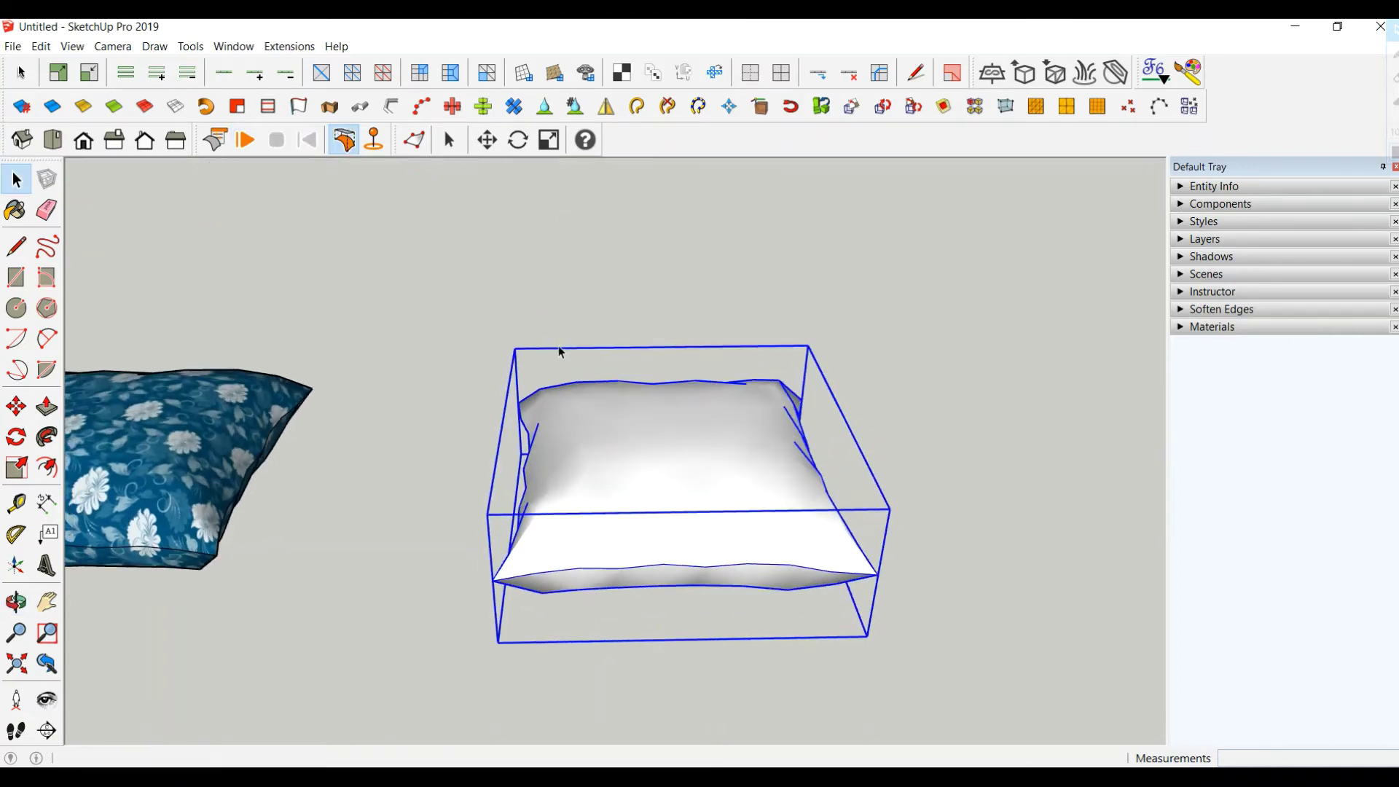
Undrape the new pillow, texture it with the white fabric Material1 using ThruPaint, and switch it back to its draped state
{"action": "left_click", "coordinate": [344, 141]}
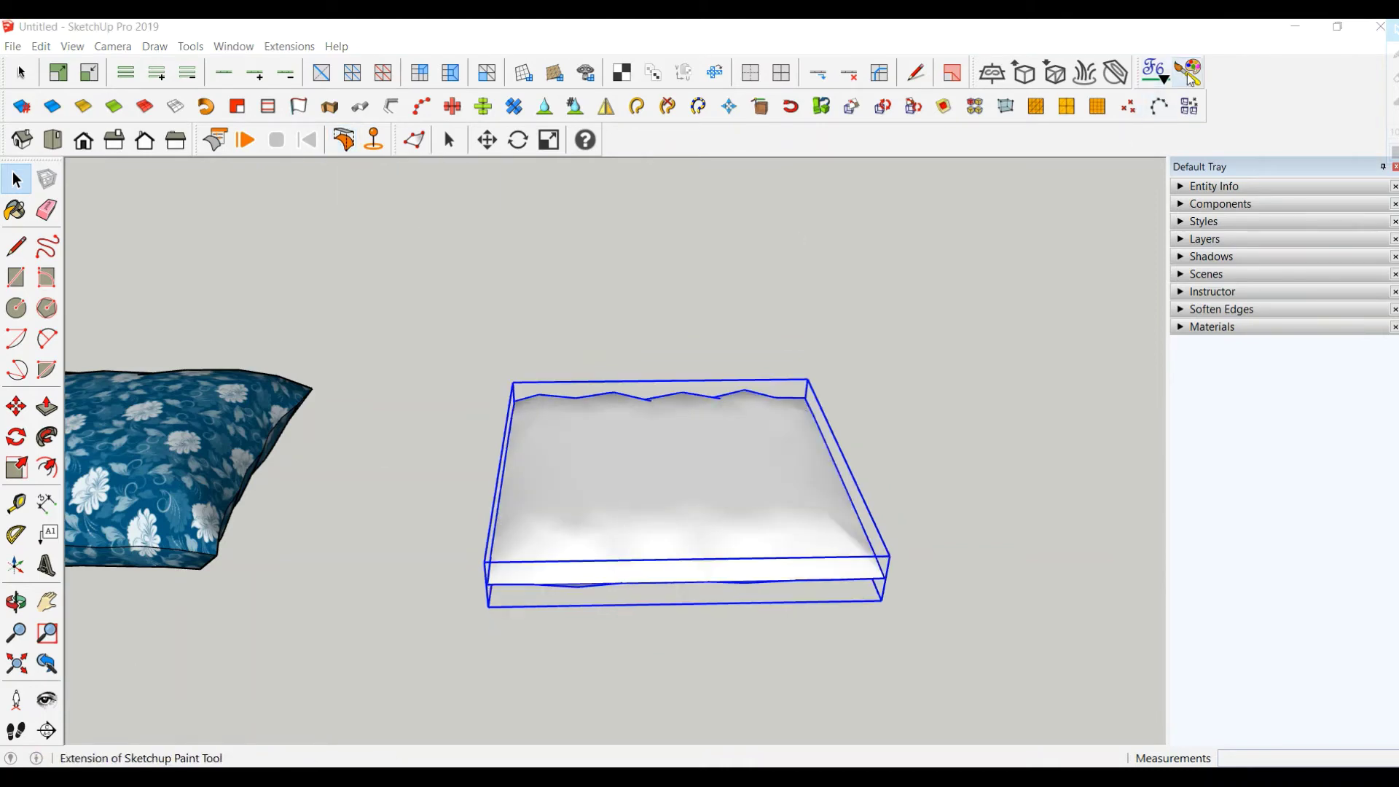
{"action": "left_click", "coordinate": [1155, 70]}
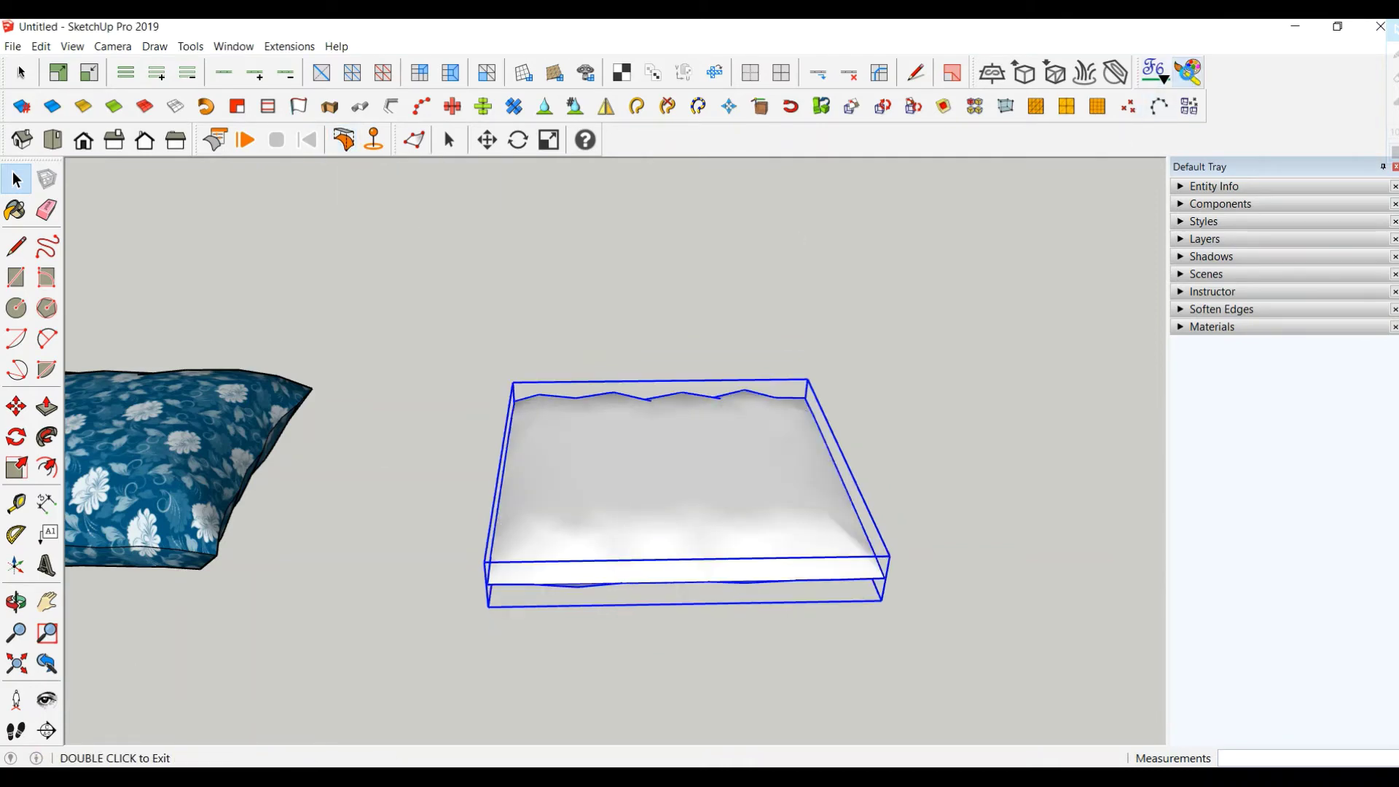
{"action": "left_click", "coordinate": [751, 424]}
{"action": "mouse_move", "coordinate": [744, 428]}
{"action": "middle_mouse_down"}
{"action": "mouse_move", "coordinate": [772, 311]}
{"action": "mouse_move", "coordinate": [890, 406]}
{"action": "middle_mouse_up"}
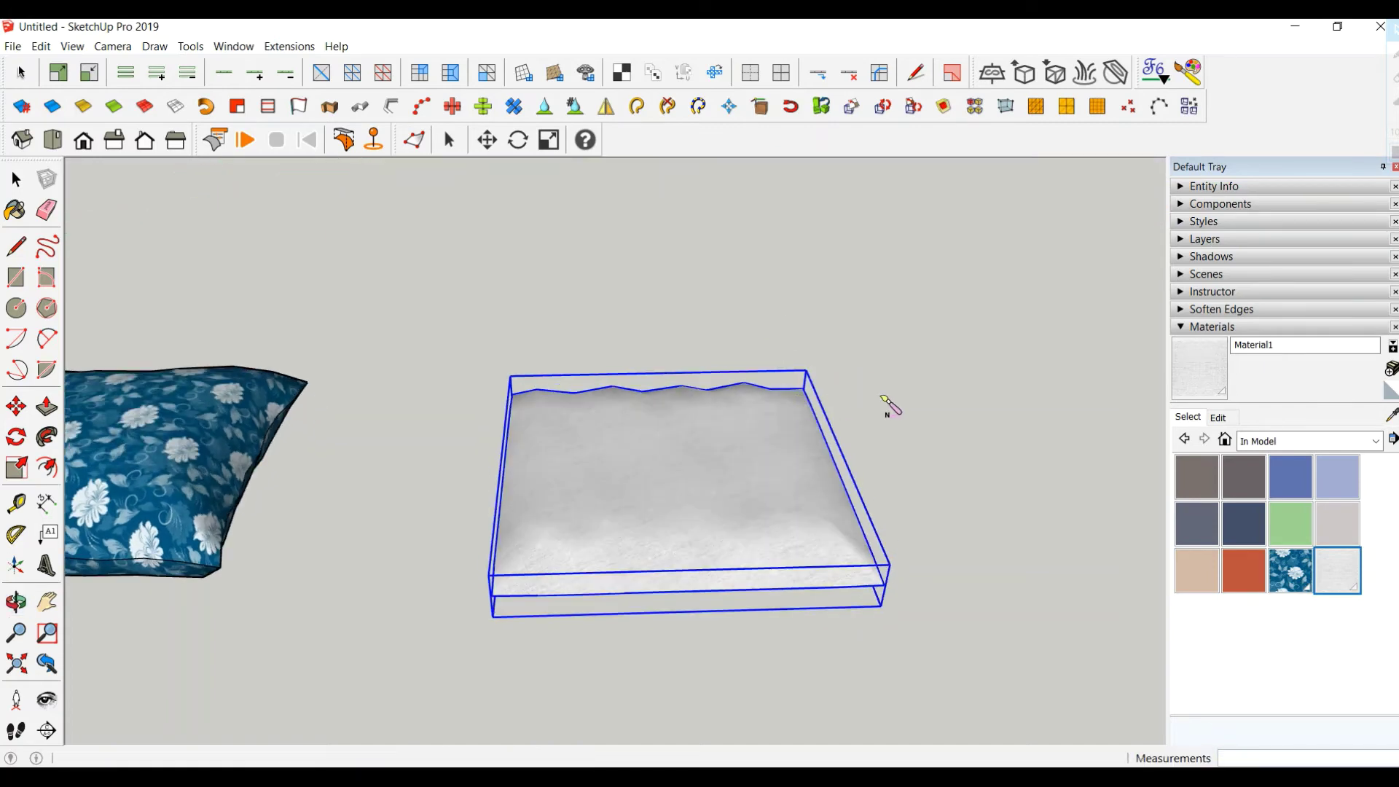
{"action": "left_click", "coordinate": [16, 179]}
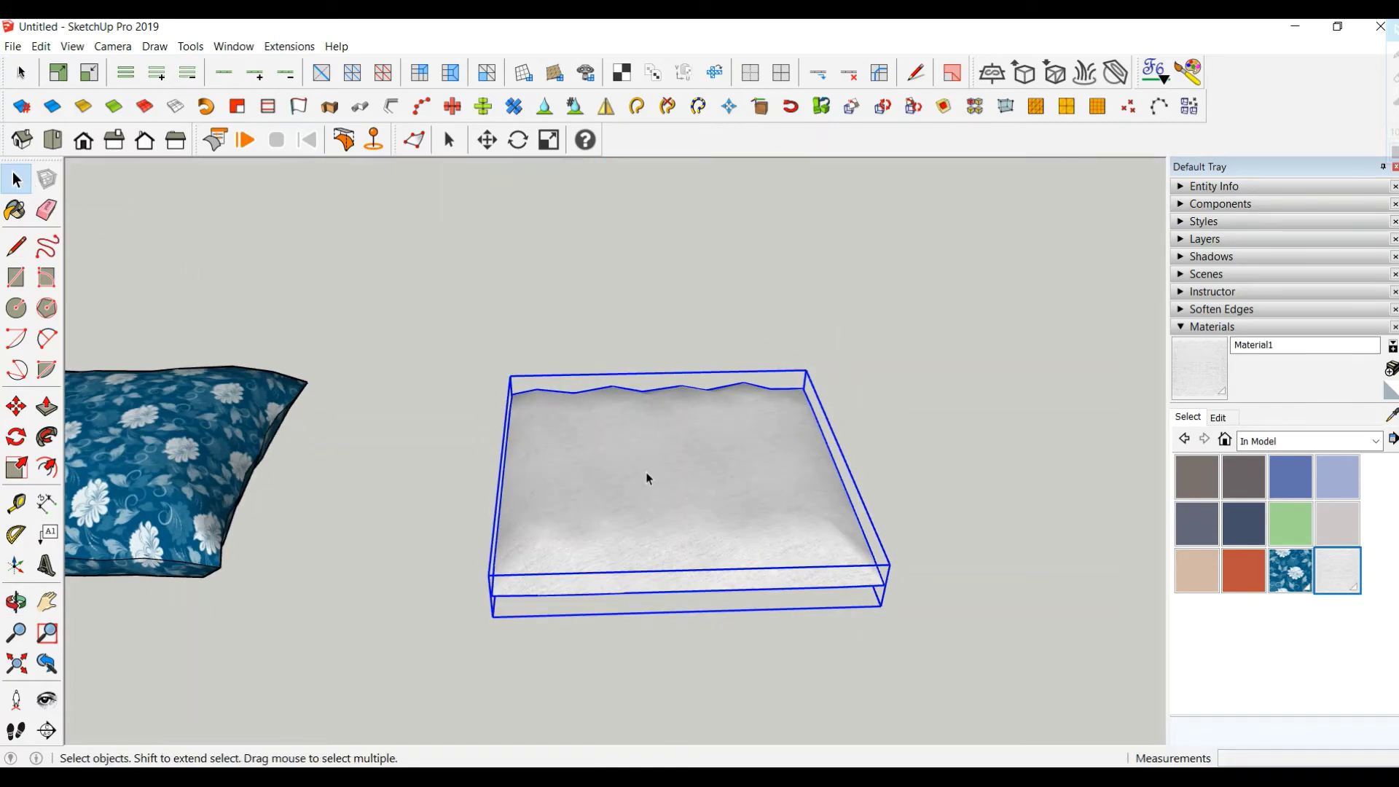
{"action": "middle_click_drag", "start_coordinate": [646, 478], "coordinate": [618, 444]}
{"action": "left_click", "coordinate": [1187, 329]}
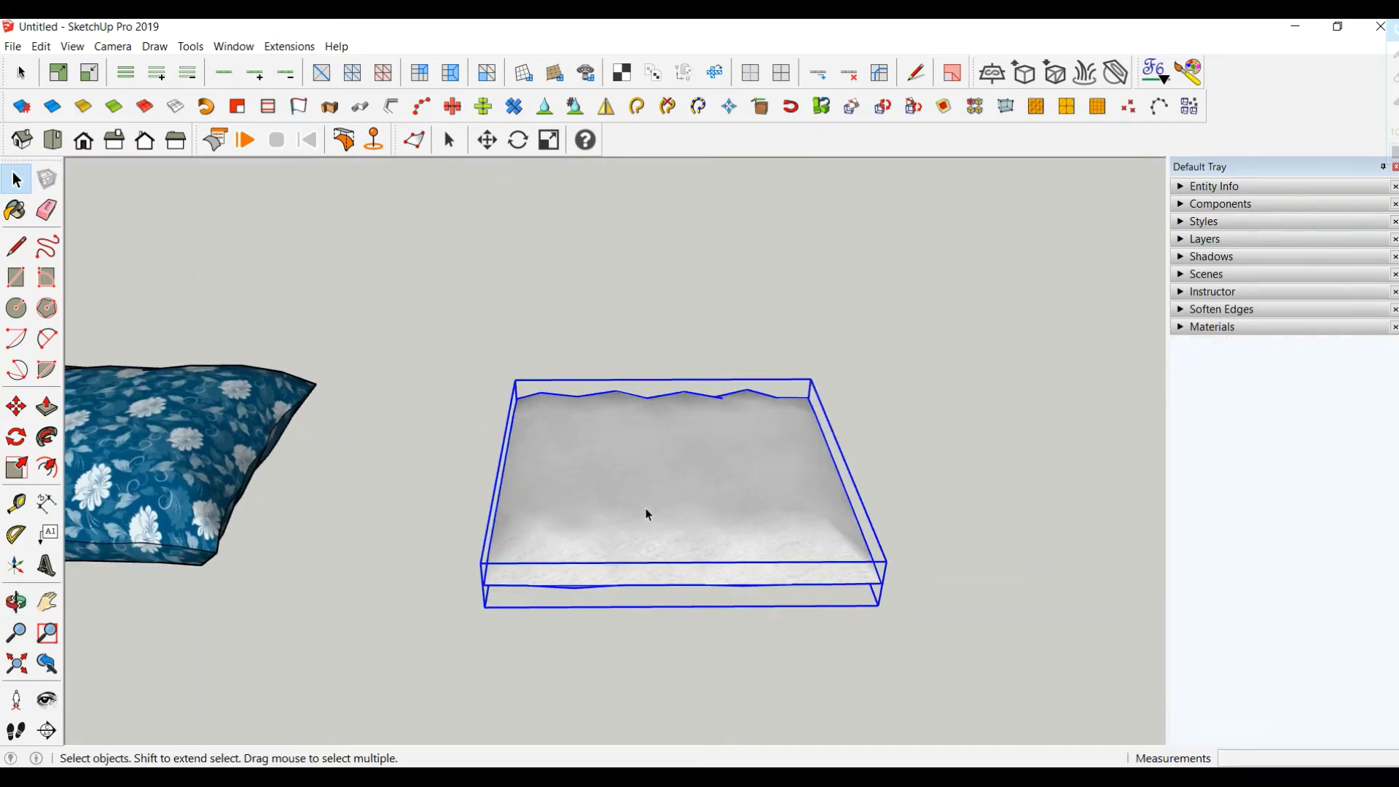
{"action": "left_click", "coordinate": [344, 139]}
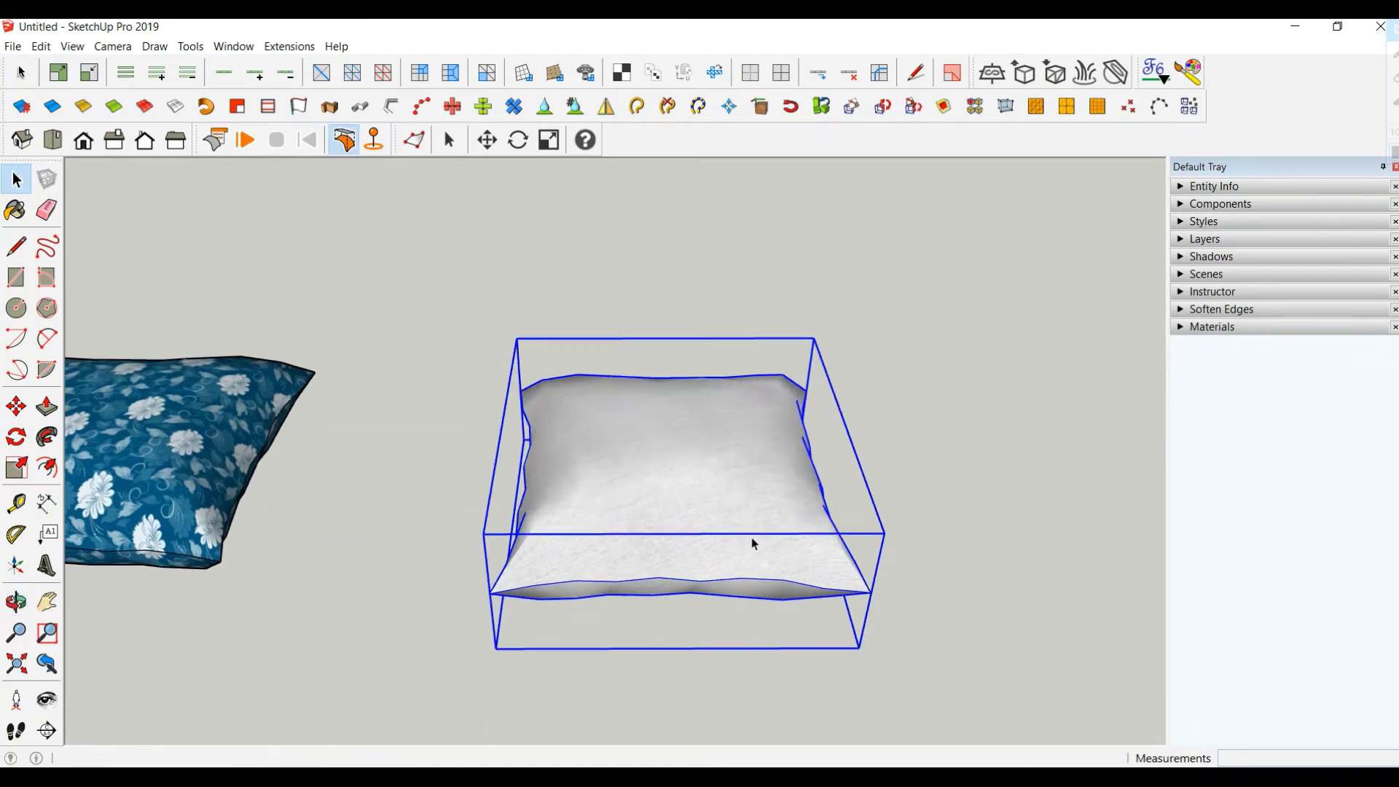
Add V-Ray Fur to the selected white pillow and open the V-Ray Asset Editor with its settings pane expanded
{"action": "left_click", "coordinate": [1091, 80]}
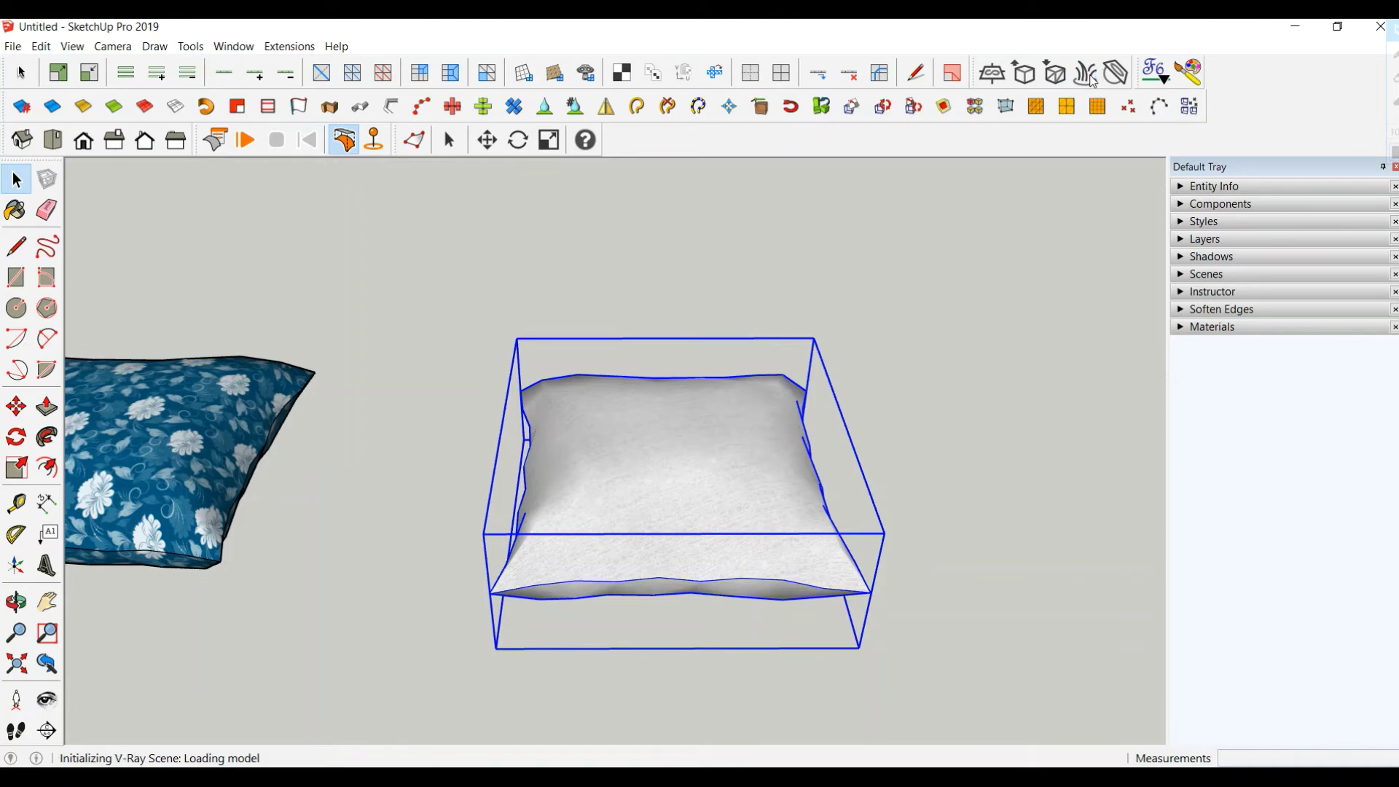
{"action": "scroll", "coordinate": [860, 408], "scroll_direction": "up", "scroll_amount": 1}
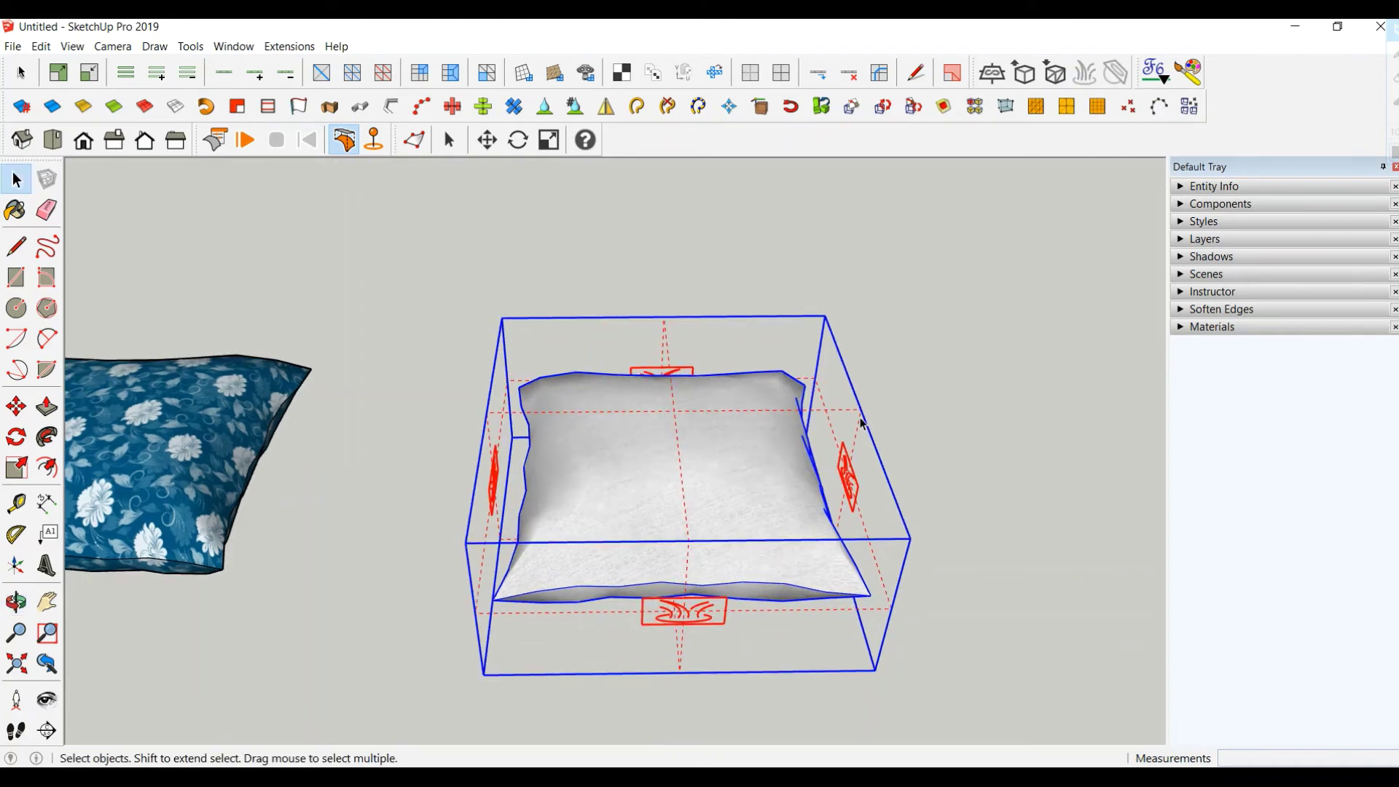
{"action": "left_click", "coordinate": [290, 46]}
{"action": "mouse_move", "coordinate": [328, 66]}
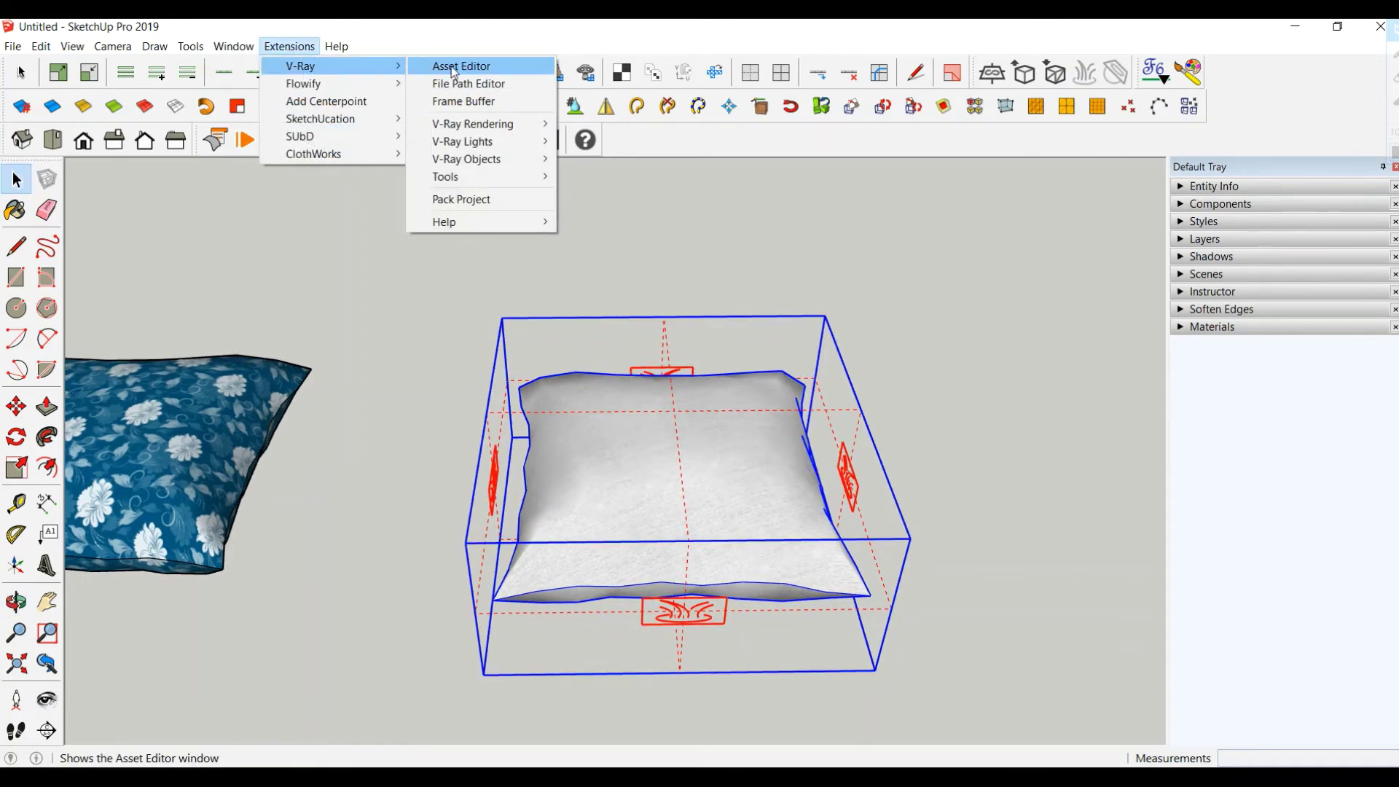
{"action": "left_click", "coordinate": [467, 67]}
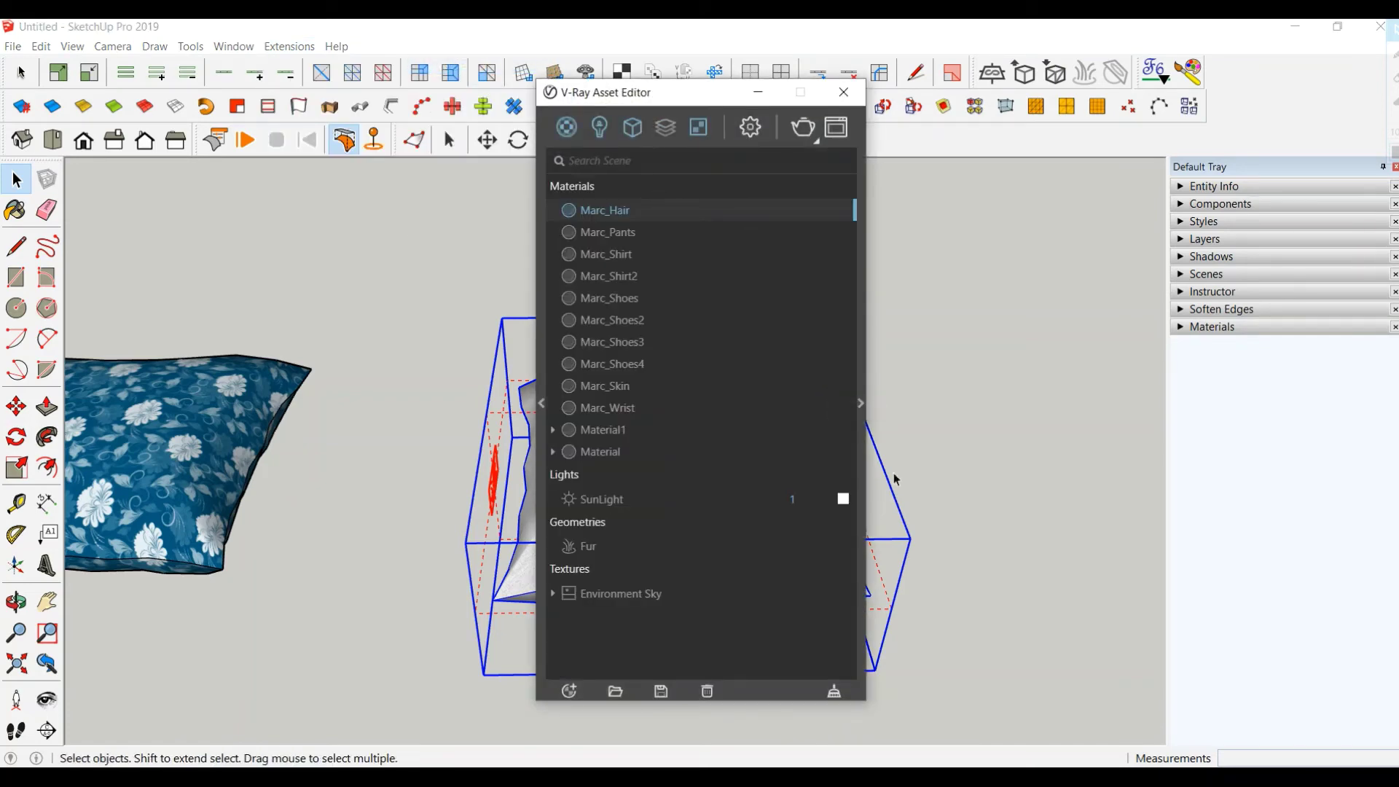
{"action": "left_click", "coordinate": [859, 407]}
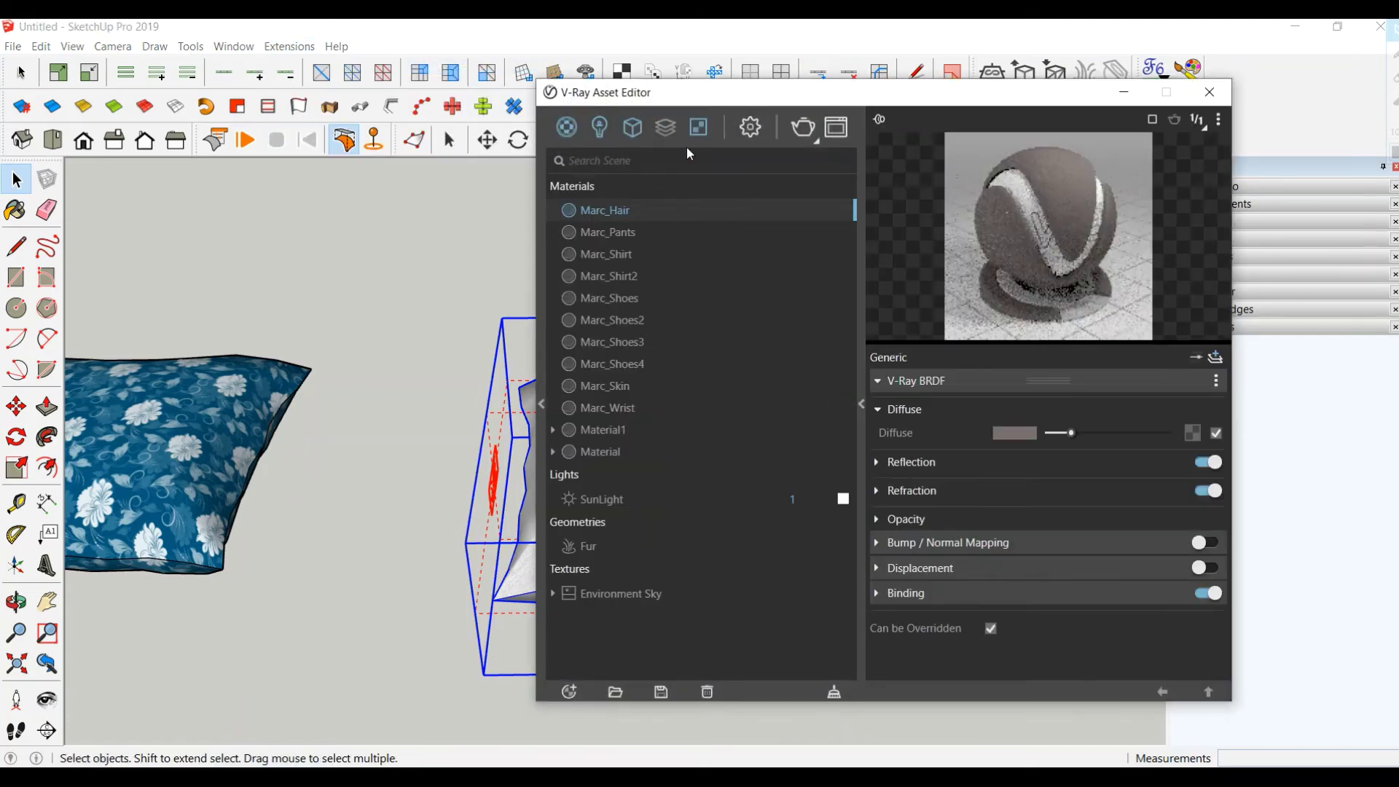
{"action": "left_click_drag", "start_coordinate": [696, 92], "coordinate": [833, 93]}
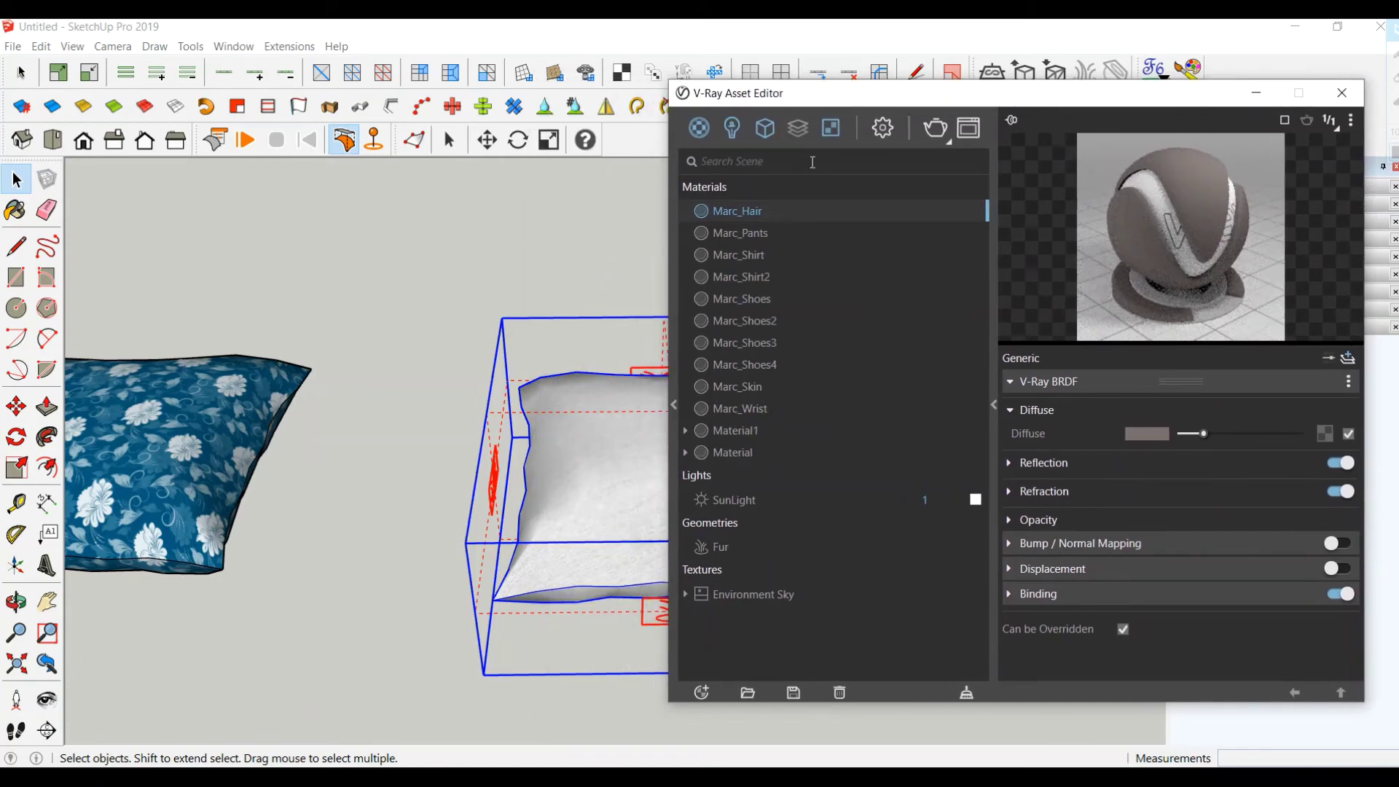
Start a V-Ray interactive render, place the frame buffer beside the Asset Editor, and open the Fur geometry's parameters
{"action": "left_click", "coordinate": [947, 143]}
{"action": "left_click", "coordinate": [937, 166]}
{"action": "left_click", "coordinate": [766, 129]}
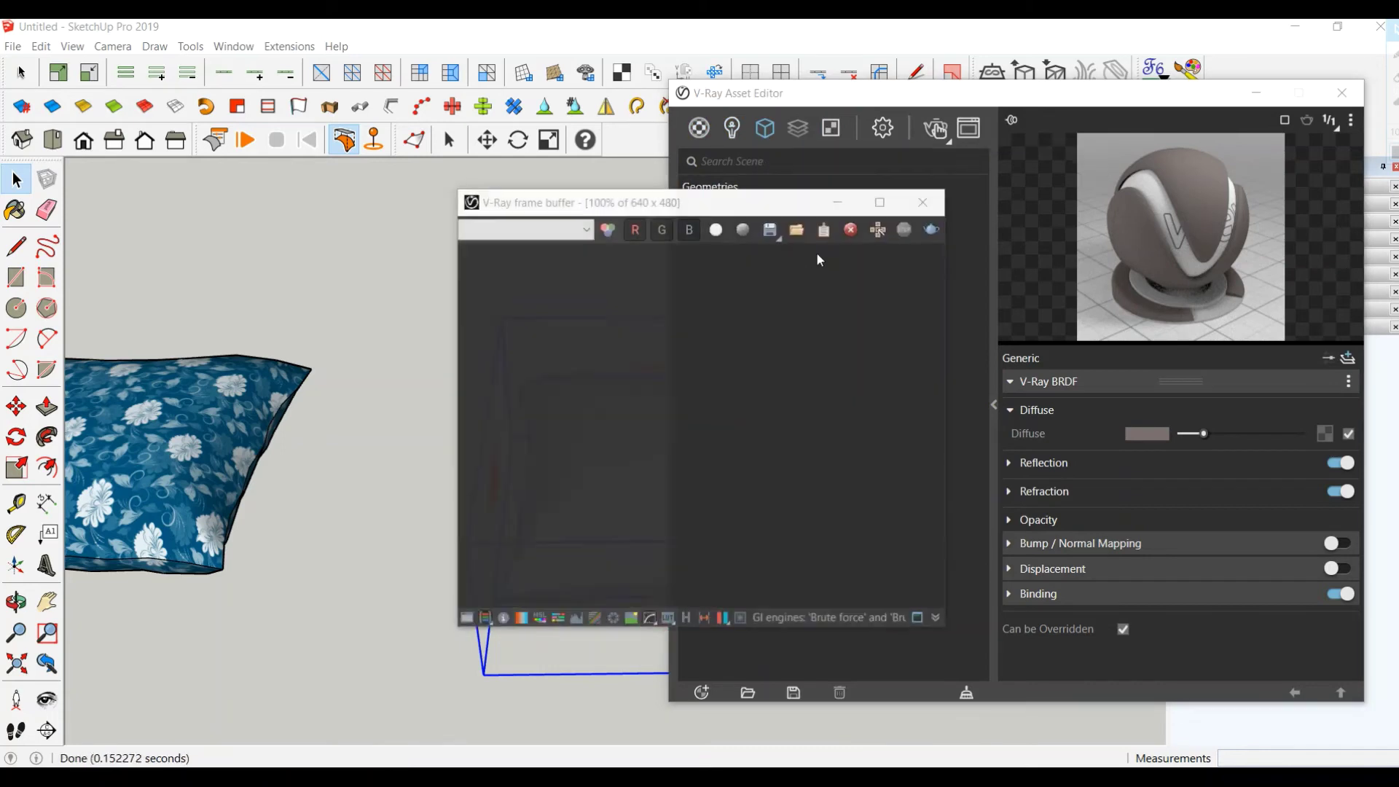
{"action": "left_click_drag", "start_coordinate": [755, 213], "coordinate": [473, 195]}
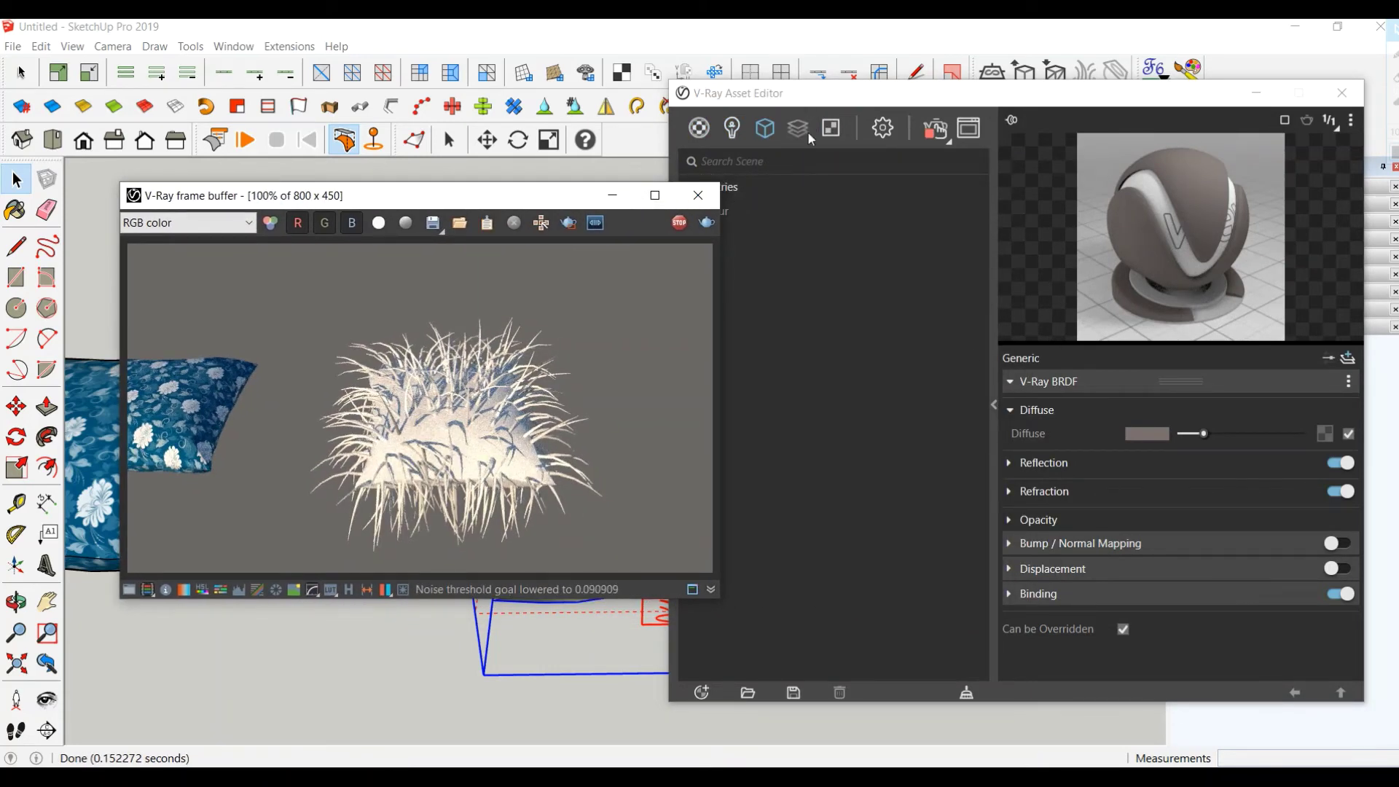
{"action": "left_click", "coordinate": [736, 209]}
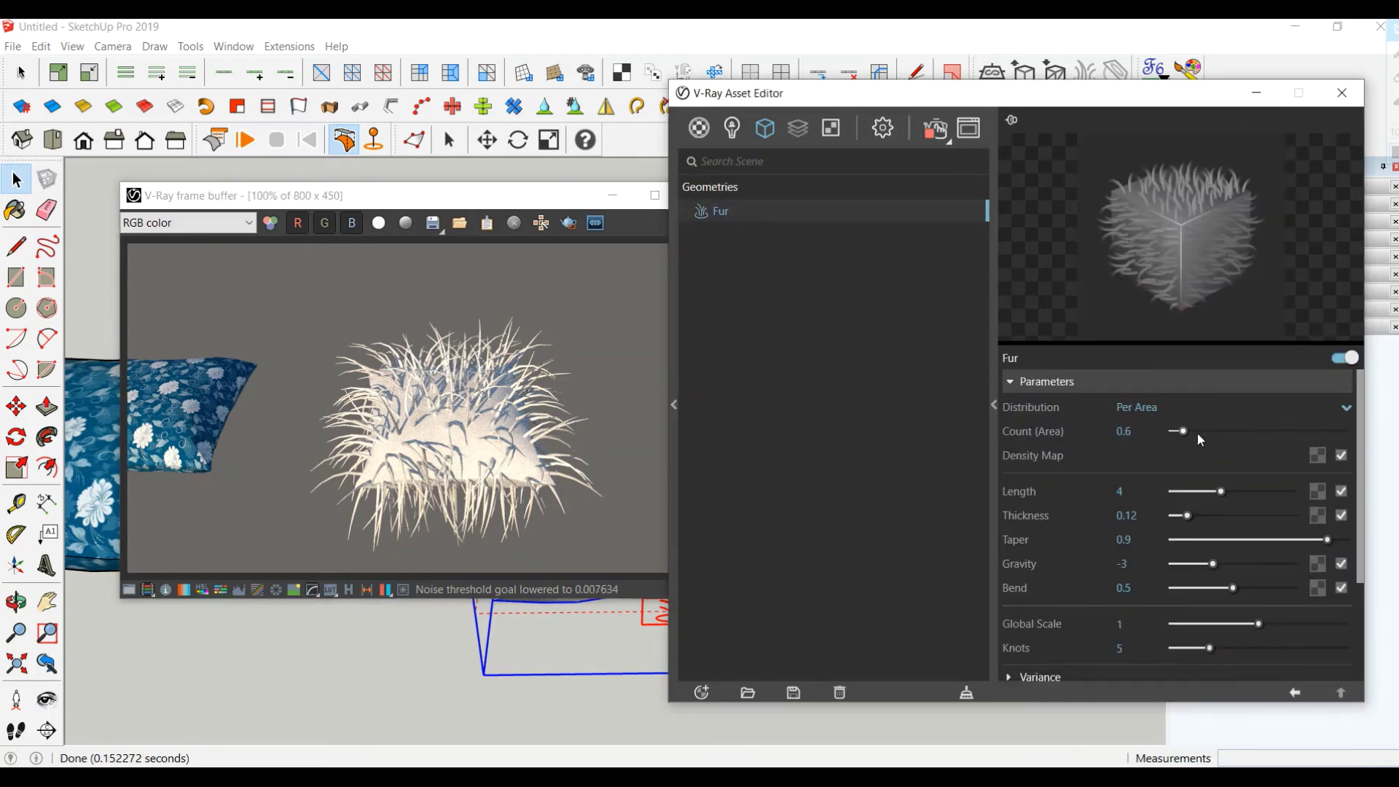
Set the fur's Count (Area) to 10, thickness to 0.1 and length to 0.9
{"action": "left_click_drag", "start_coordinate": [1182, 431], "coordinate": [1347, 431]}
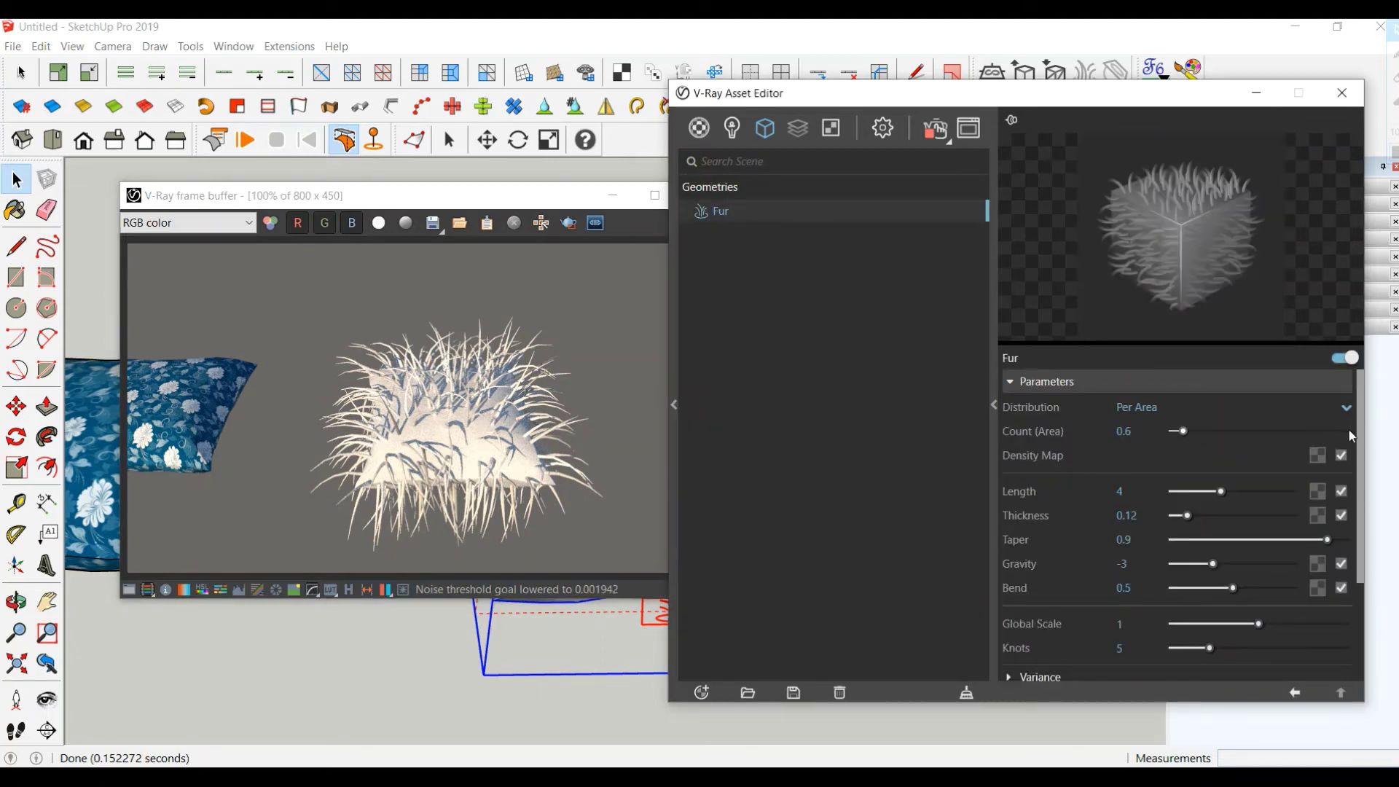
{"action": "left_click", "coordinate": [1181, 491]}
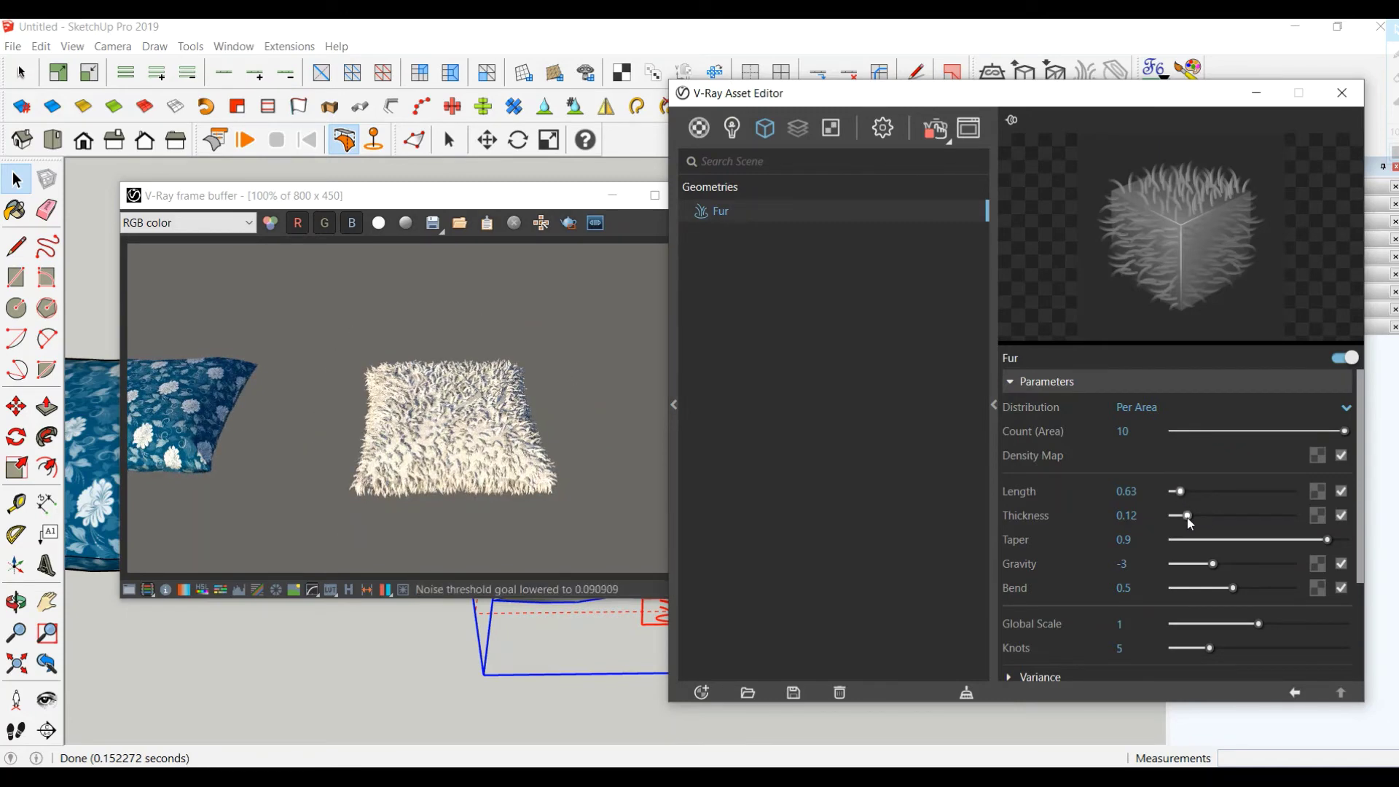
{"action": "left_click_drag", "start_coordinate": [1176, 520], "coordinate": [1143, 513]}
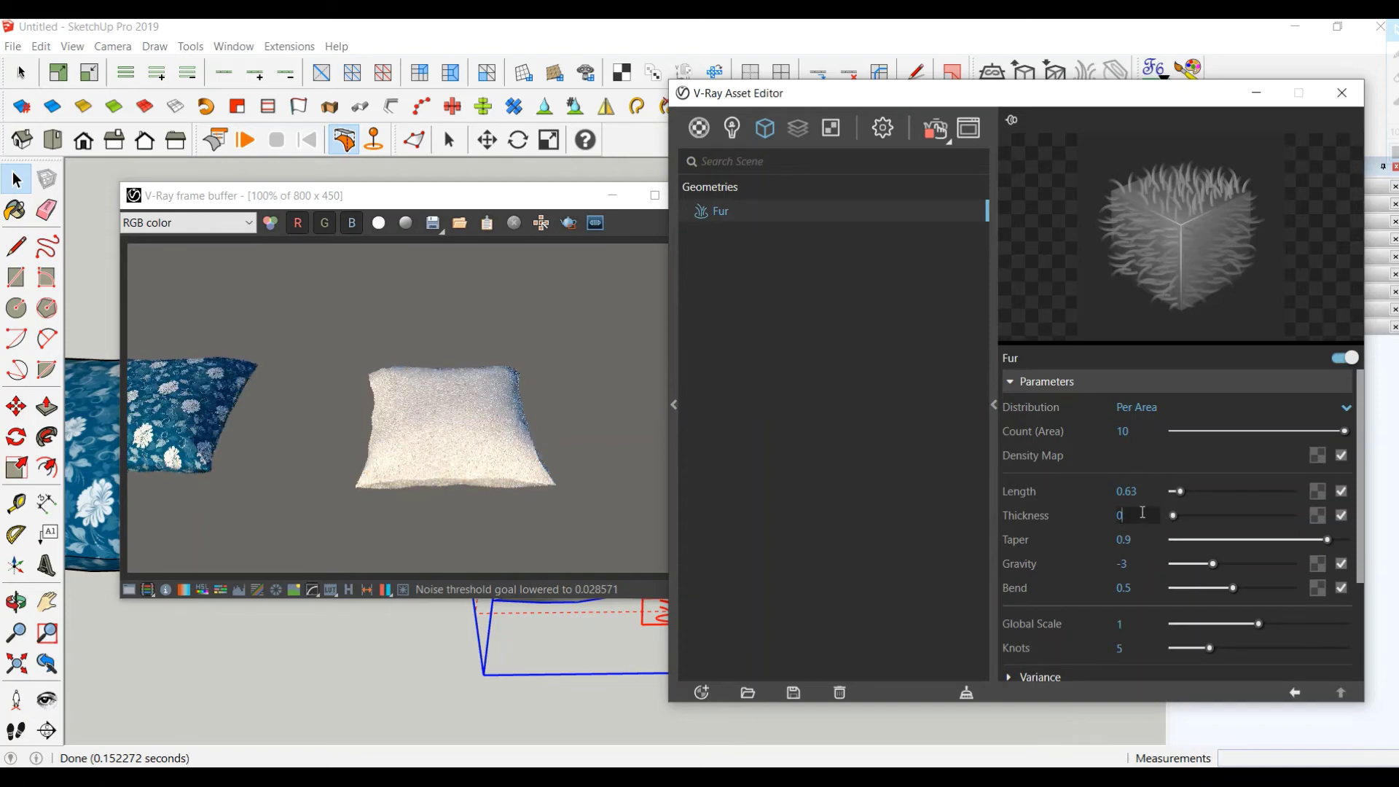
{"action": "left_click", "coordinate": [1151, 492]}
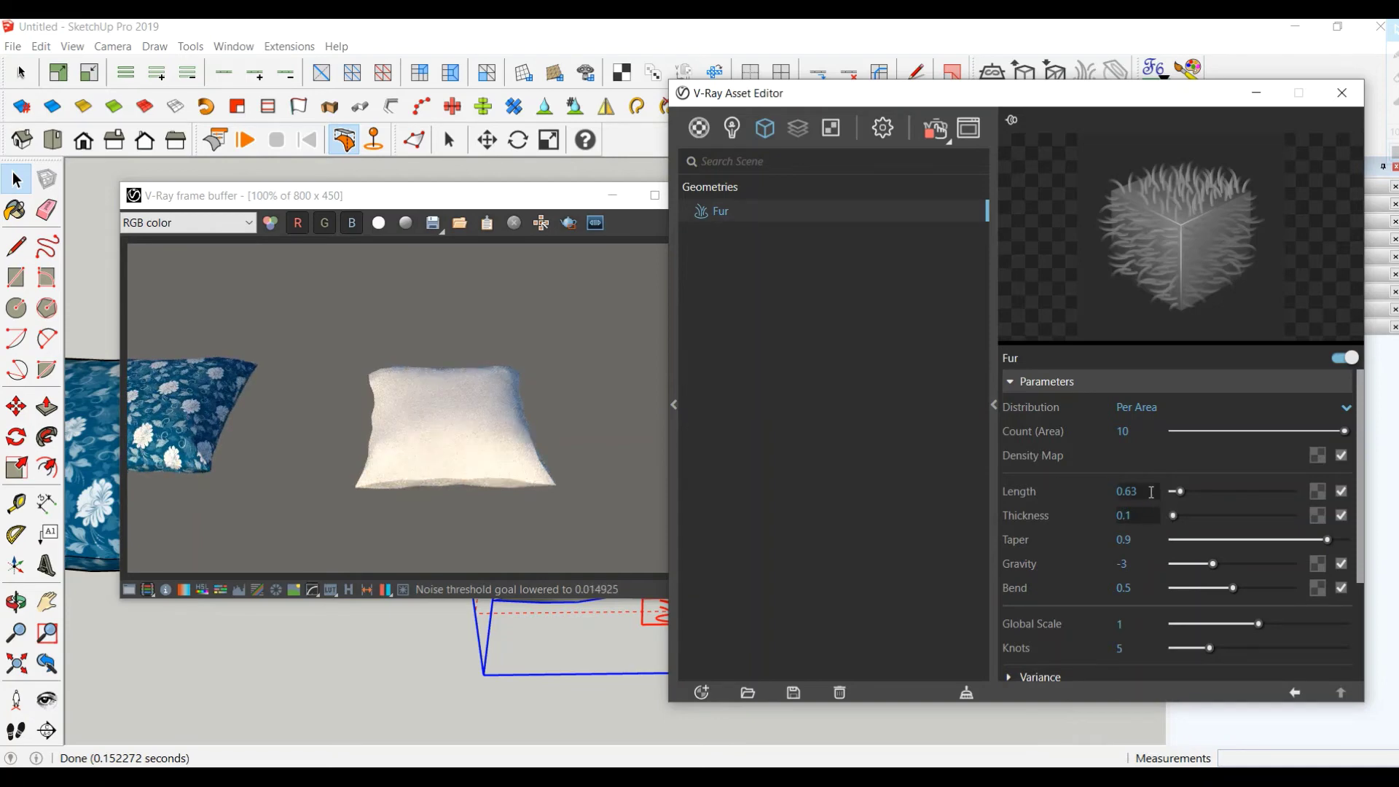
{"action": "key", "text": "BackSpace"}
{"action": "key", "text": "BackSpace"}
{"action": "key", "text": "BackSpace"}
{"action": "type", "text": ".9"}
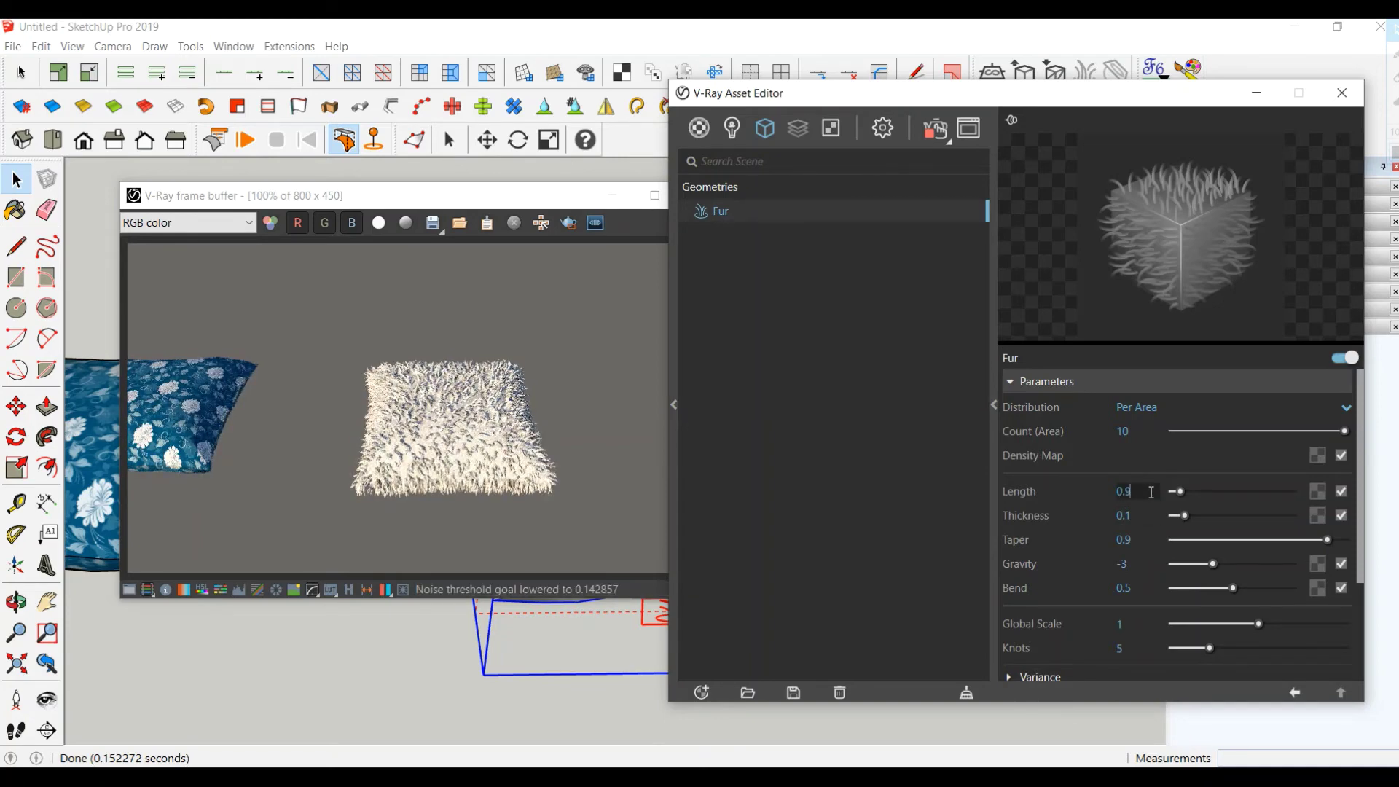
Set the fur's Count (Area) to 350 for a much denser coat
{"action": "left_click", "coordinate": [1141, 434]}
{"action": "key", "text": "BackSpace"}
{"action": "key", "text": "BackSpace"}
{"action": "type", "text": "35"}
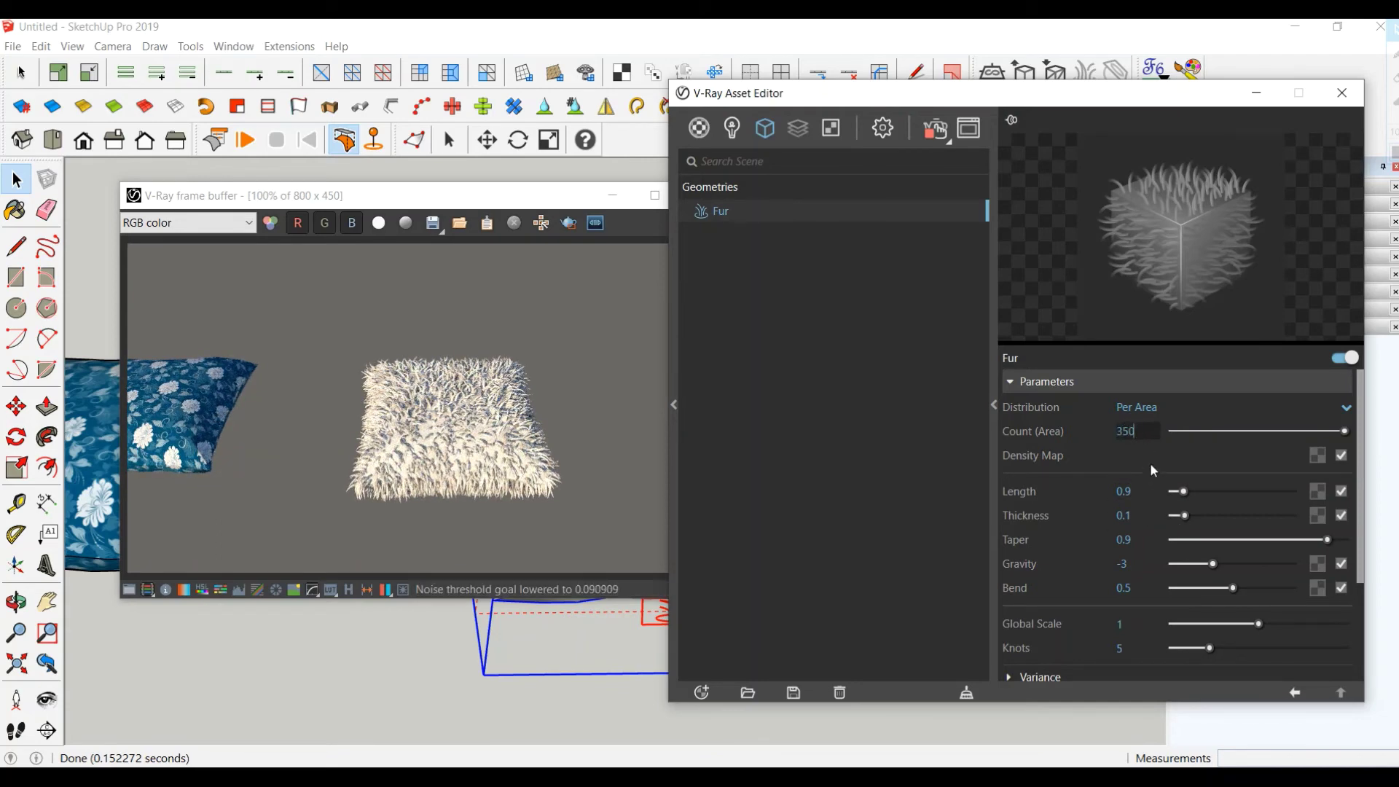
{"action": "key", "text": "Return"}
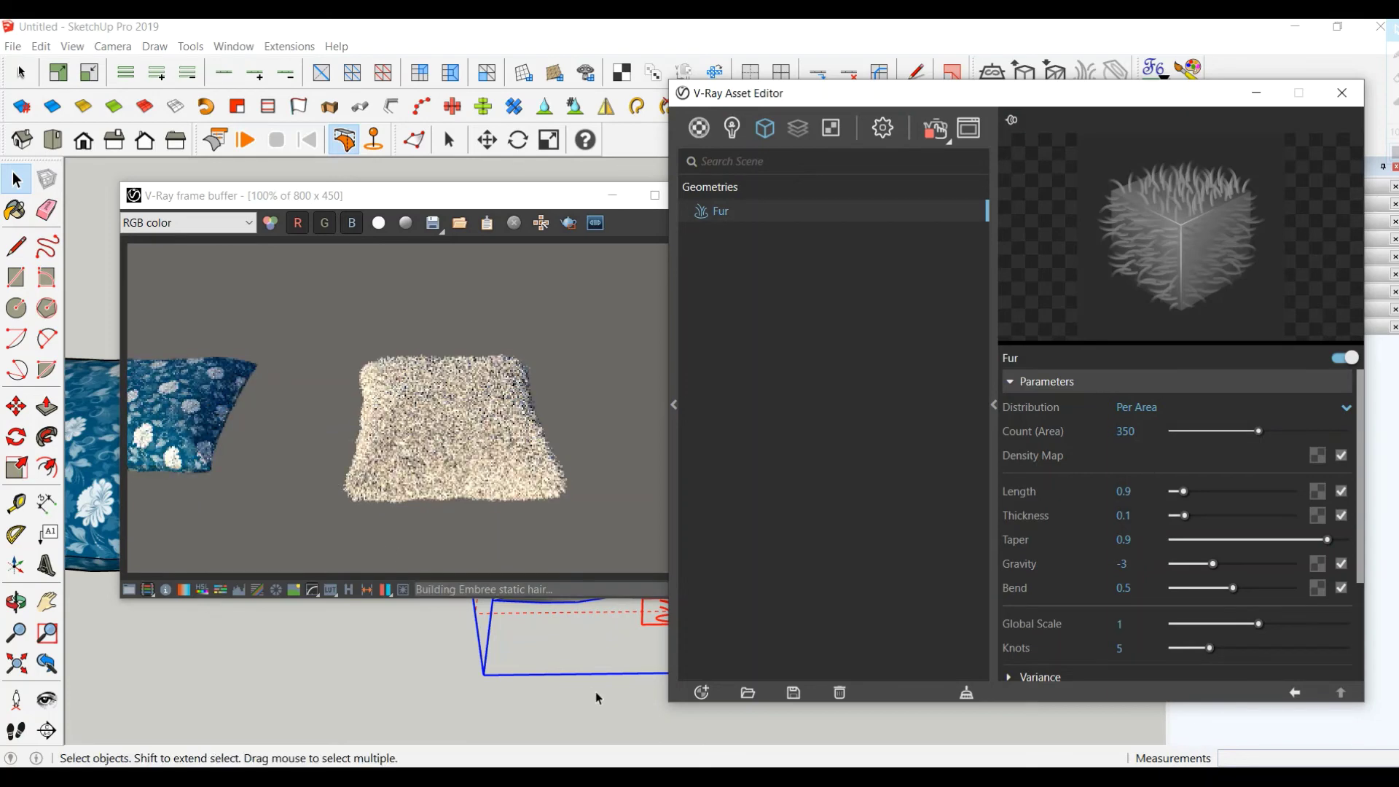
Increase the fur's length to 1.54 and its bend to 0.7 for a close-up view of the pillow
{"action": "scroll", "coordinate": [580, 620], "scroll_direction": "up", "scroll_amount": 4}
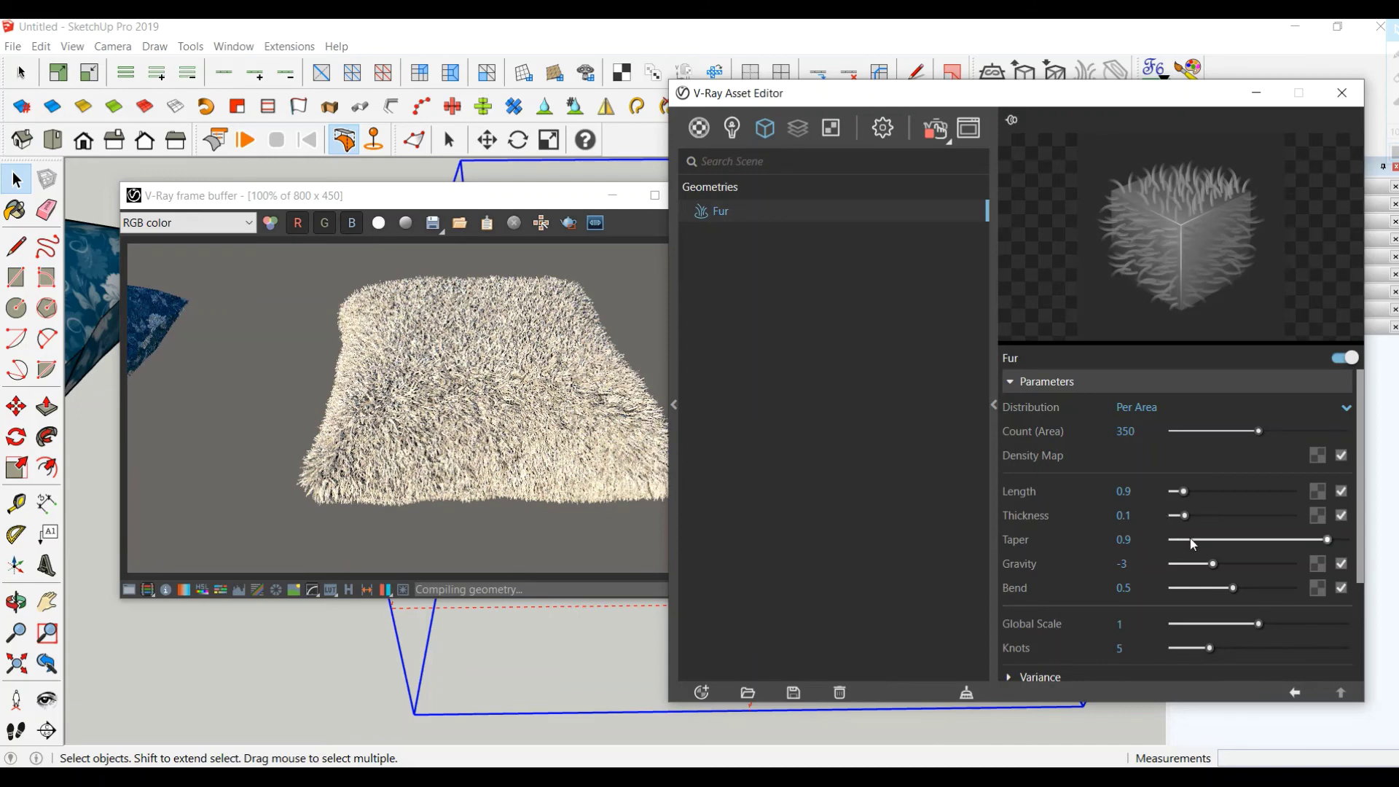
{"action": "left_click", "coordinate": [1192, 492]}
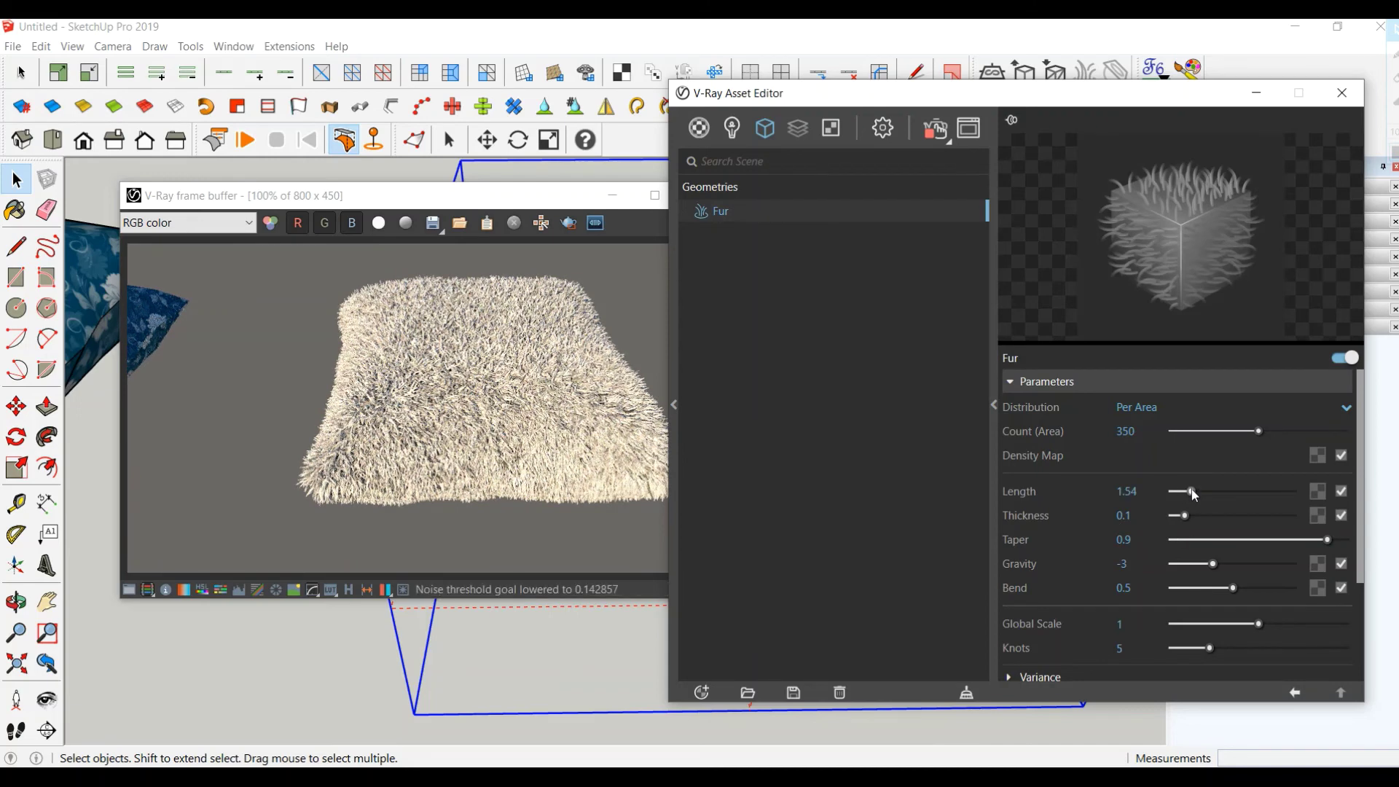
{"action": "left_click", "coordinate": [1256, 589]}
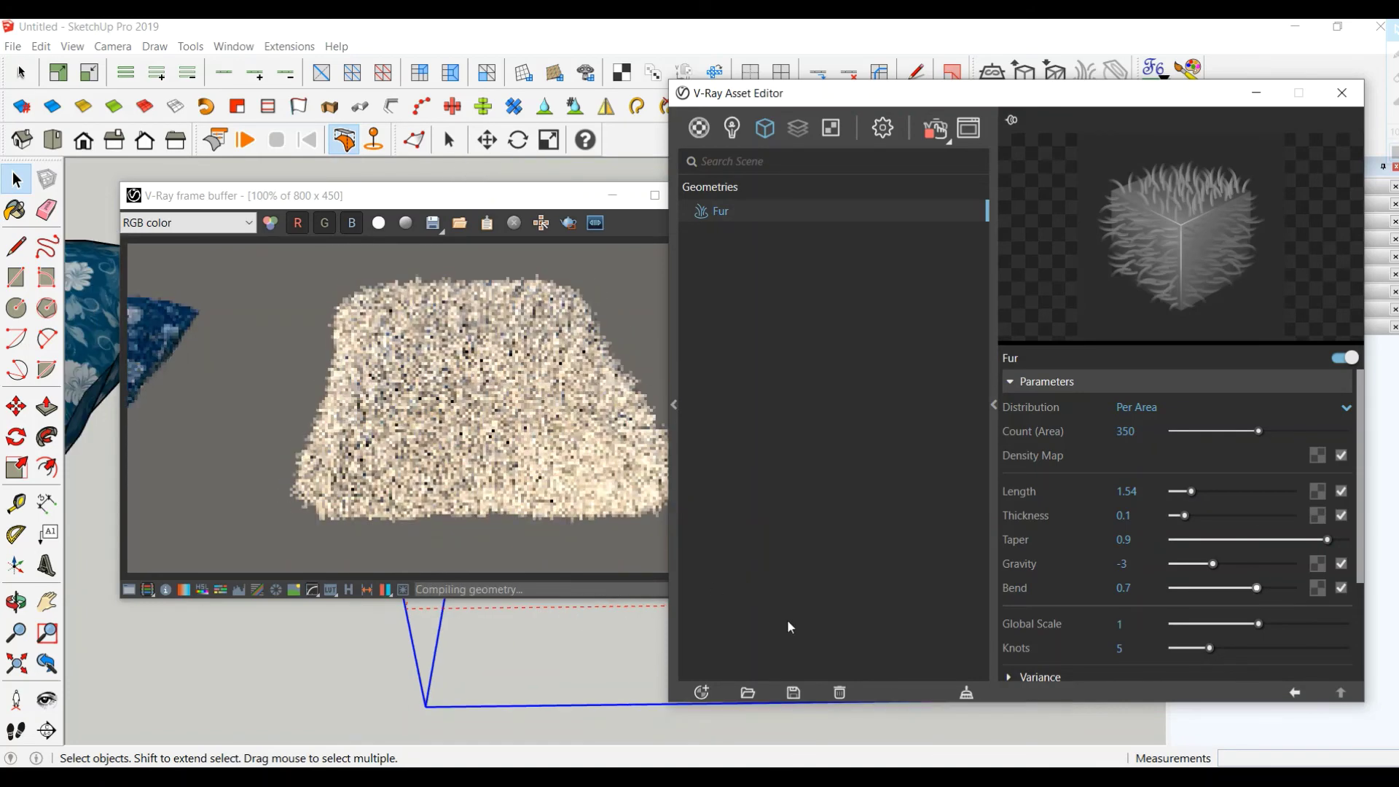
Set the fur's thickness to 0.01 to make the strands much finer
{"action": "left_click", "coordinate": [1142, 516]}
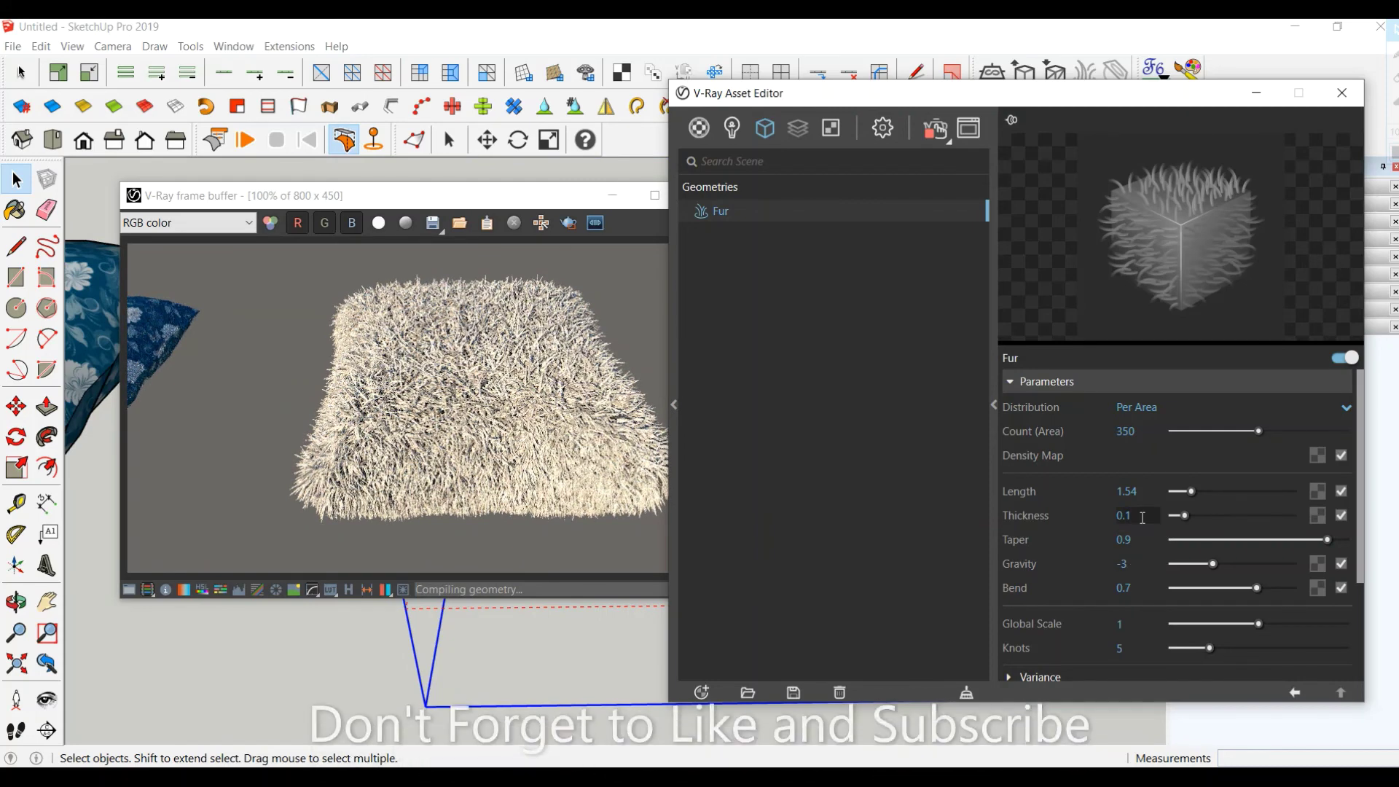
{"action": "key", "text": "BackSpace"}
{"action": "type", "text": "0"}
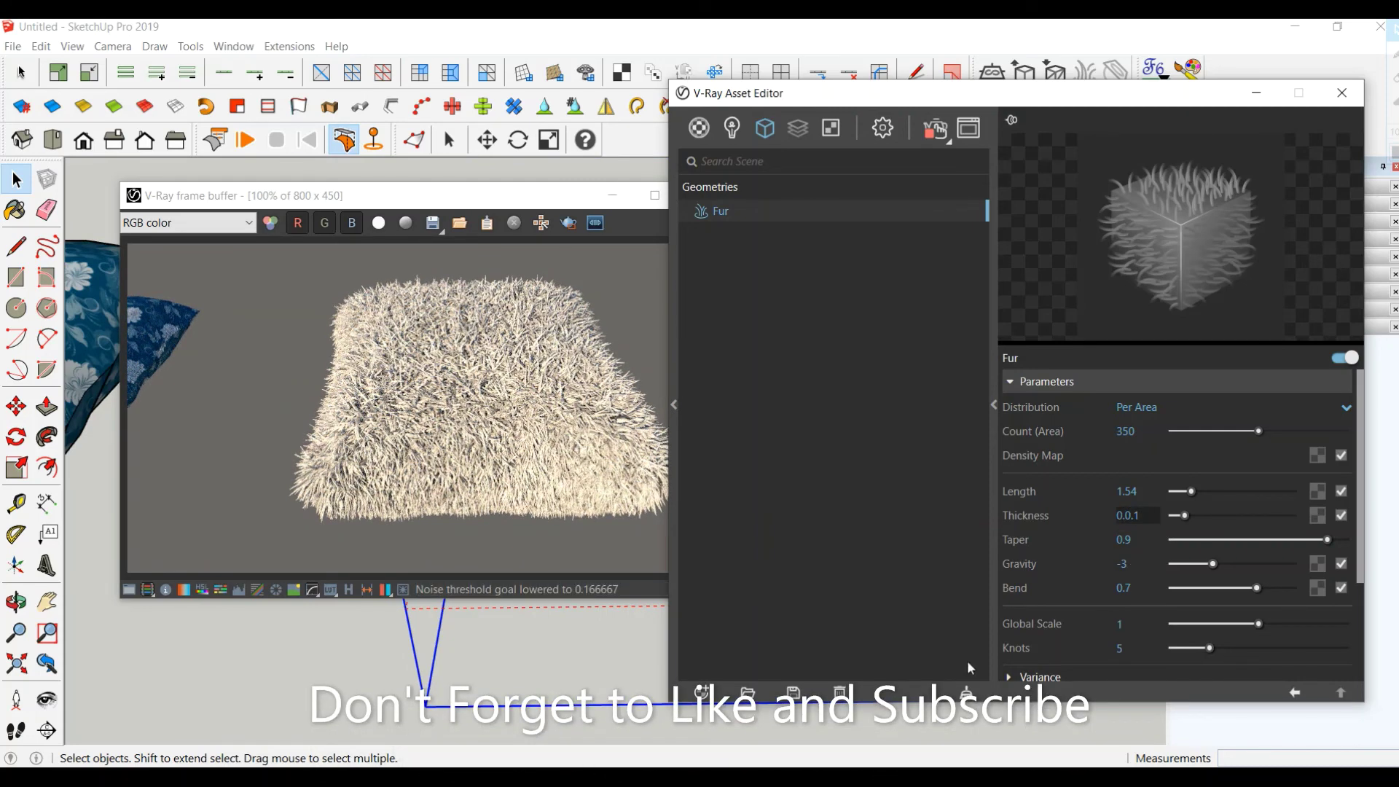
{"action": "type", "text": ".1"}
{"action": "key", "text": "Return"}
{"action": "left_click", "coordinate": [1136, 517]}
{"action": "key", "text": "Return"}
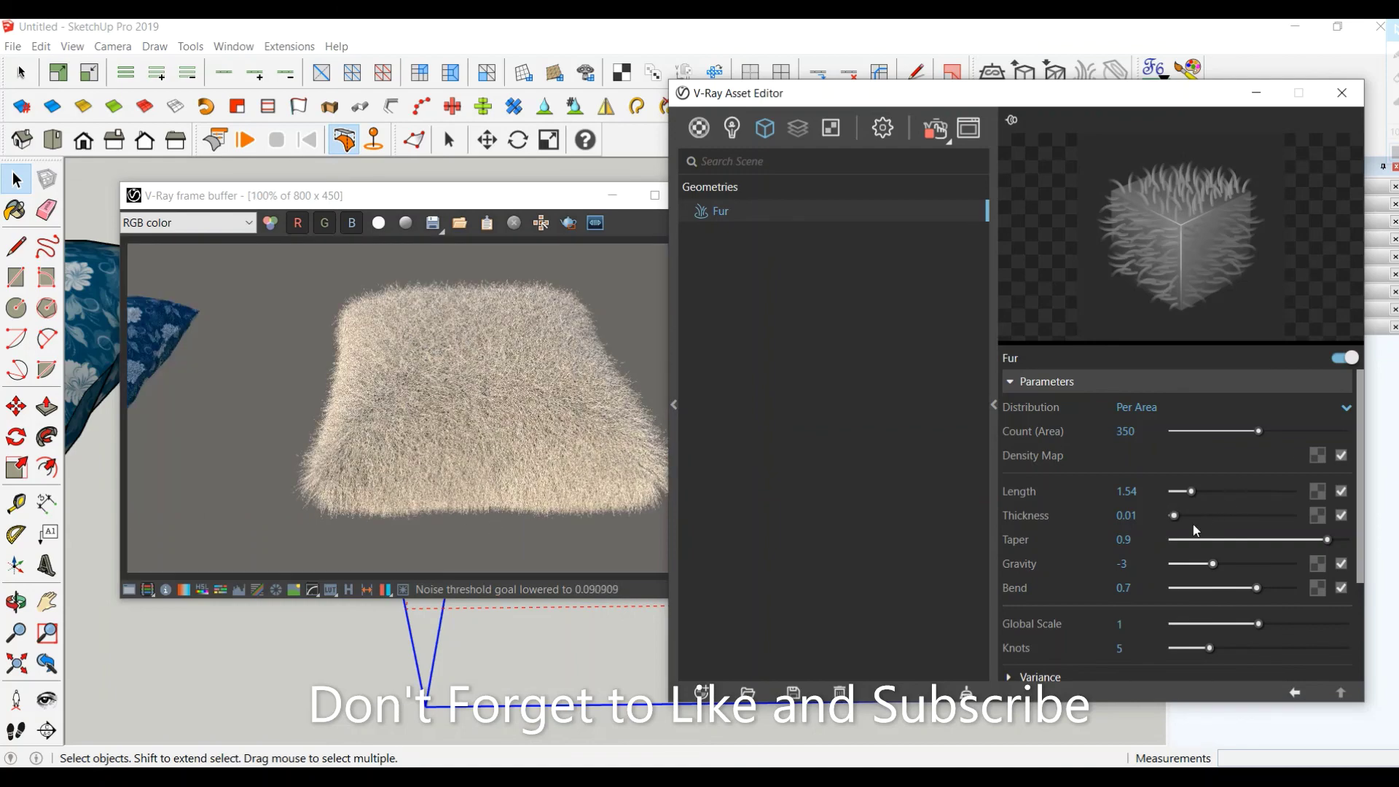
Try a fur bend of 0.6, and raise it to 0.8
{"action": "scroll", "coordinate": [1192, 523], "scroll_direction": "down", "scroll_amount": 4}
{"action": "scroll", "coordinate": [1188, 531], "scroll_direction": "up", "scroll_amount": 4}
{"action": "left_click", "coordinate": [1246, 589]}
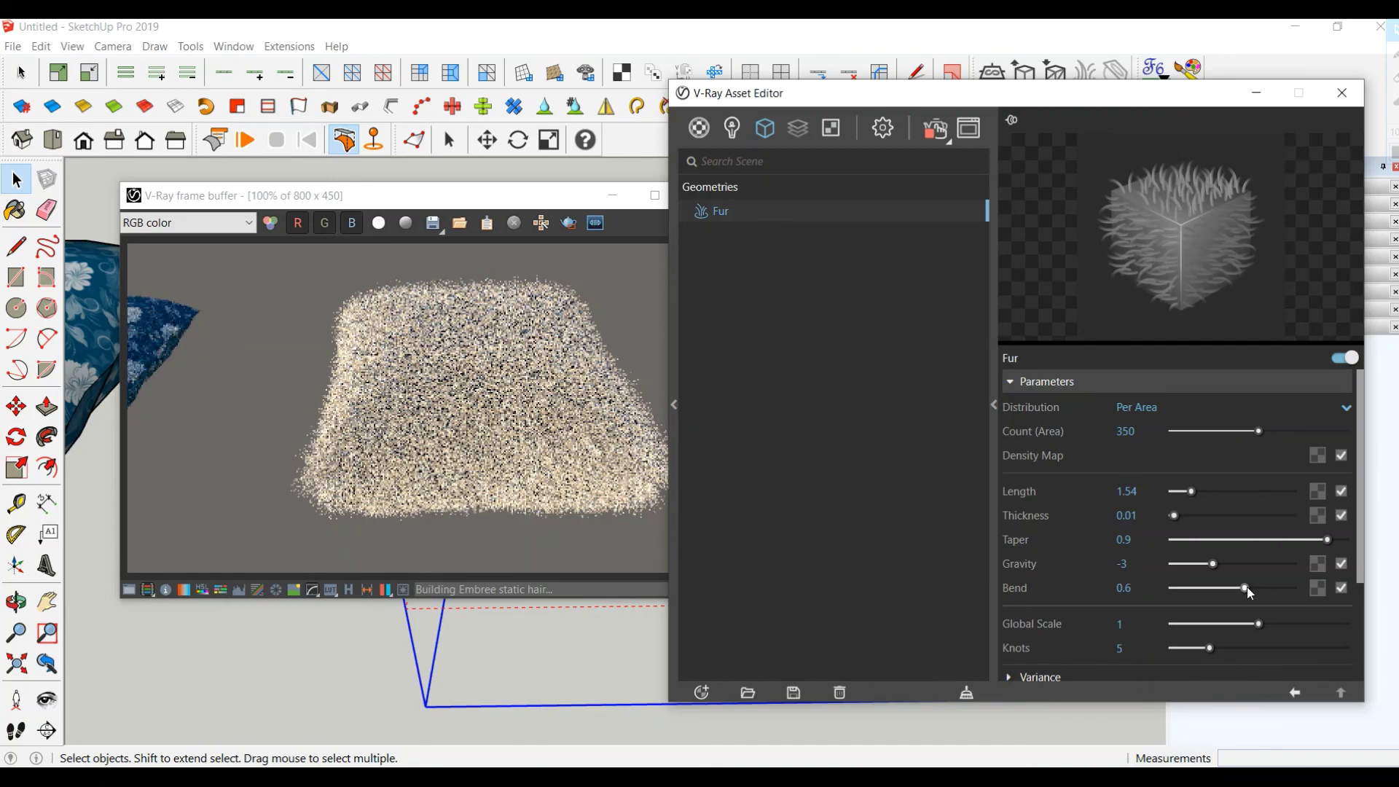
{"action": "left_click_drag", "start_coordinate": [1251, 591], "coordinate": [1273, 588]}
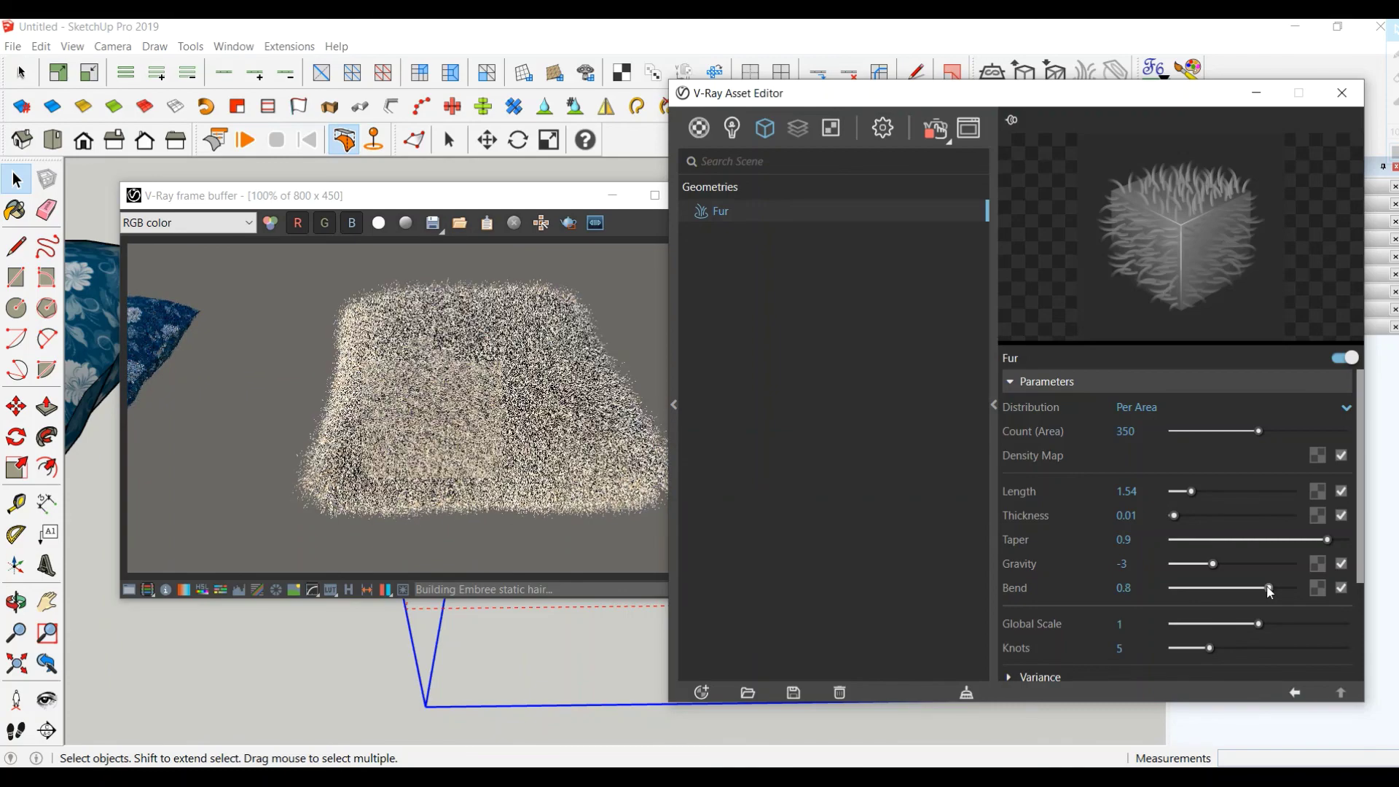